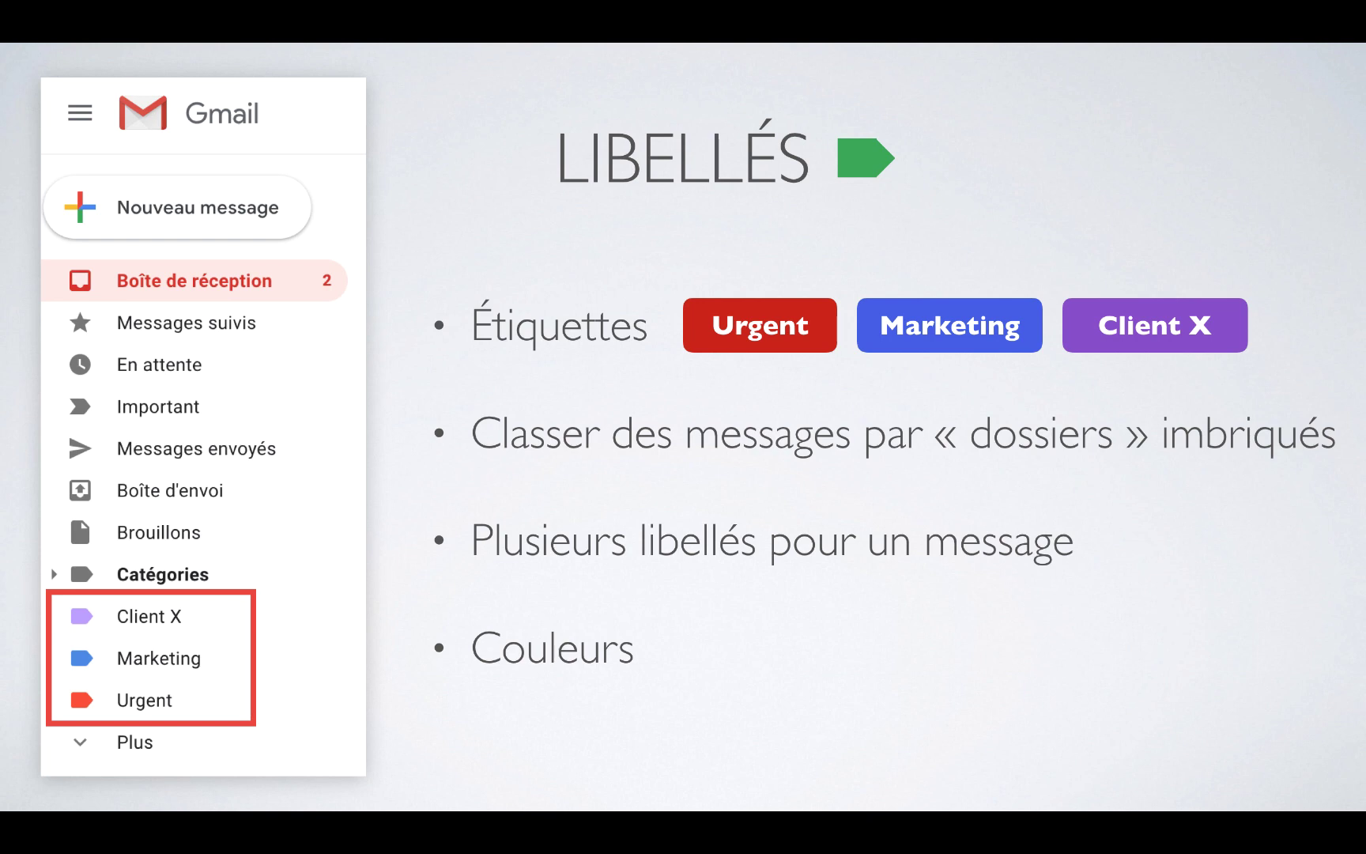
key("Right")
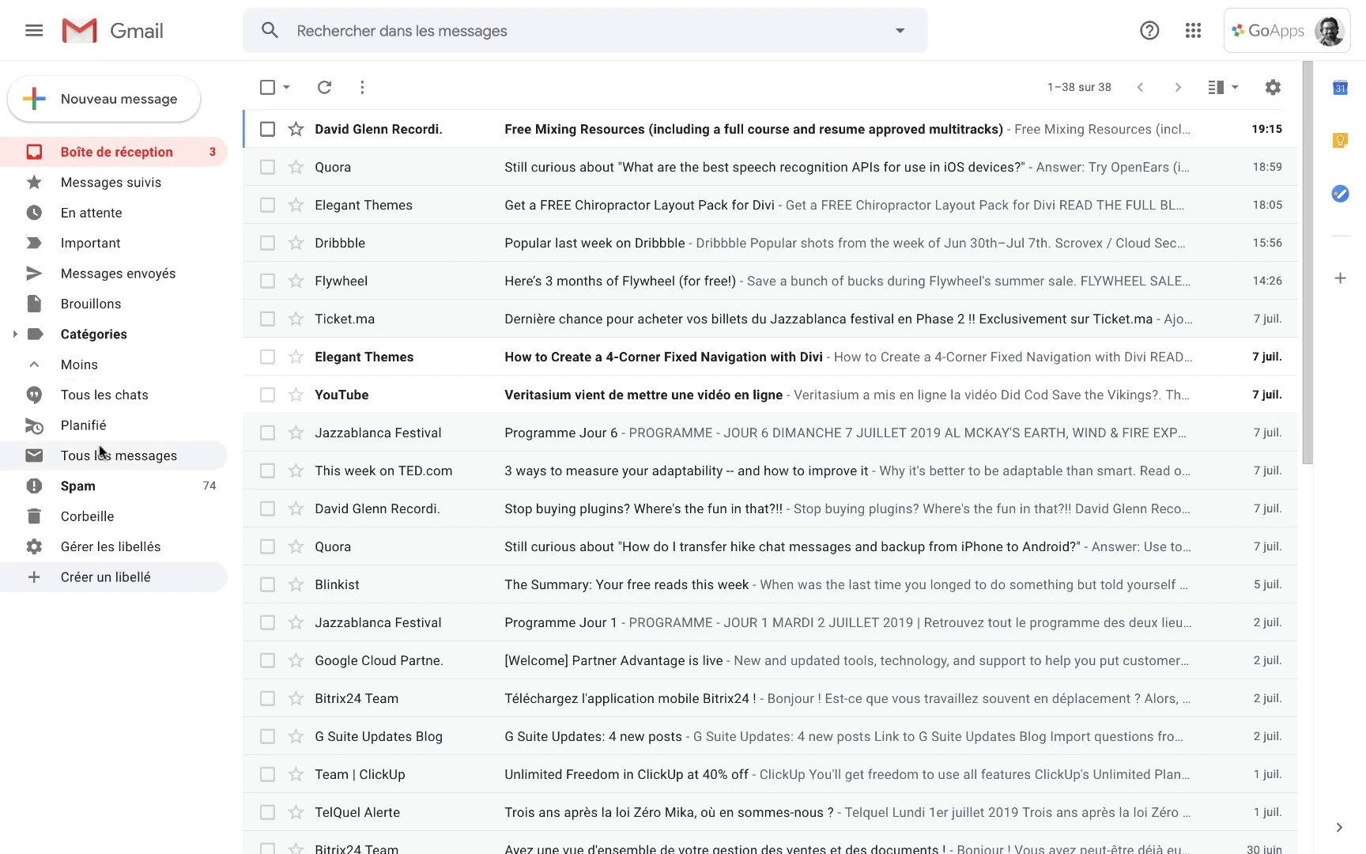
Step: Create a new top-level label named Urgent
left_click(103, 580)
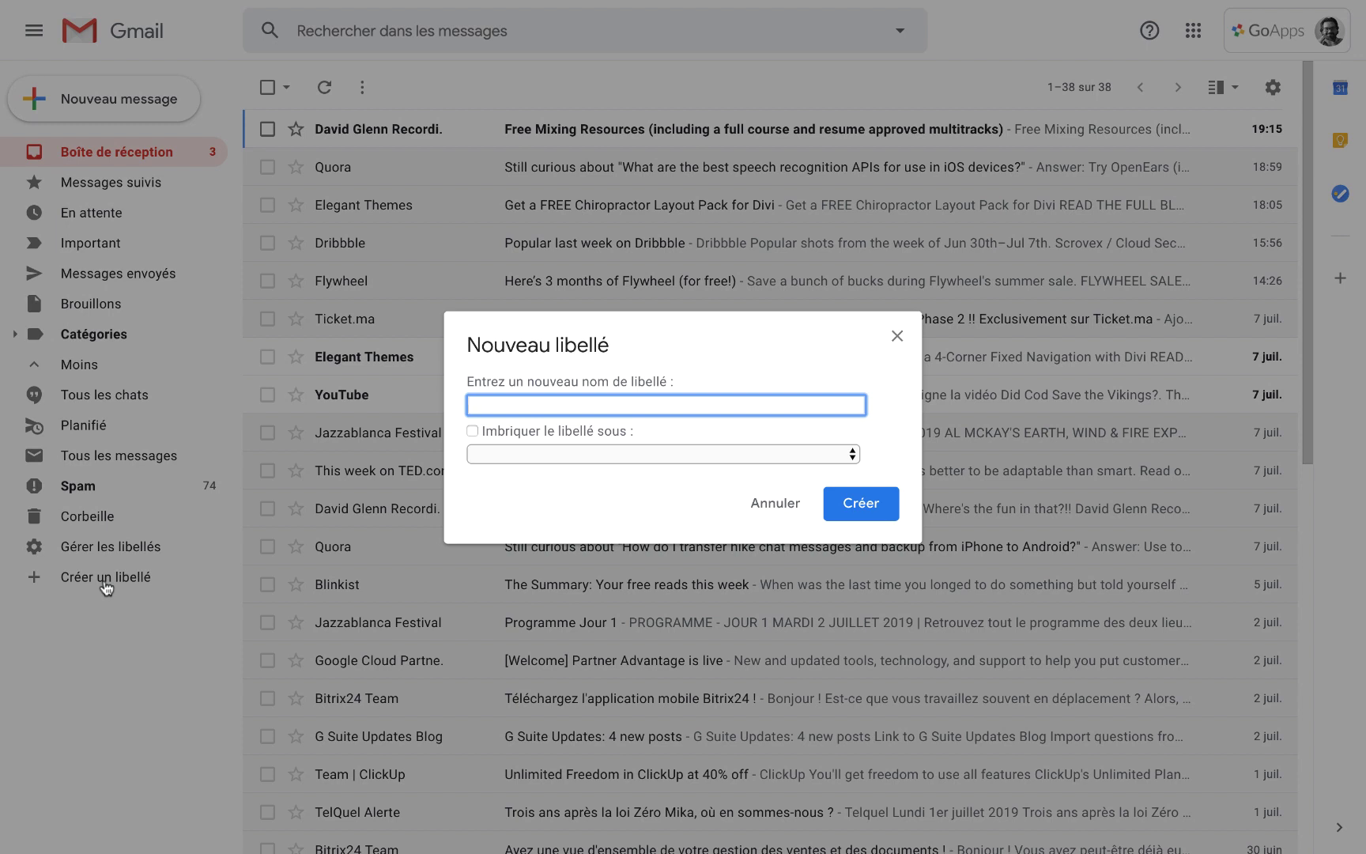
type("Urgent")
left_click(862, 513)
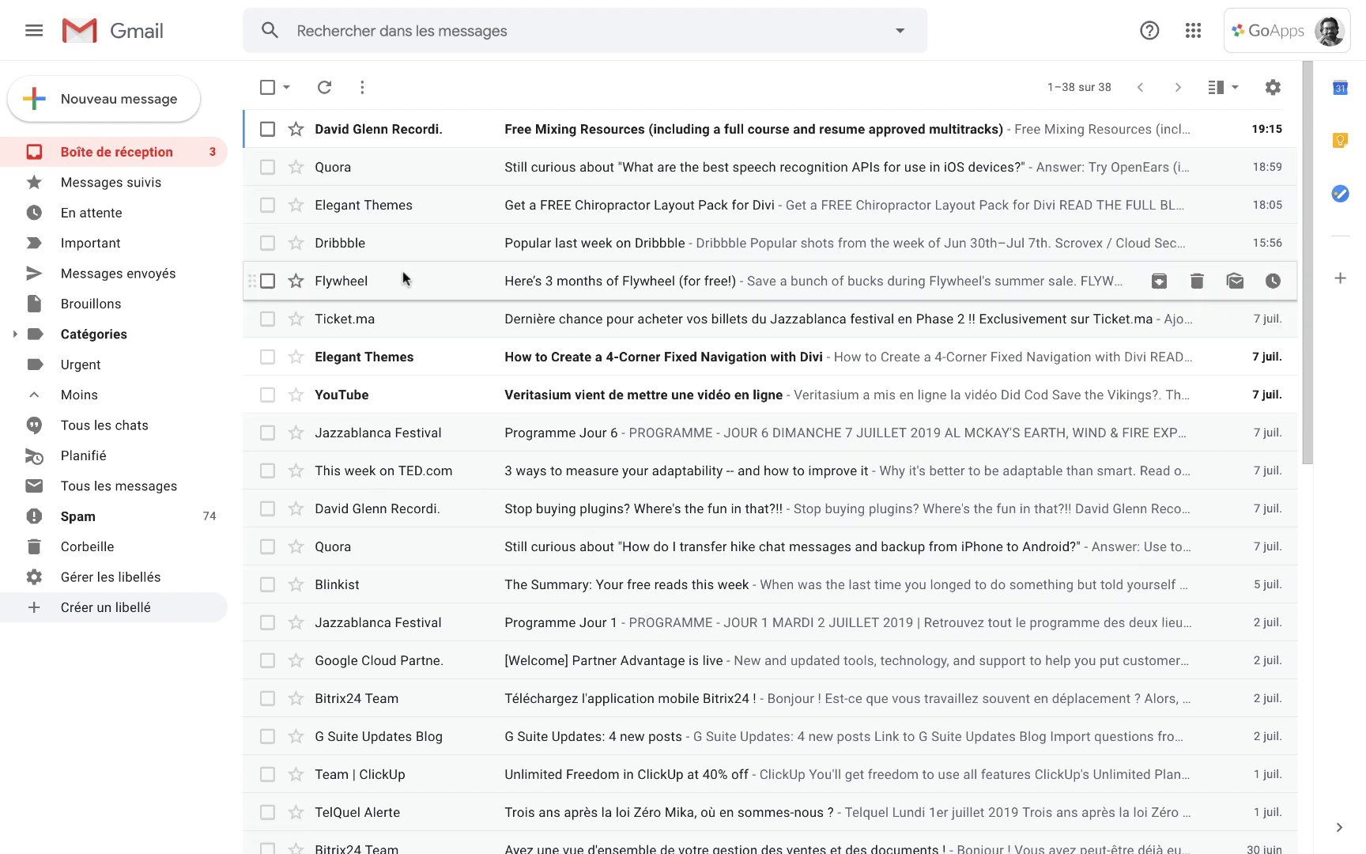
Step: Select the "Popular last week on Dribbble" message and show the labels that can be assigned to it
left_click(267, 243)
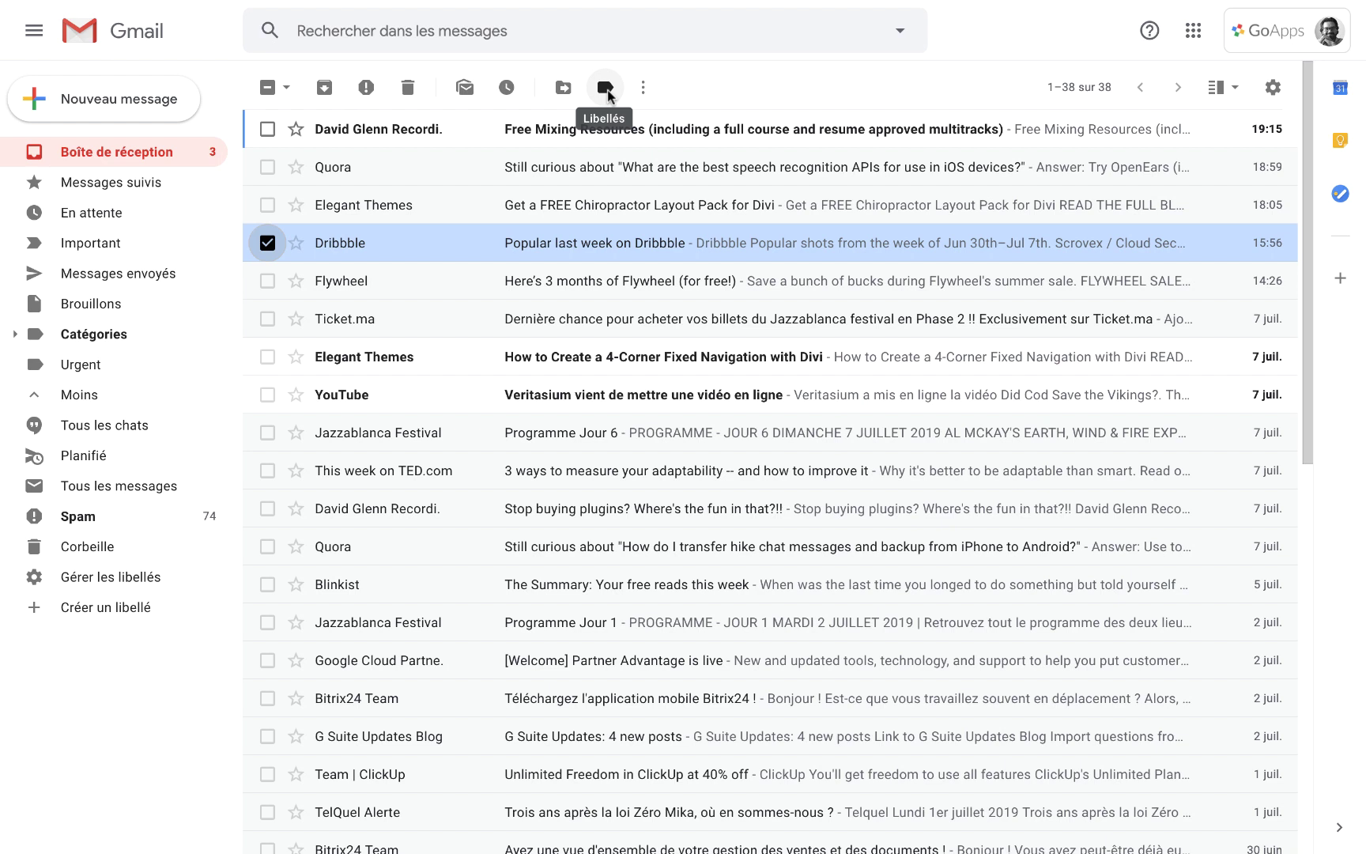
left_click(606, 89)
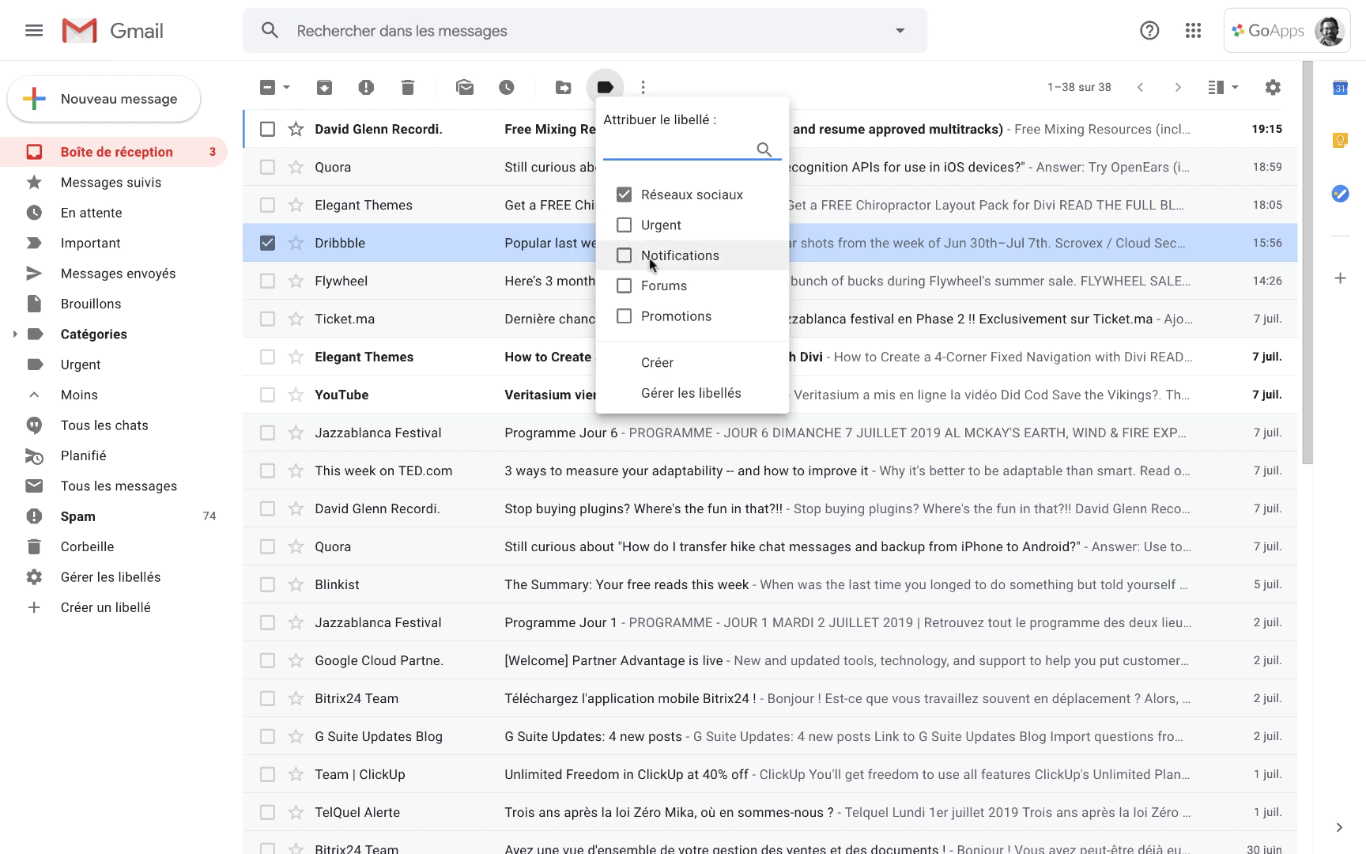
left_click(624, 226)
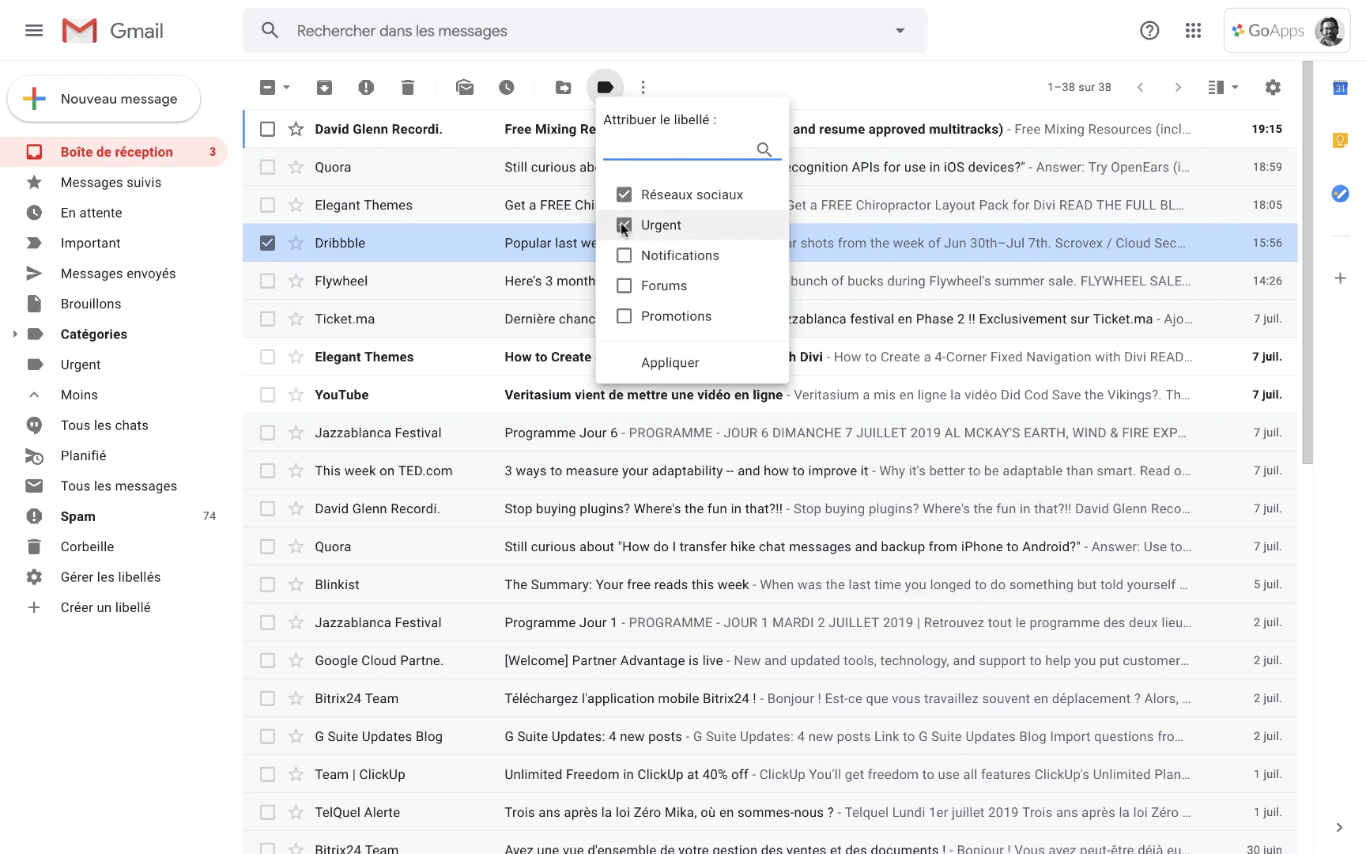
left_click(624, 227)
left_click(624, 226)
left_click(624, 226)
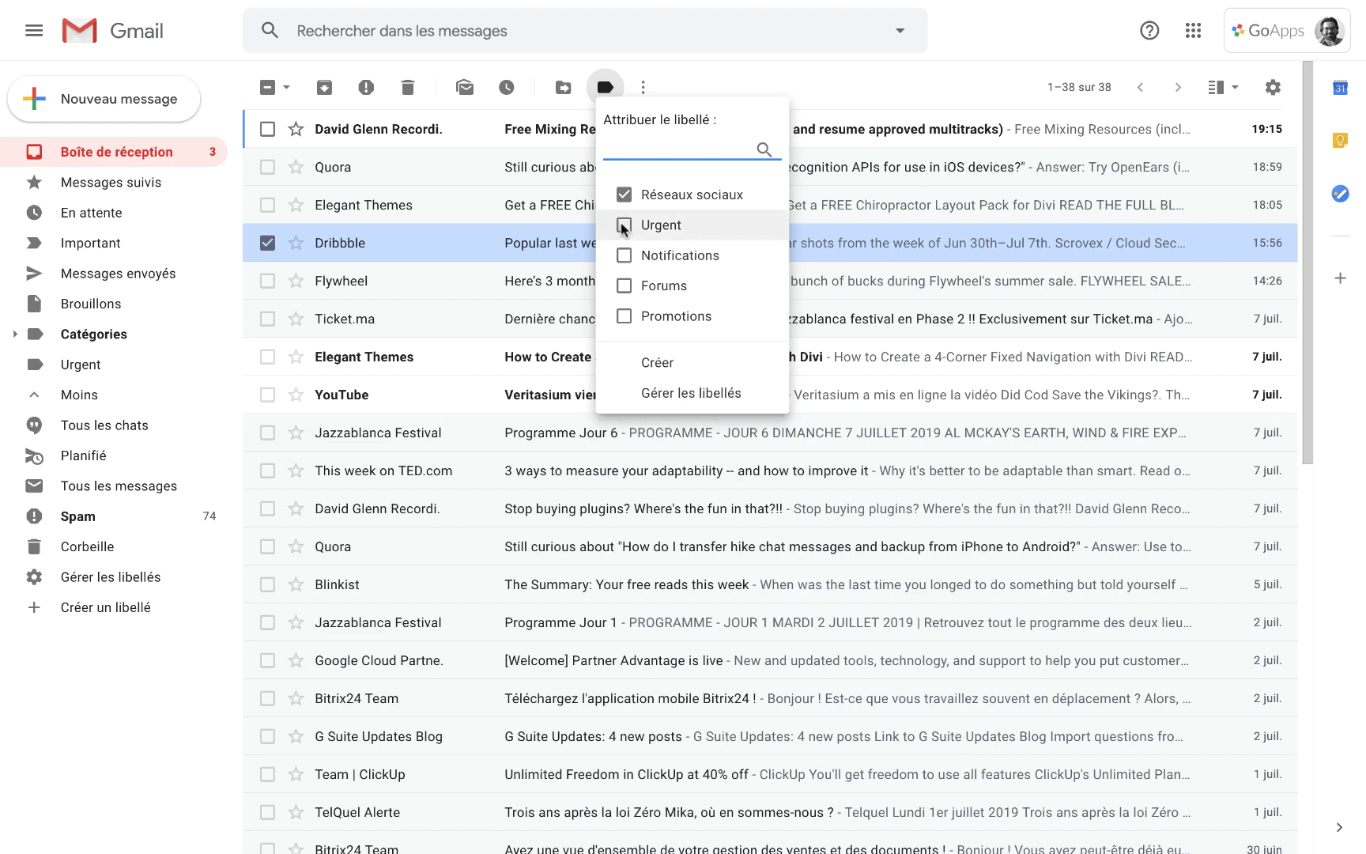
Step: Create a new label named Dribbble for the selected message, and deselect the message
left_click(657, 364)
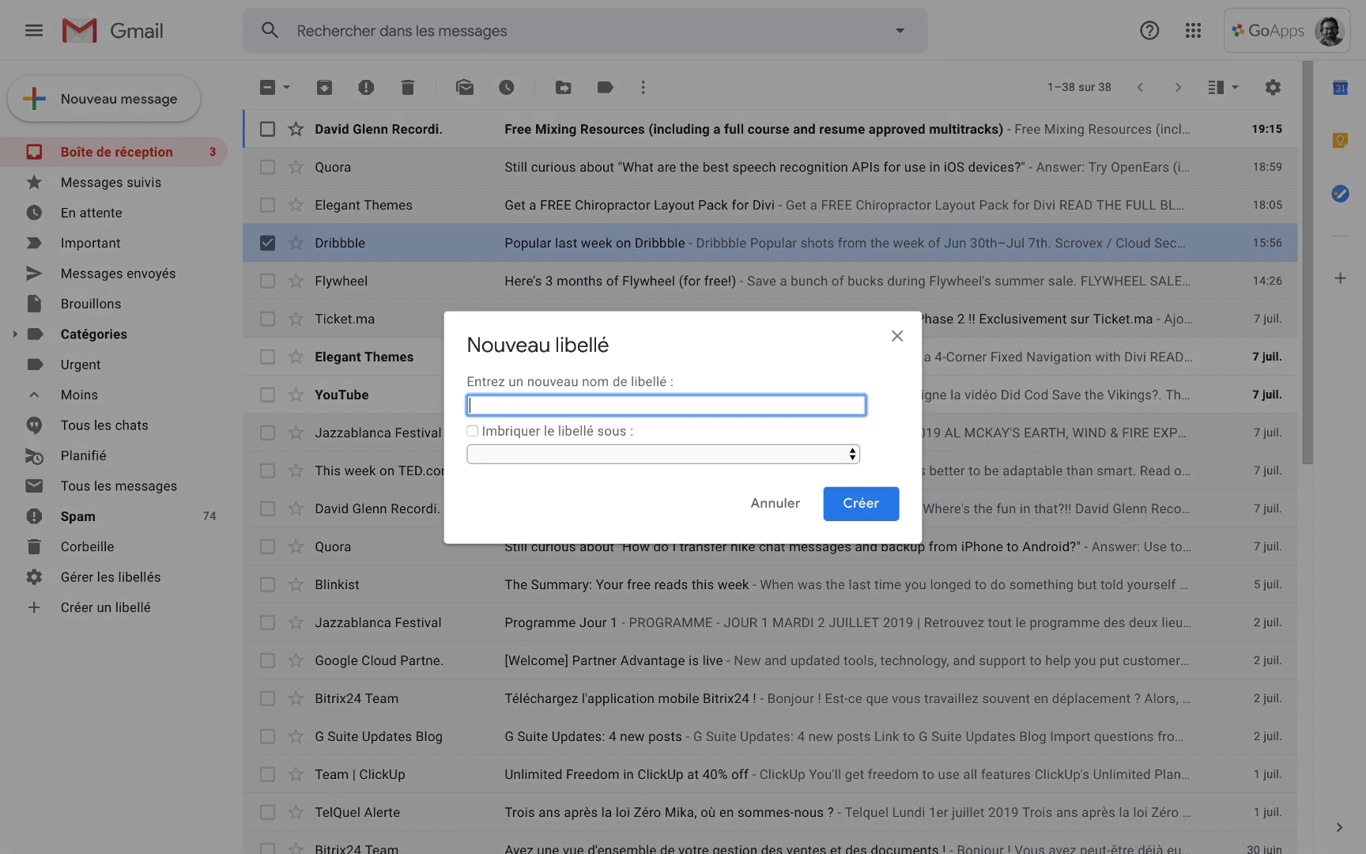
type("Dribbble")
left_click(860, 504)
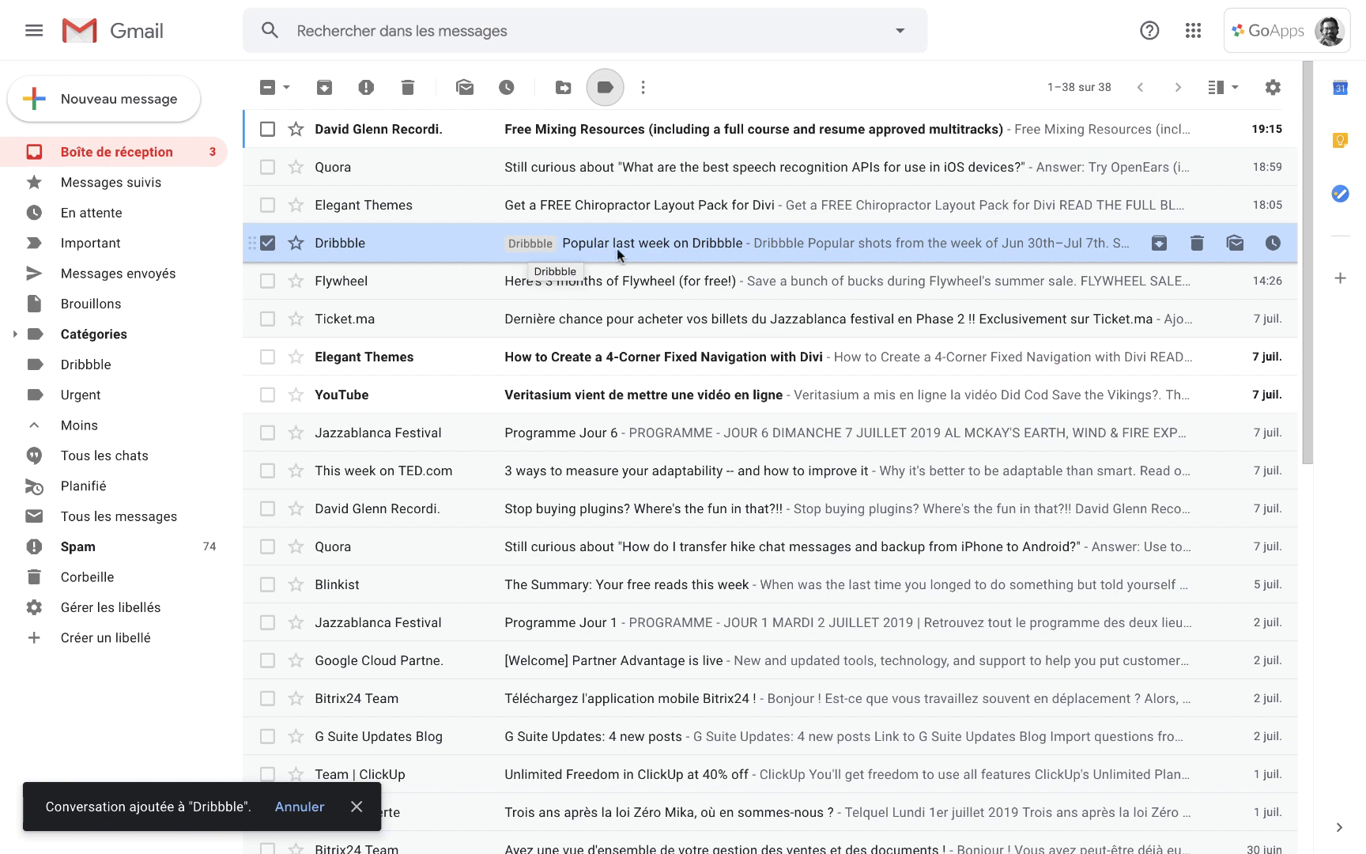
left_click(267, 243)
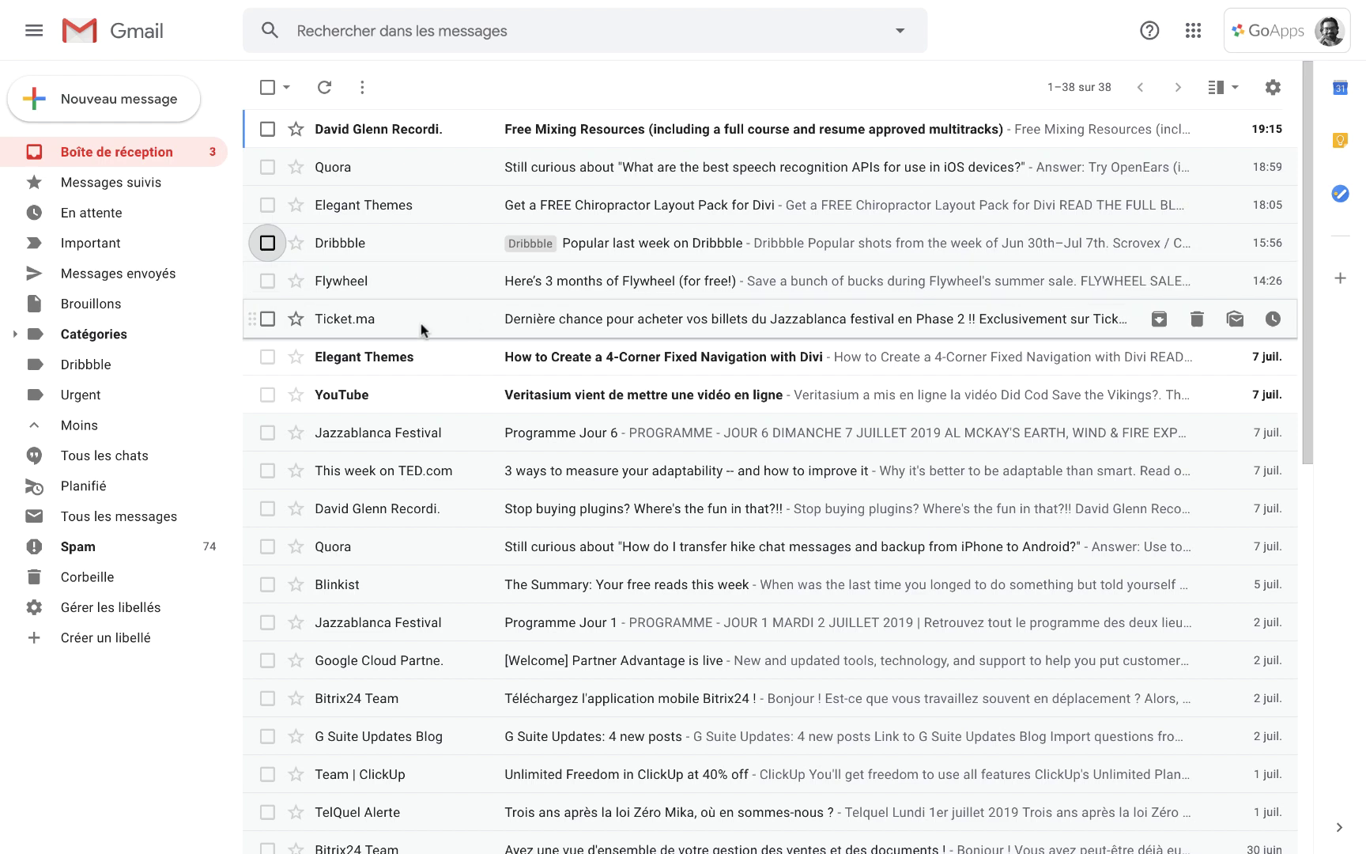
Step: Apply the Dribbble label to the Ticket.ma, "Stop buying plugins?" and "Téléchargez l'application mobile Bitrix24 !" messages together, and clear the selection
left_click(267, 318)
left_click(267, 508)
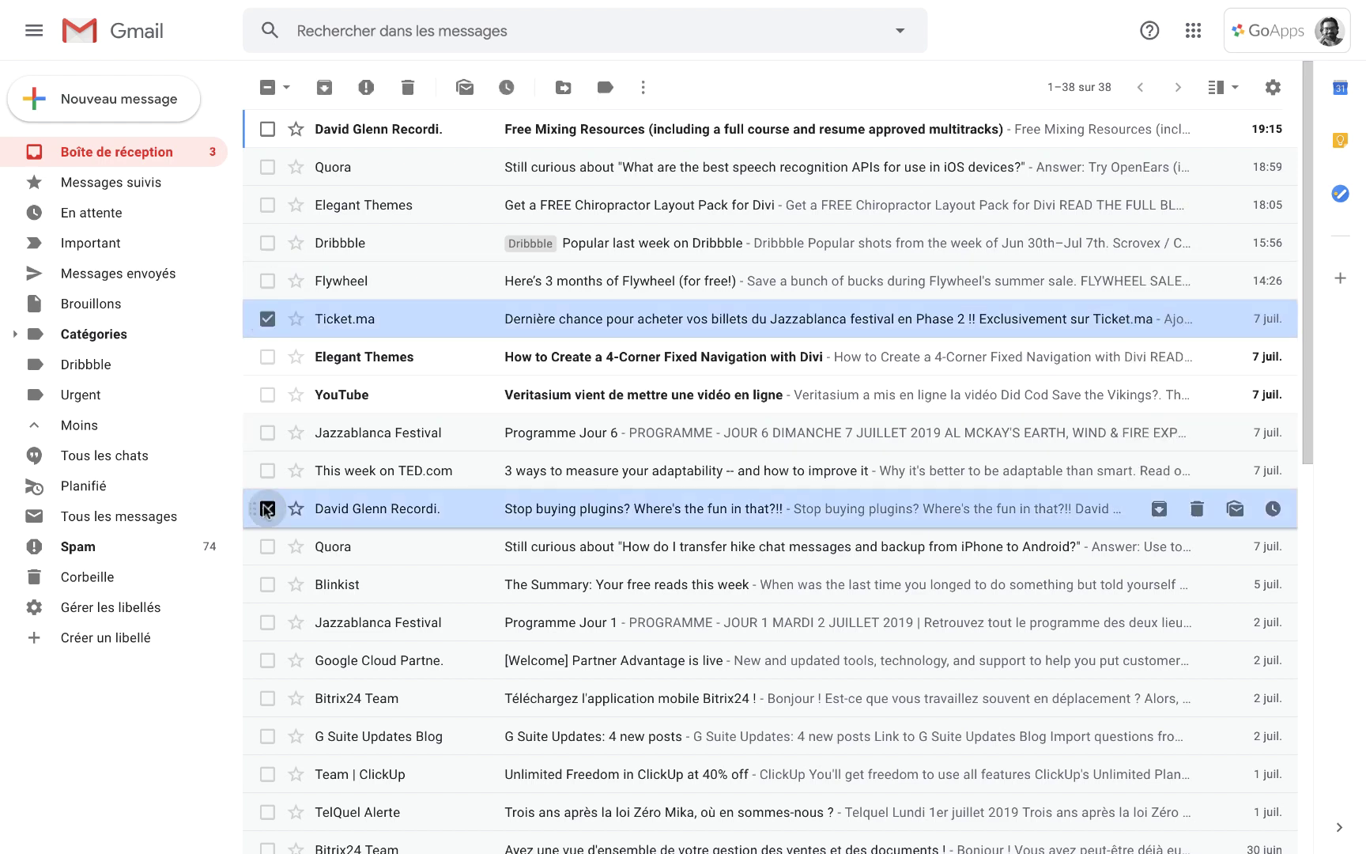
left_click(268, 698)
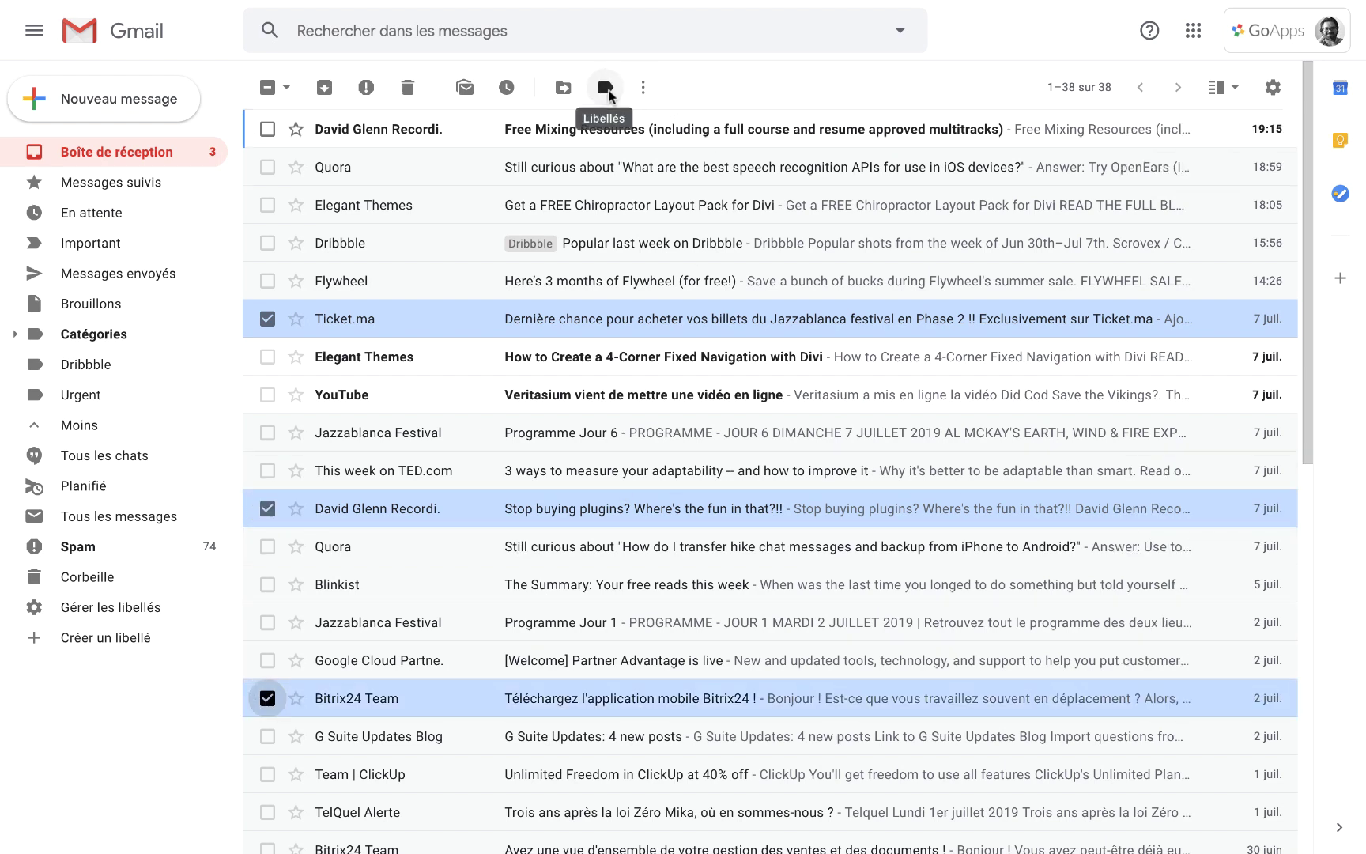
left_click(605, 89)
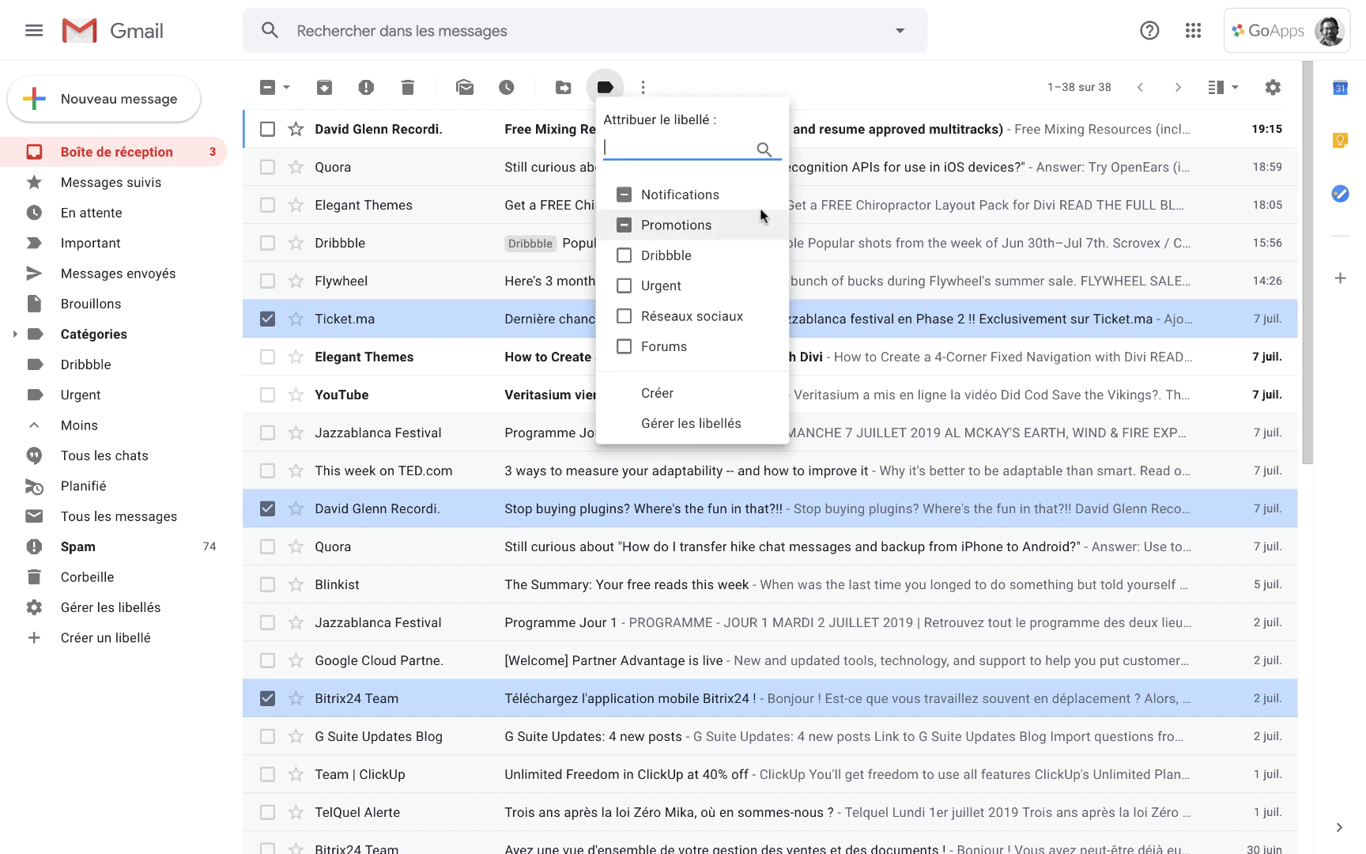
left_click(625, 256)
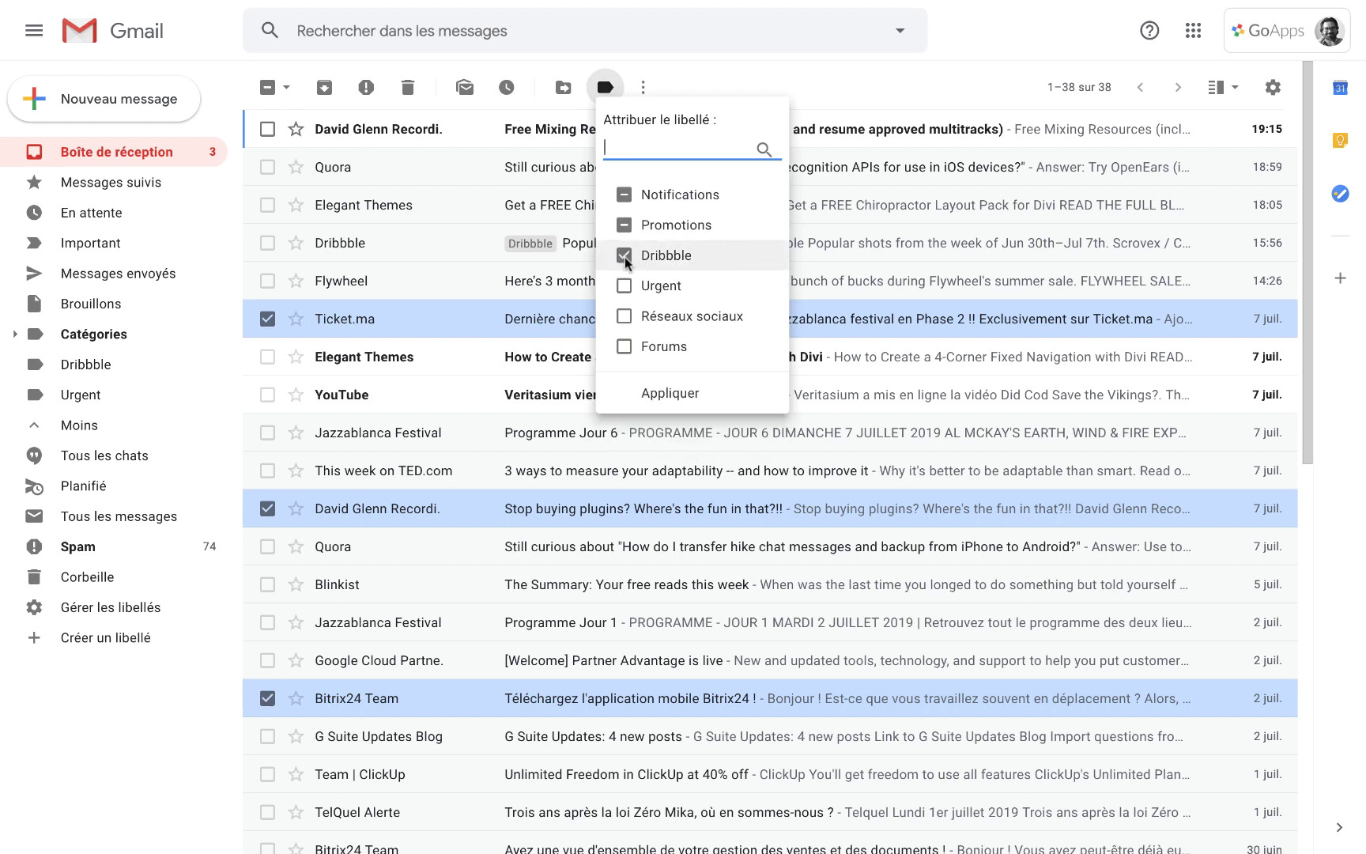
left_click(668, 393)
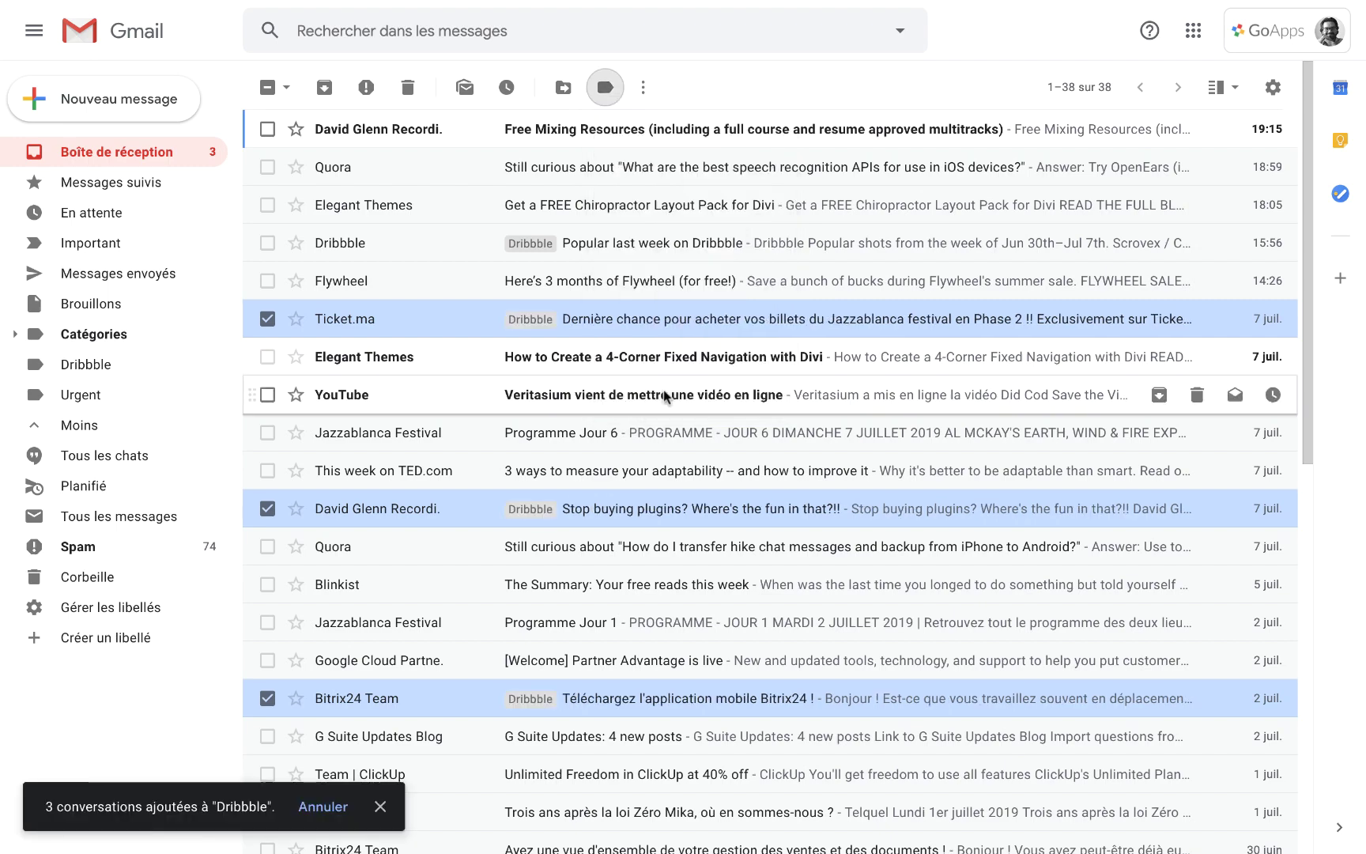
left_click(269, 88)
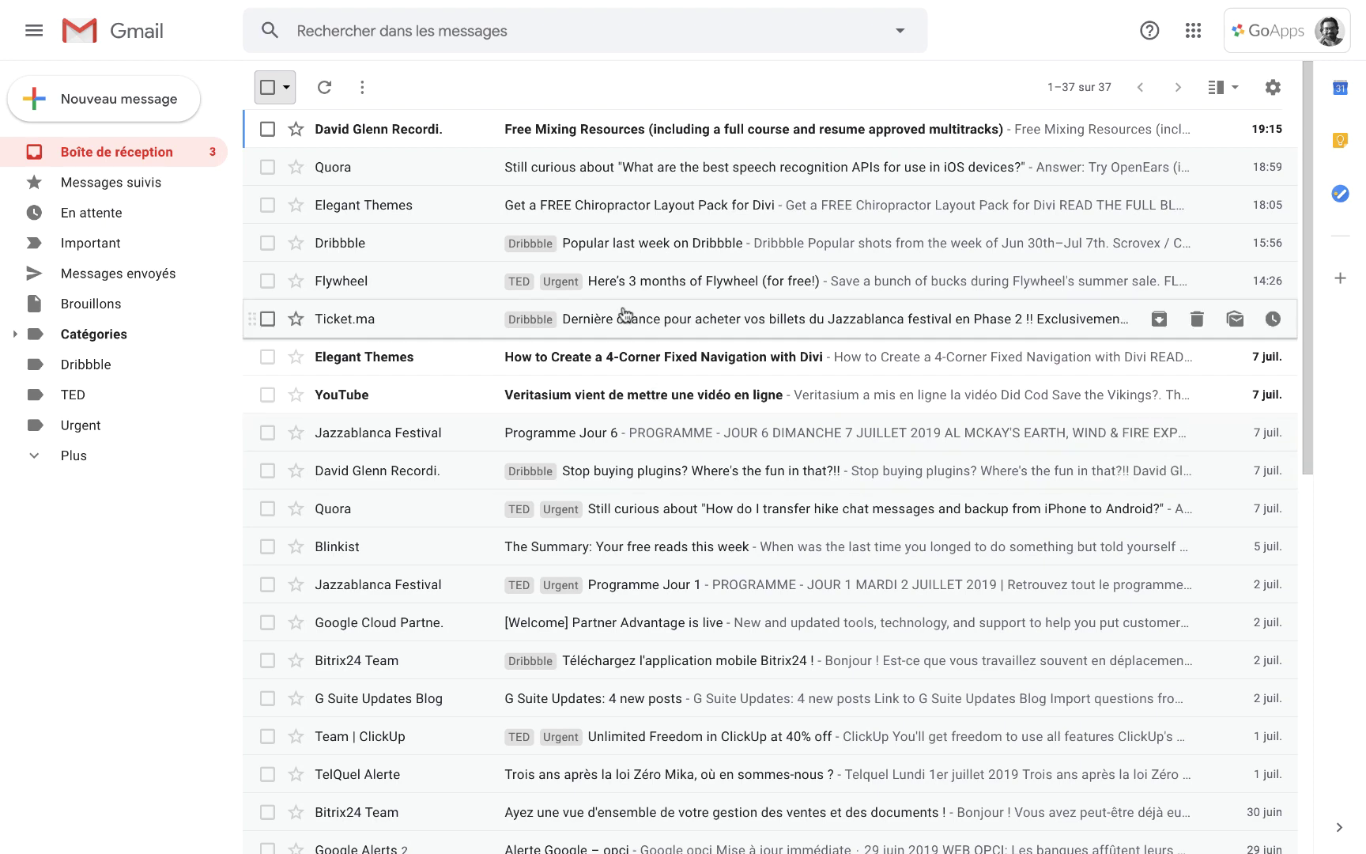
Step: Open the "Get a FREE Chiropractor Layout Pack for Divi" message and assign it a newly created label named Client X
left_click(476, 218)
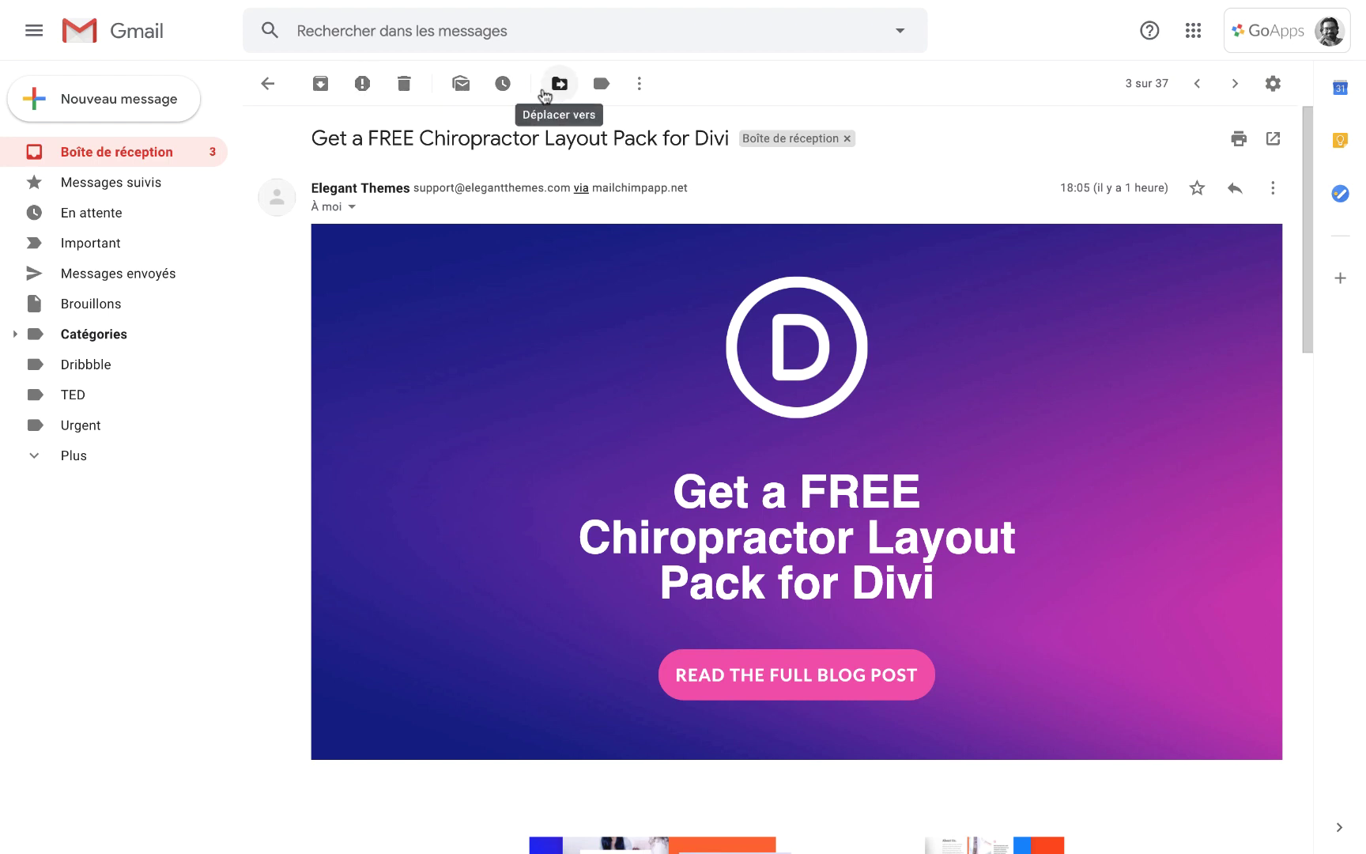
left_click(602, 84)
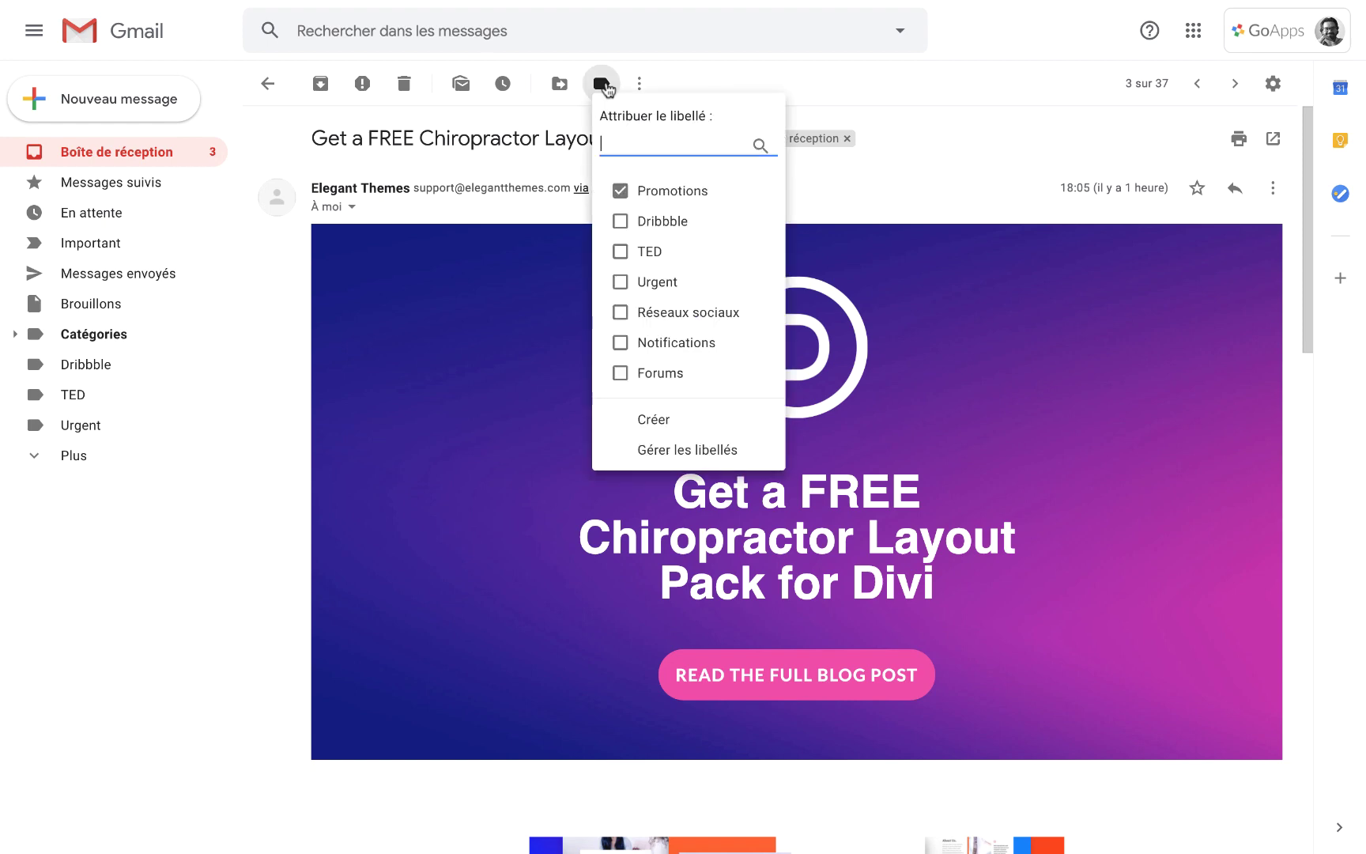
type("Client X")
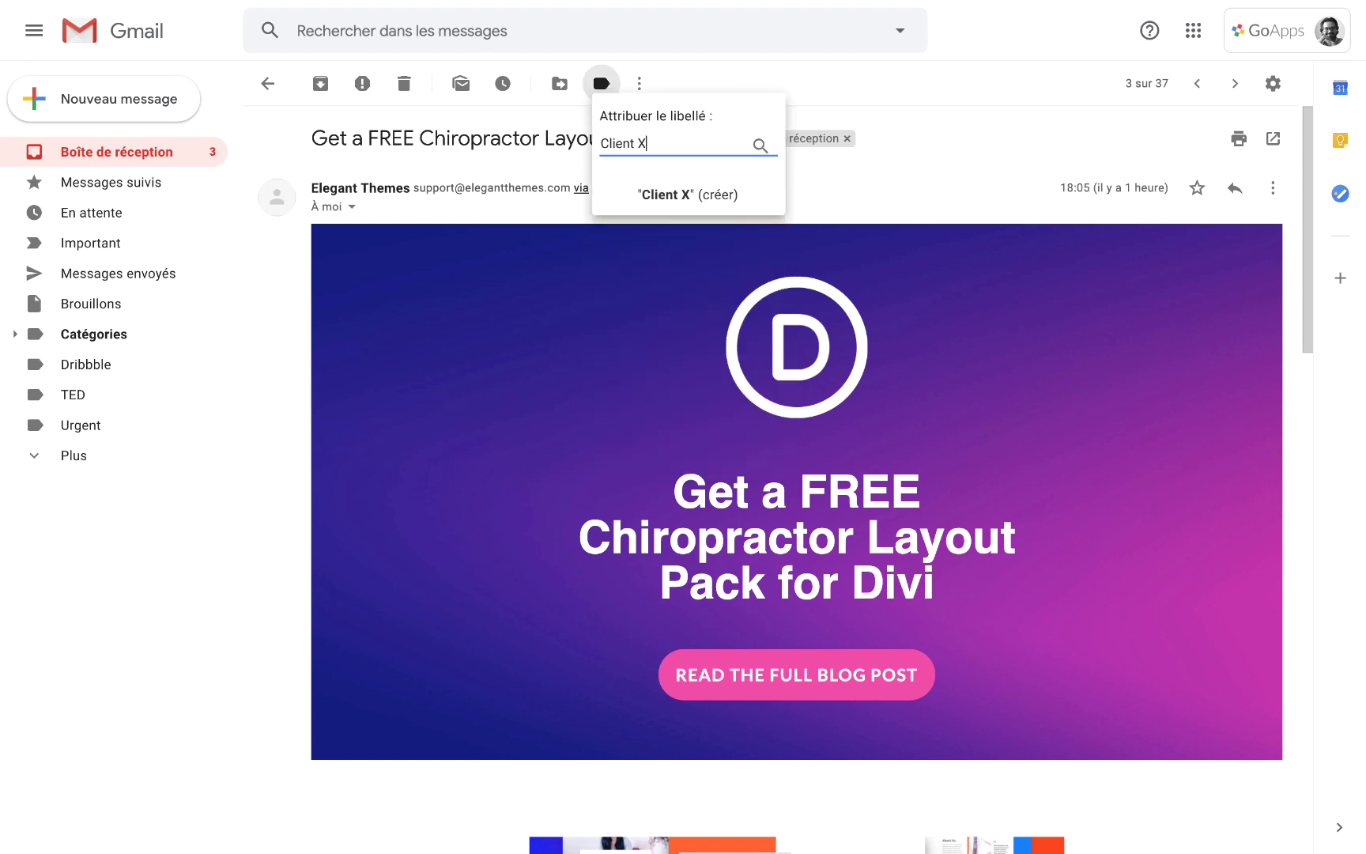
left_click(665, 200)
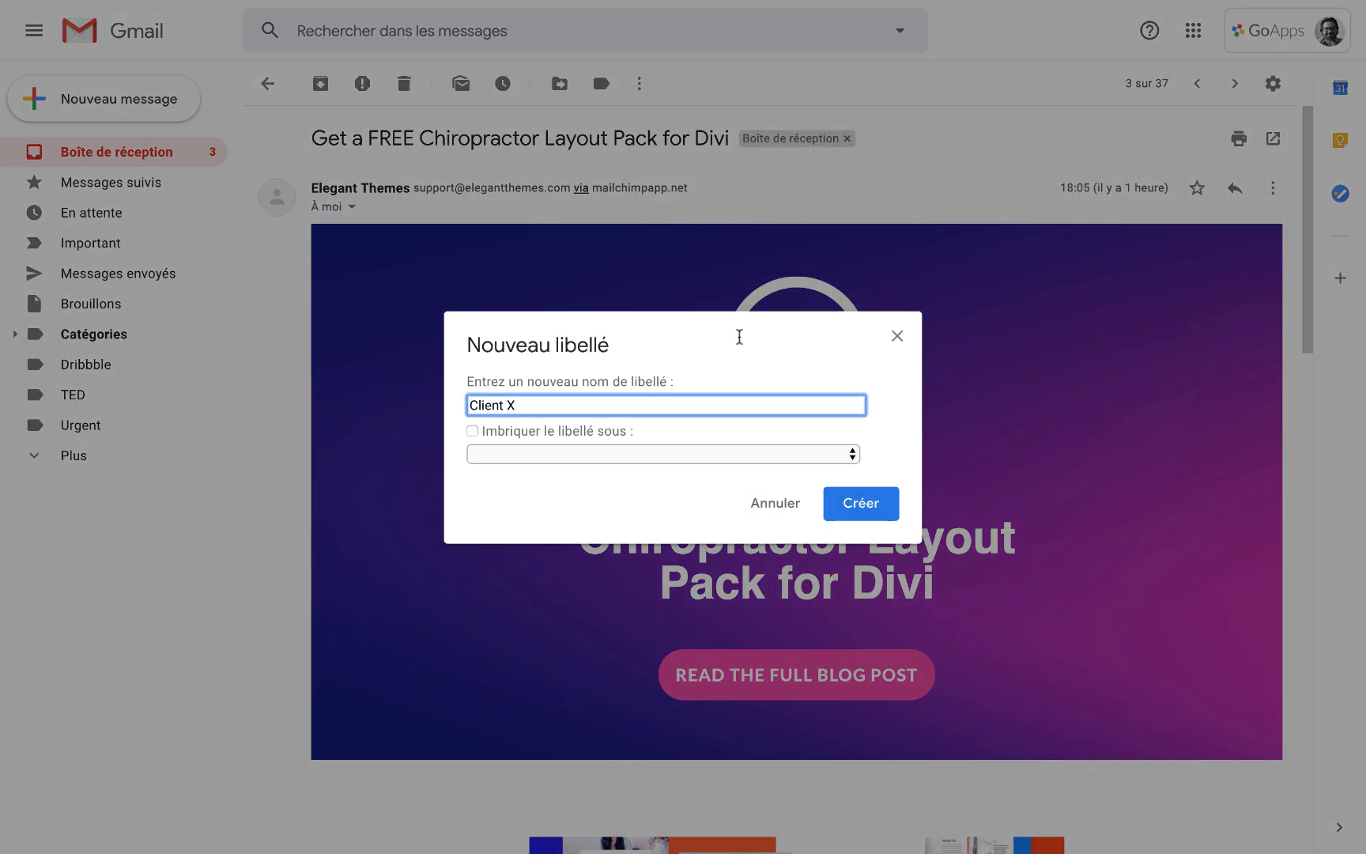
left_click(853, 509)
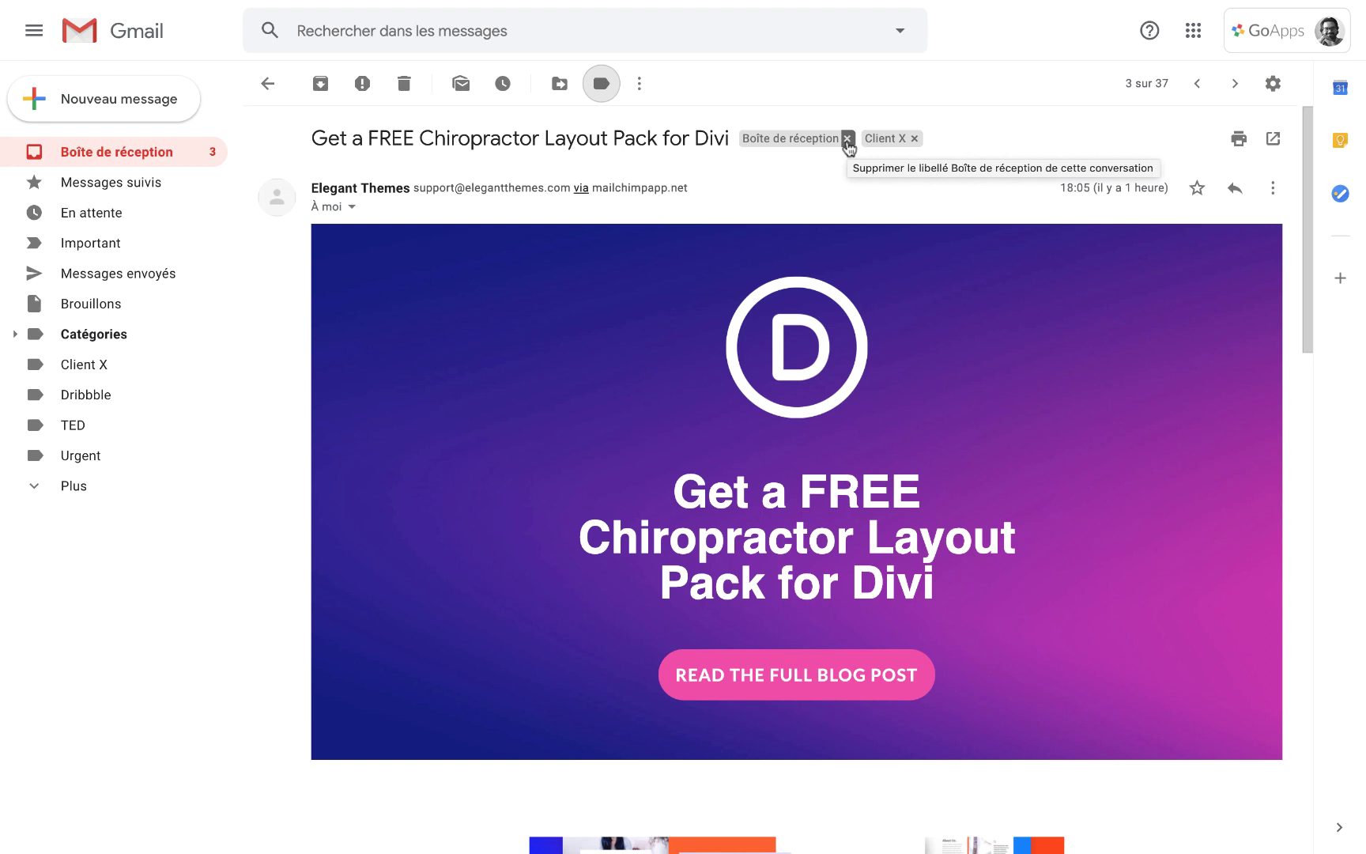
Step: Remove the Client X label from the open message and reassign it from the existing labels
left_click(915, 139)
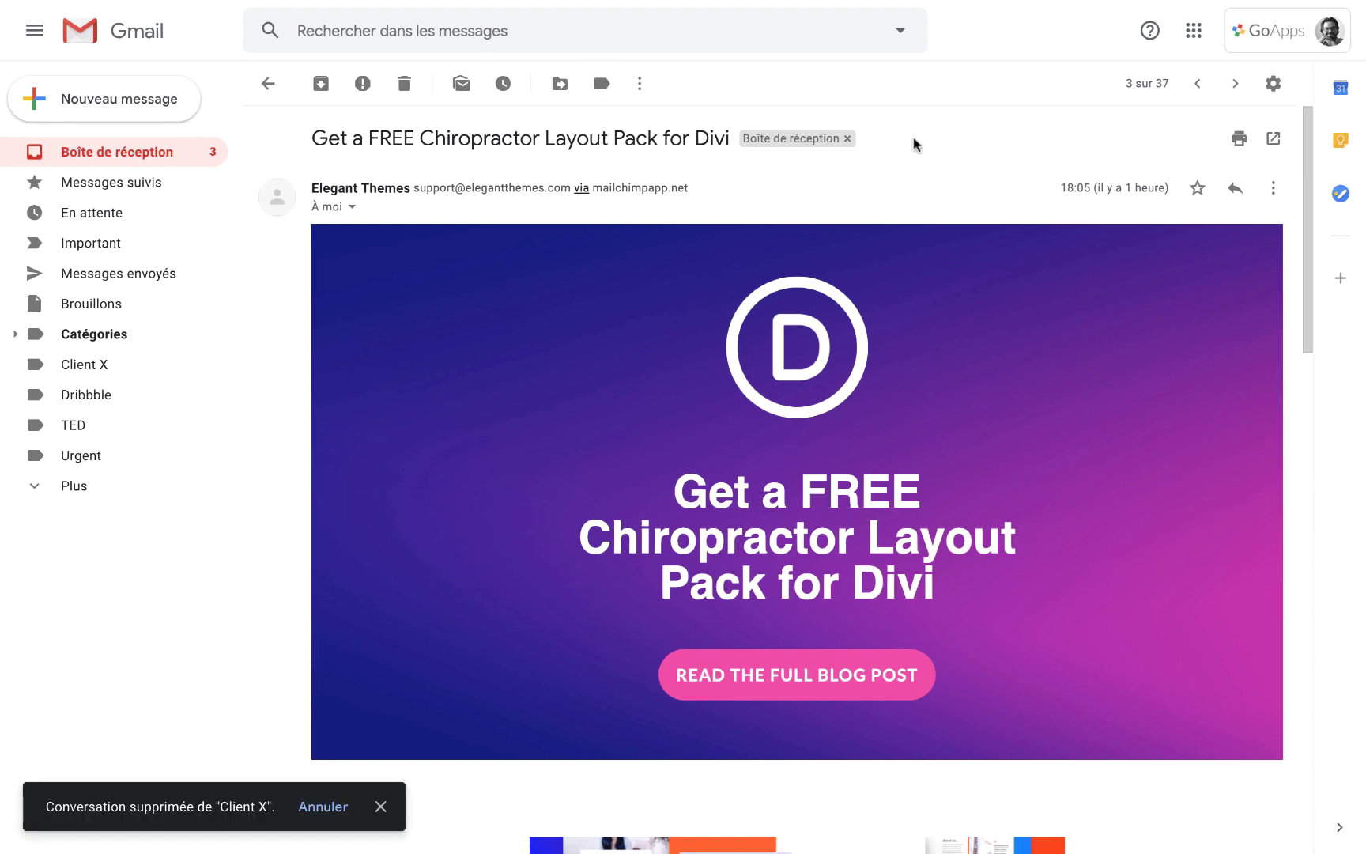
left_click(603, 86)
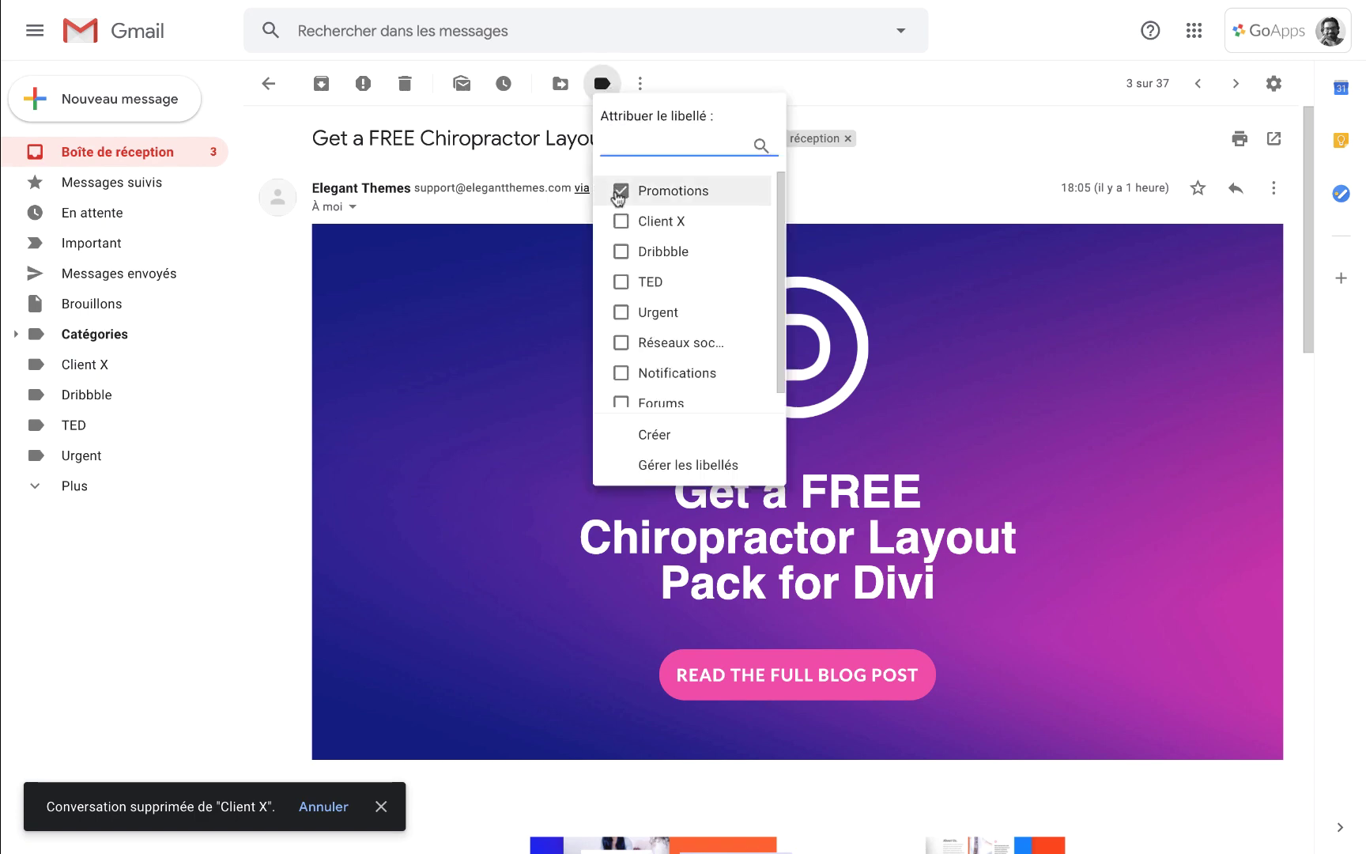
left_click(622, 221)
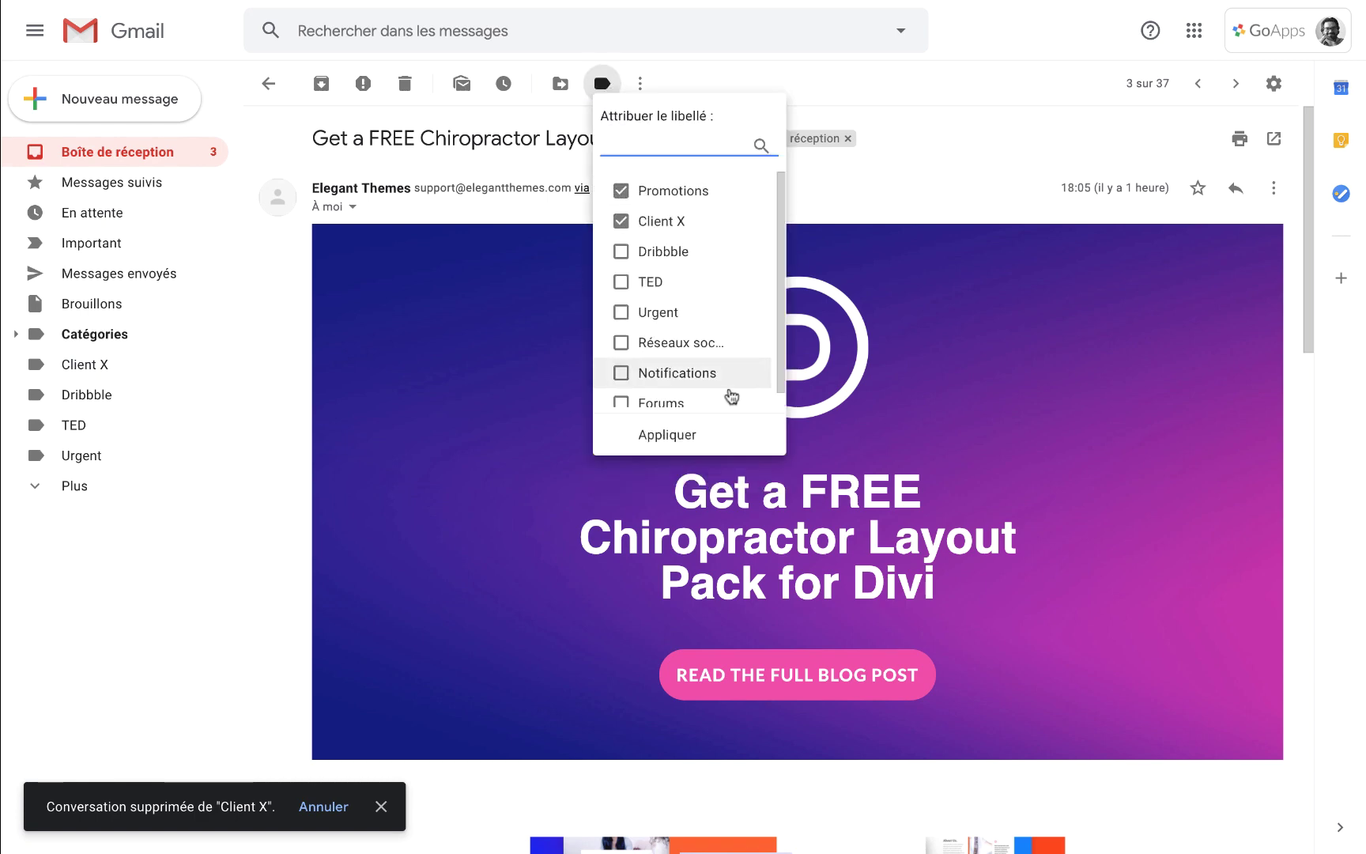
left_click(690, 435)
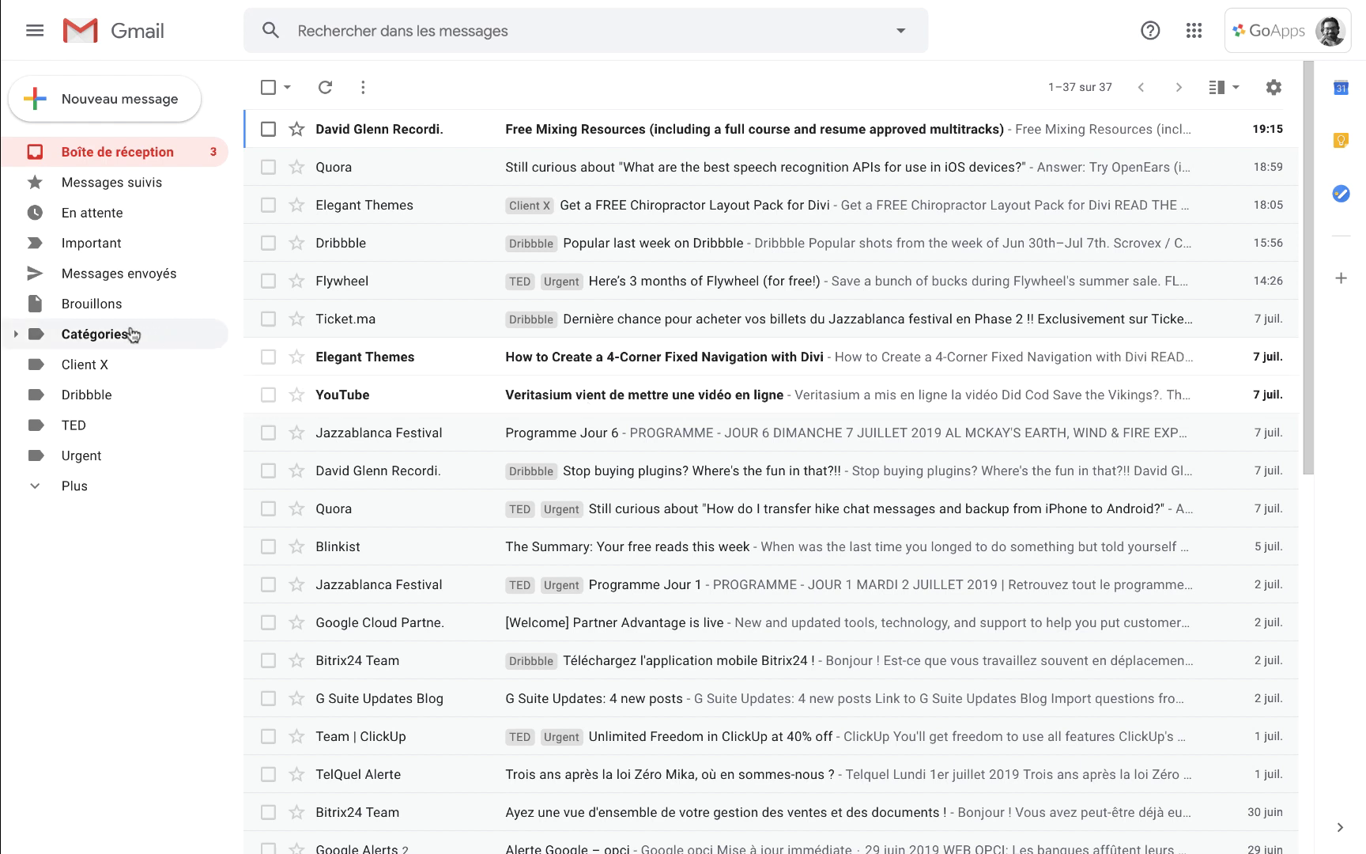
Step: View the messages filed under the Dribbble label, examine the search query it uses, and return to the inbox
left_click(87, 395)
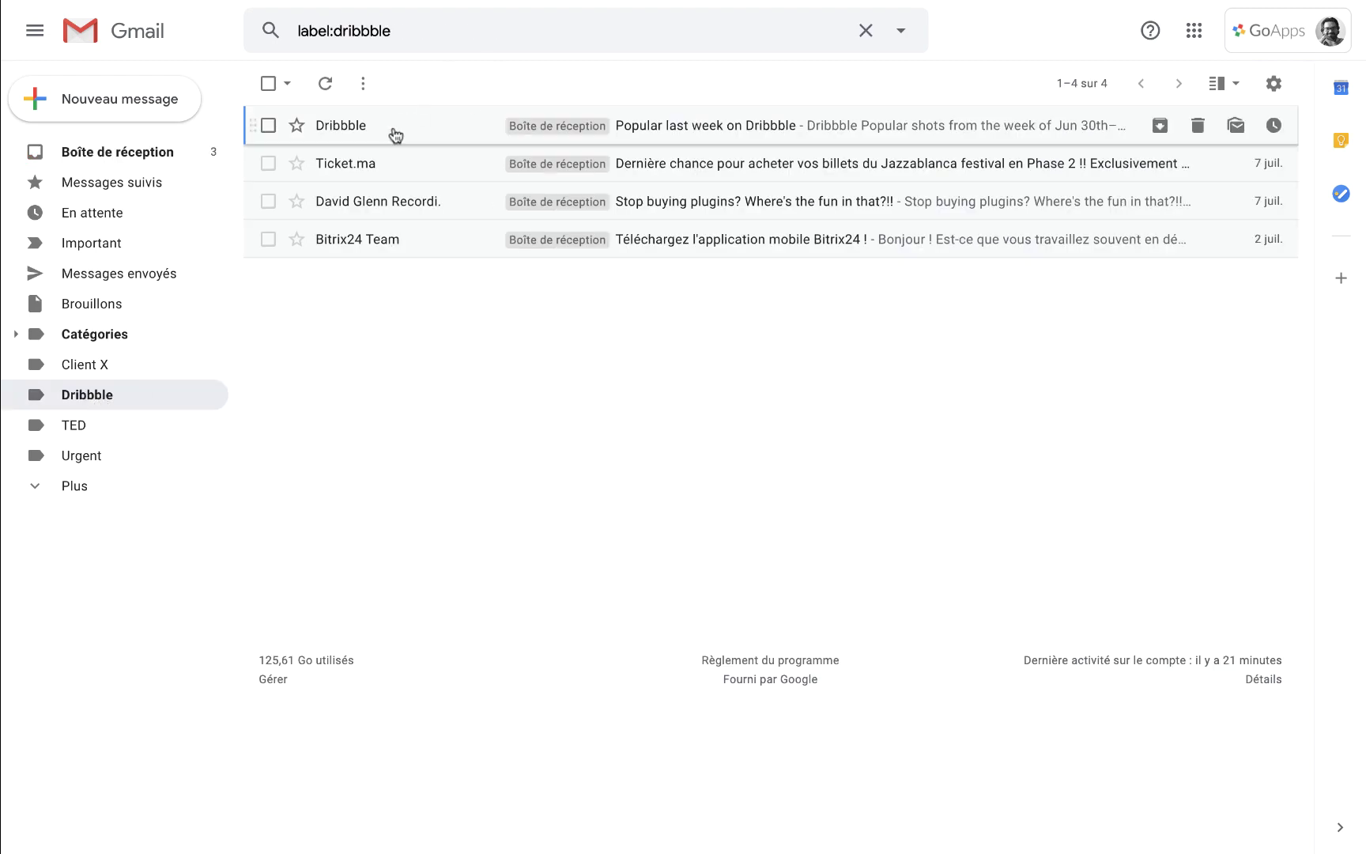
left_click(117, 152)
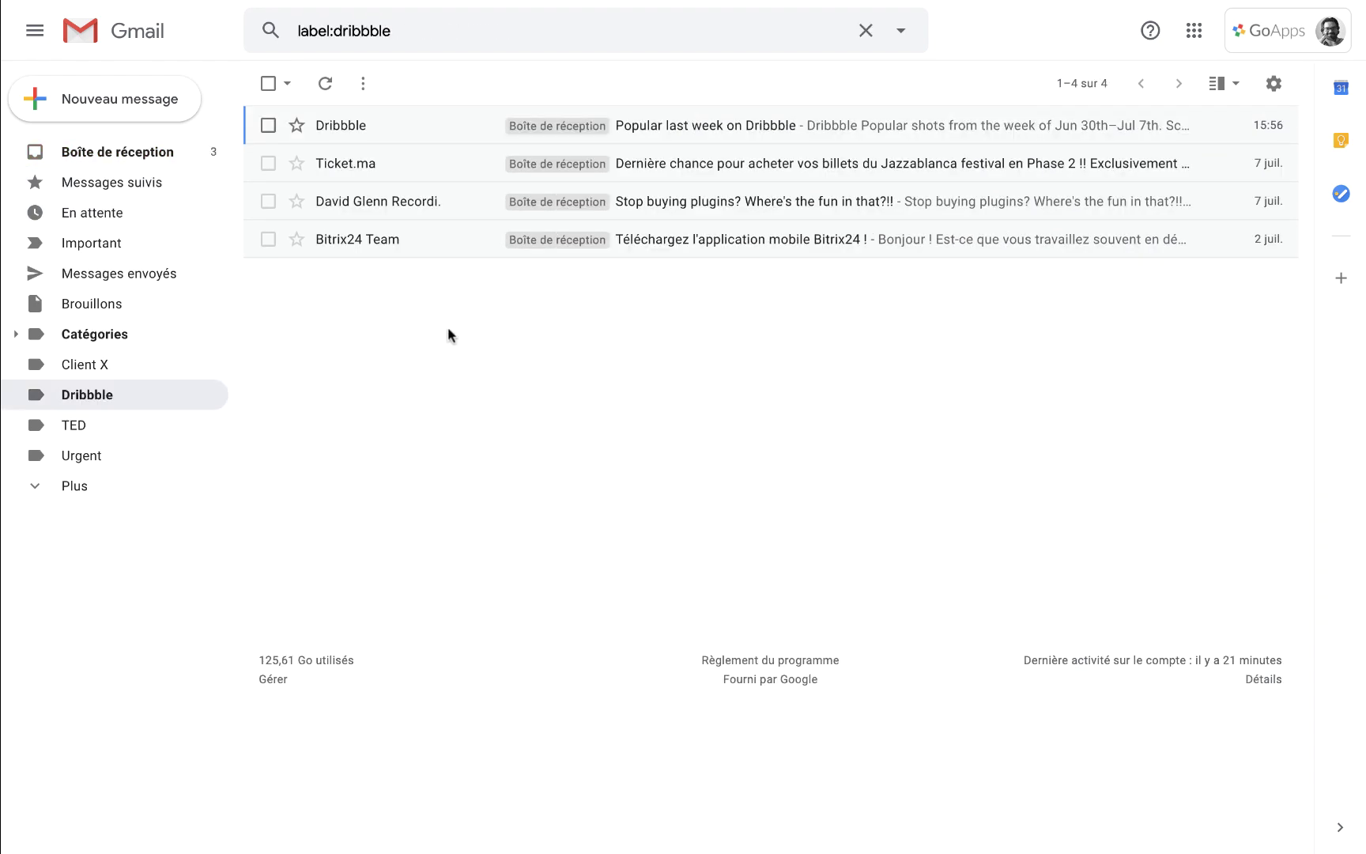
left_click(298, 32)
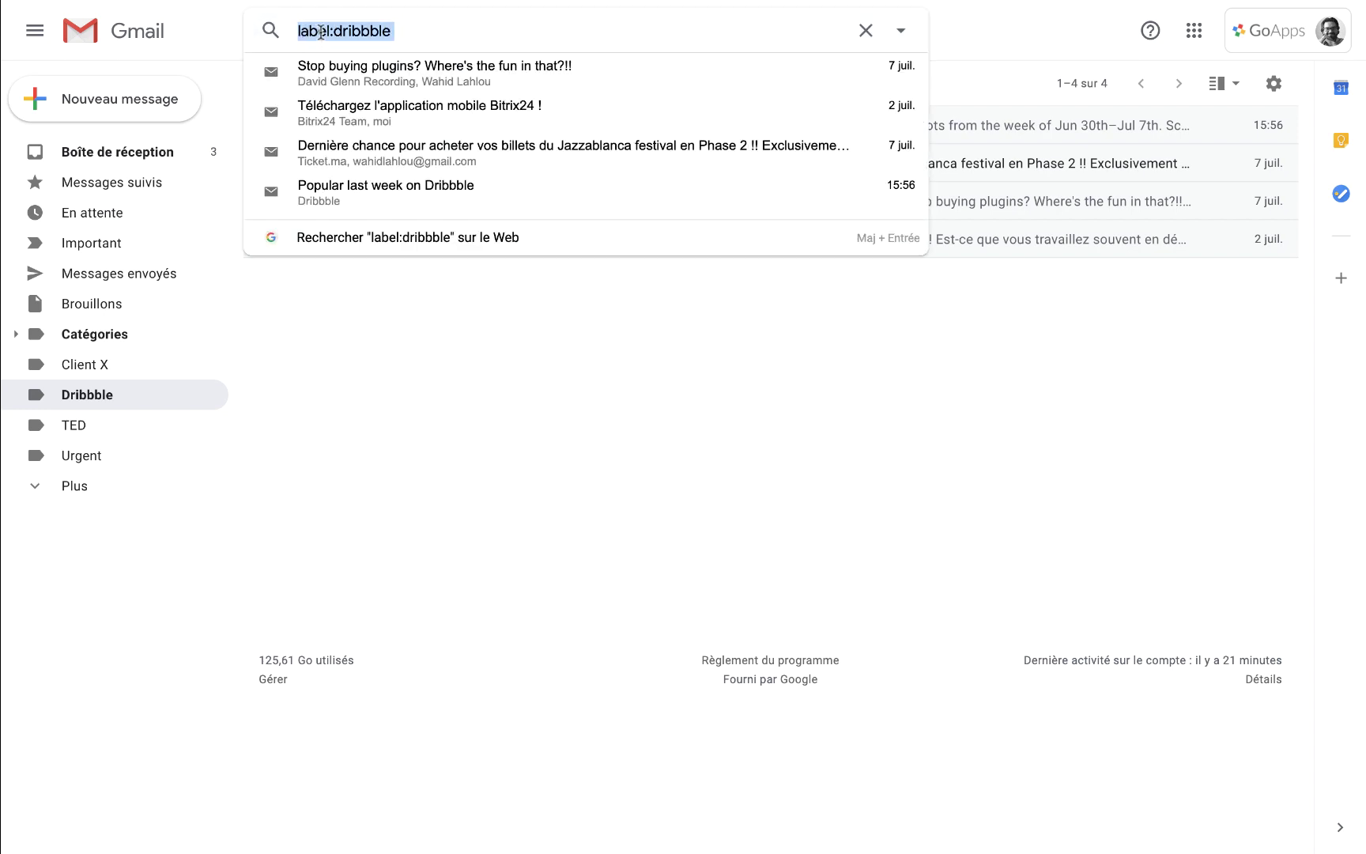
left_click(420, 31)
double_click(419, 32)
left_click(134, 152)
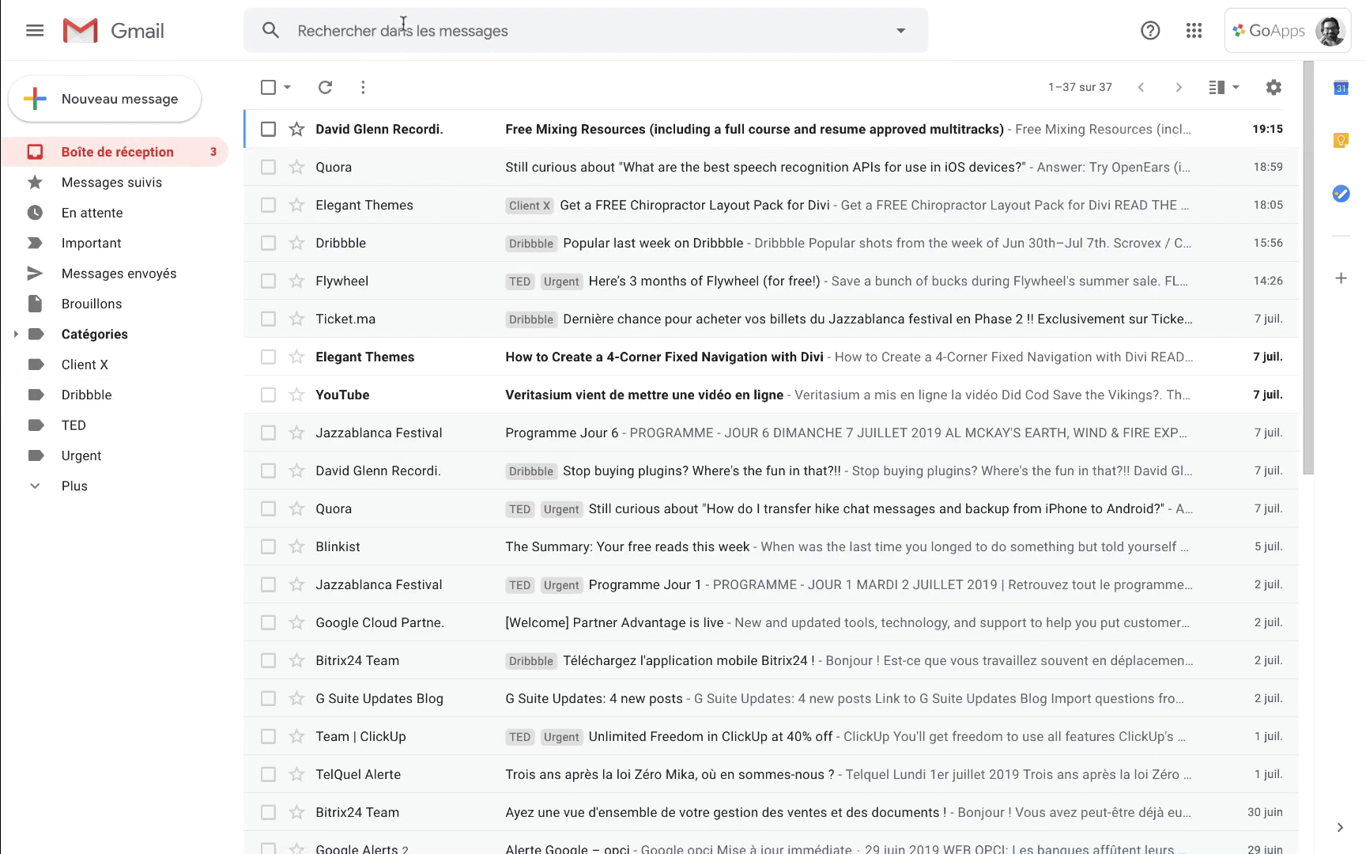
Step: Search the mailbox for messages carrying the TED label with the query label:ted
left_click(401, 32)
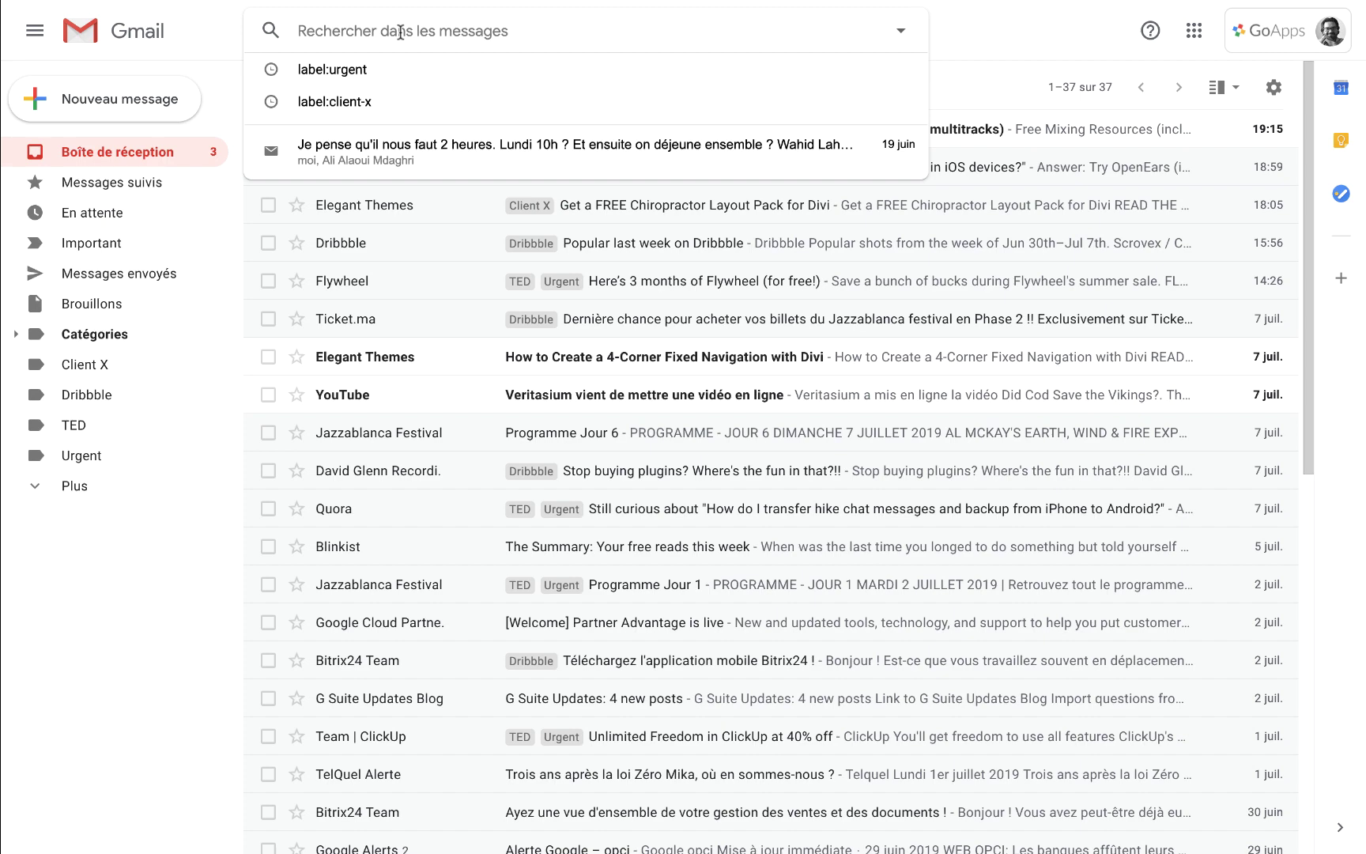
type("label")
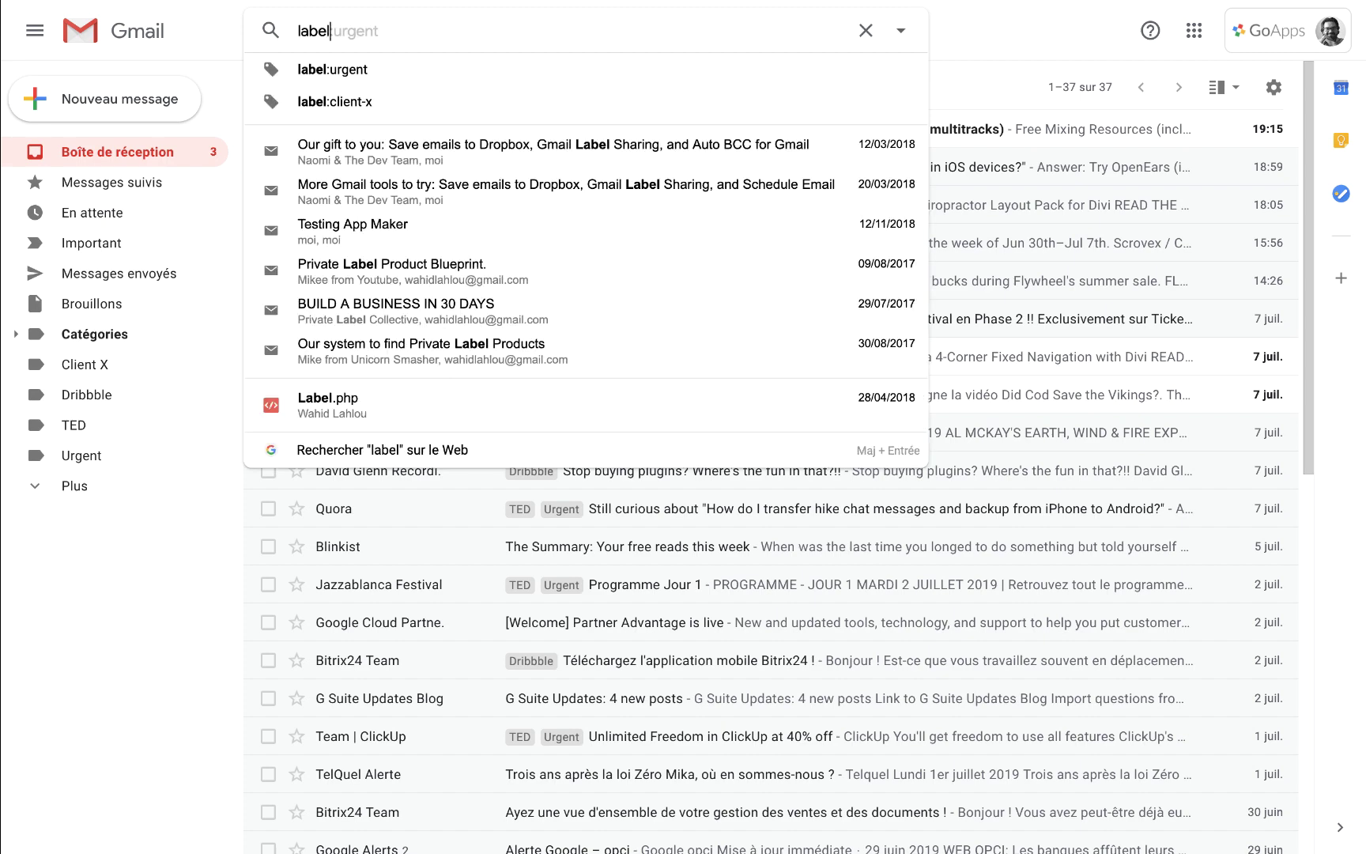
type(":")
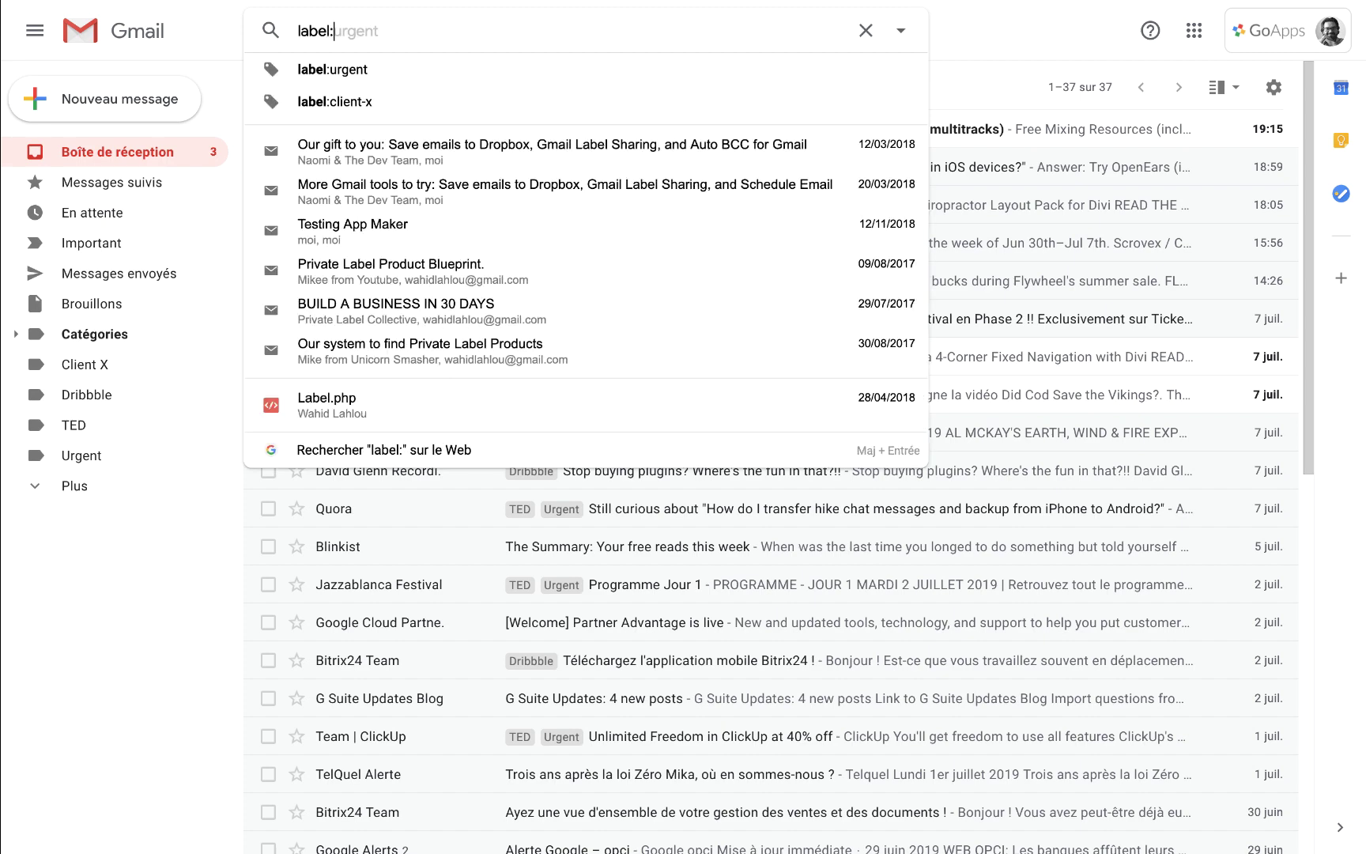
type("ted")
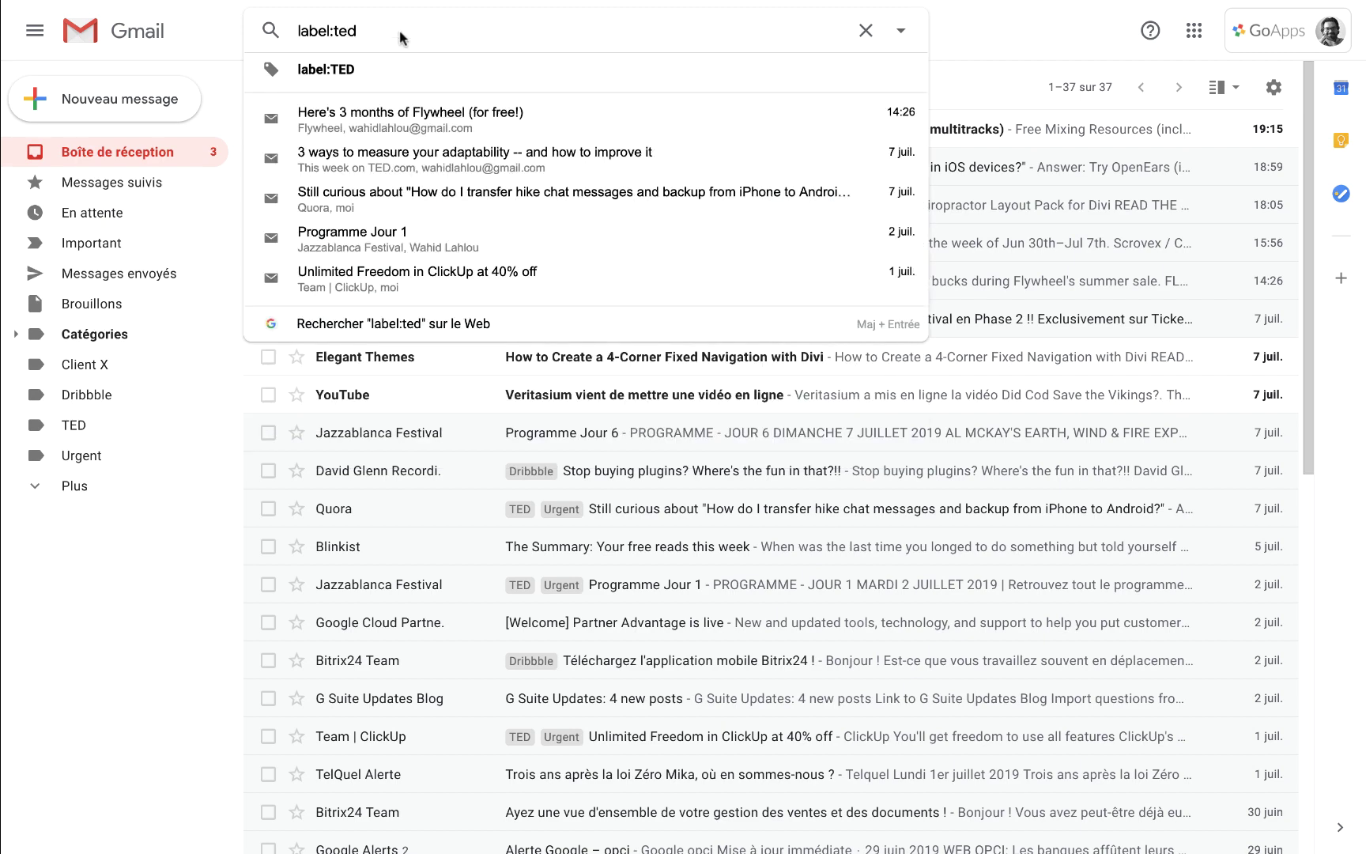
left_click(401, 72)
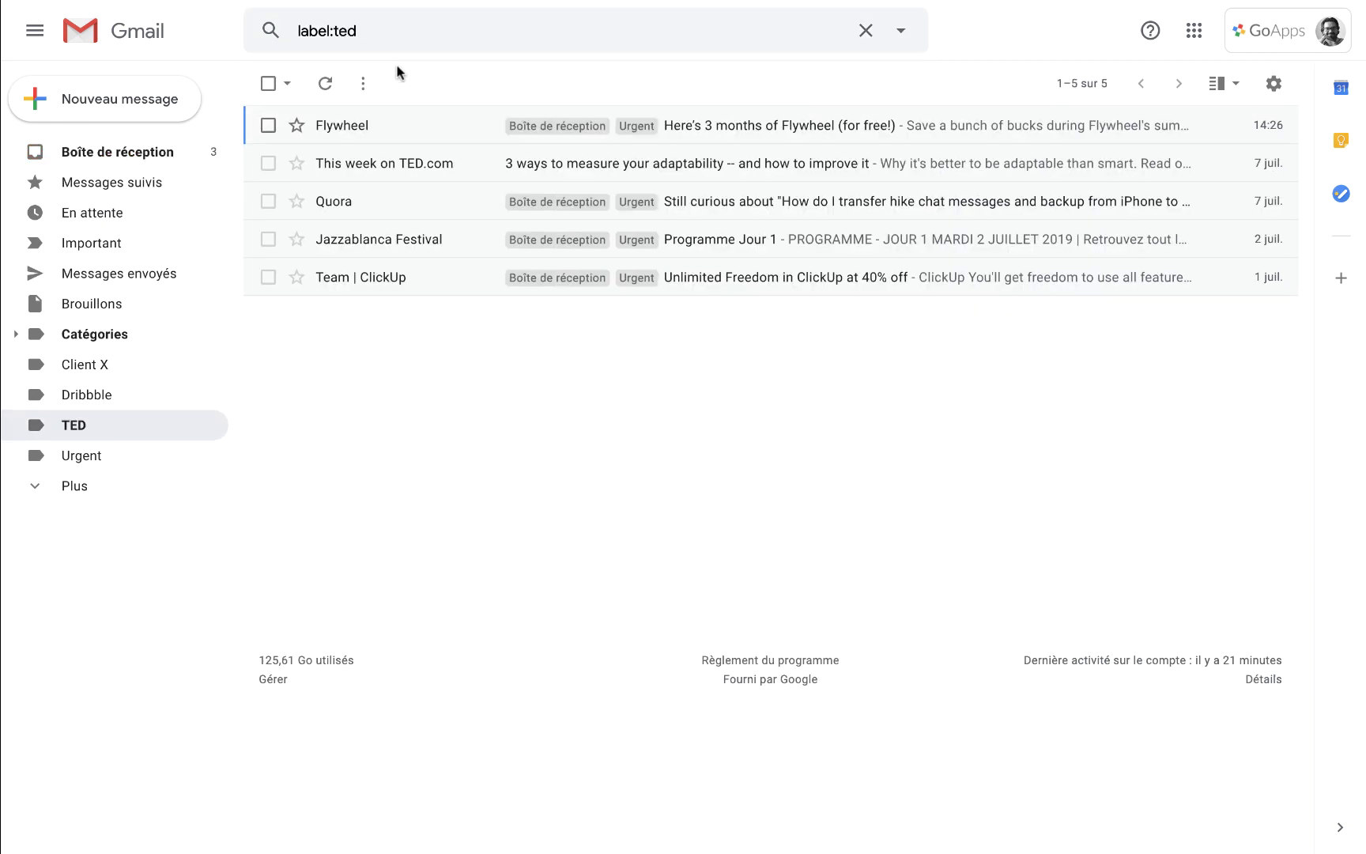
Step: Search for ted, pick the suggested label:TED filter, and return to the inbox to look through the labelled messages
double_click(351, 30)
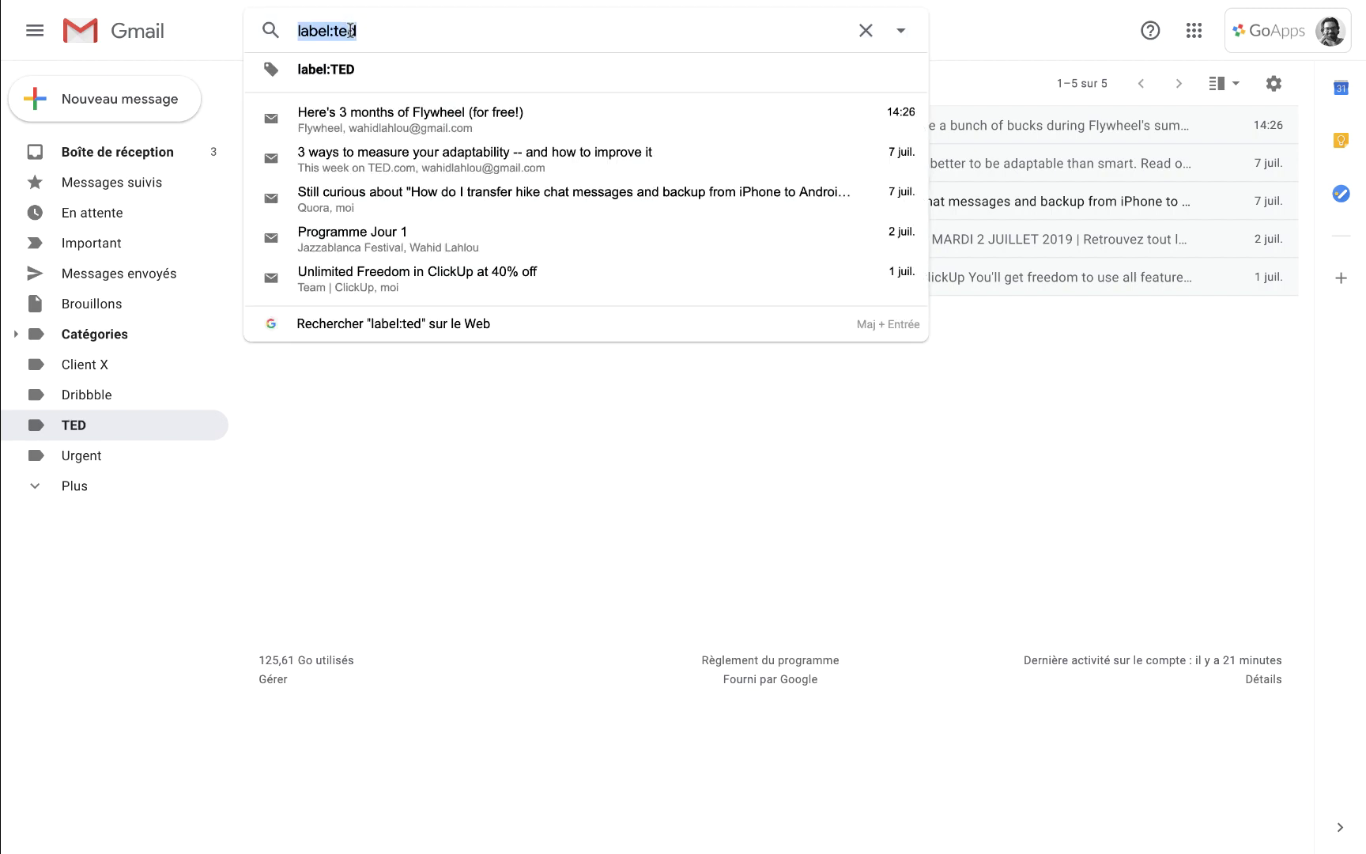
type("ted")
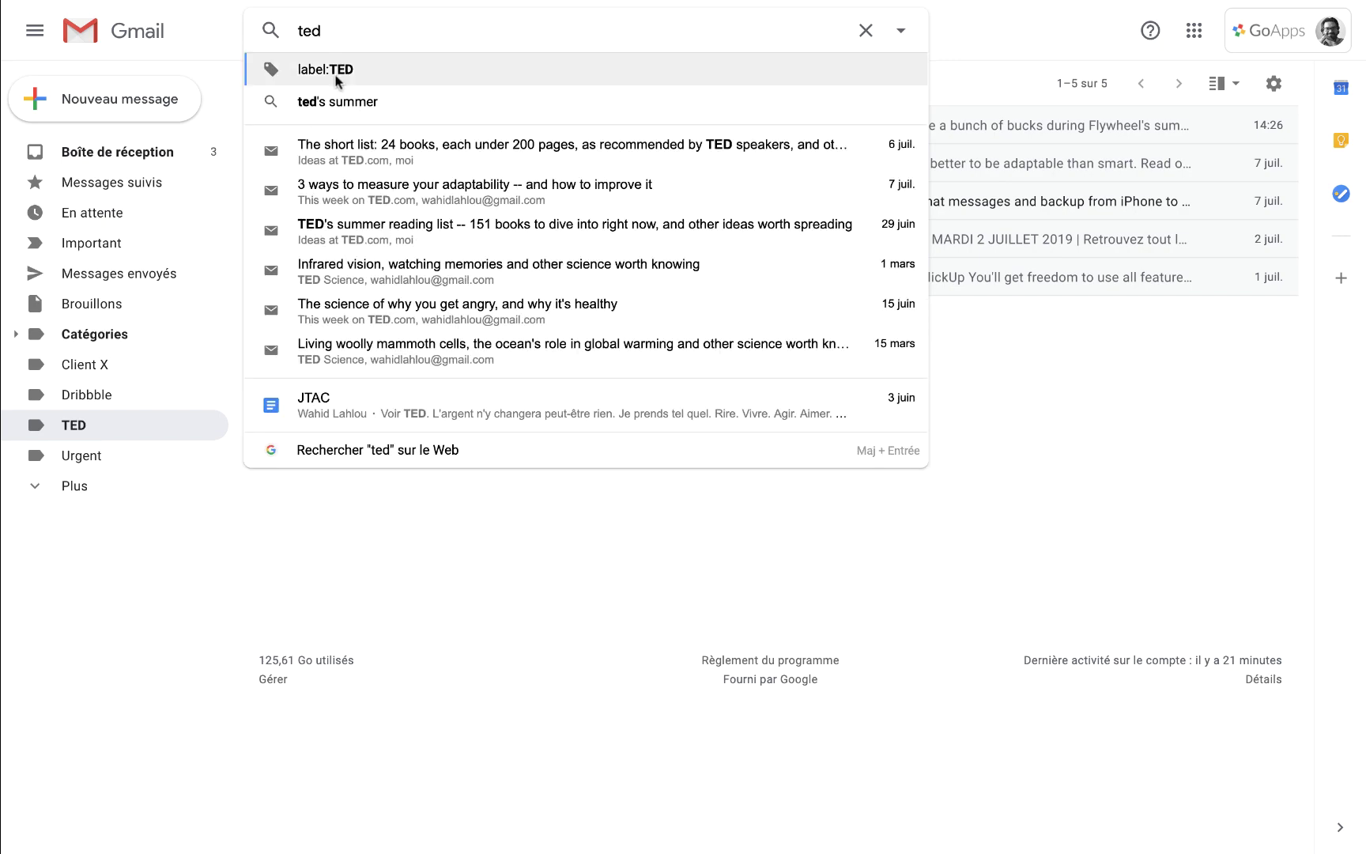
left_click(336, 76)
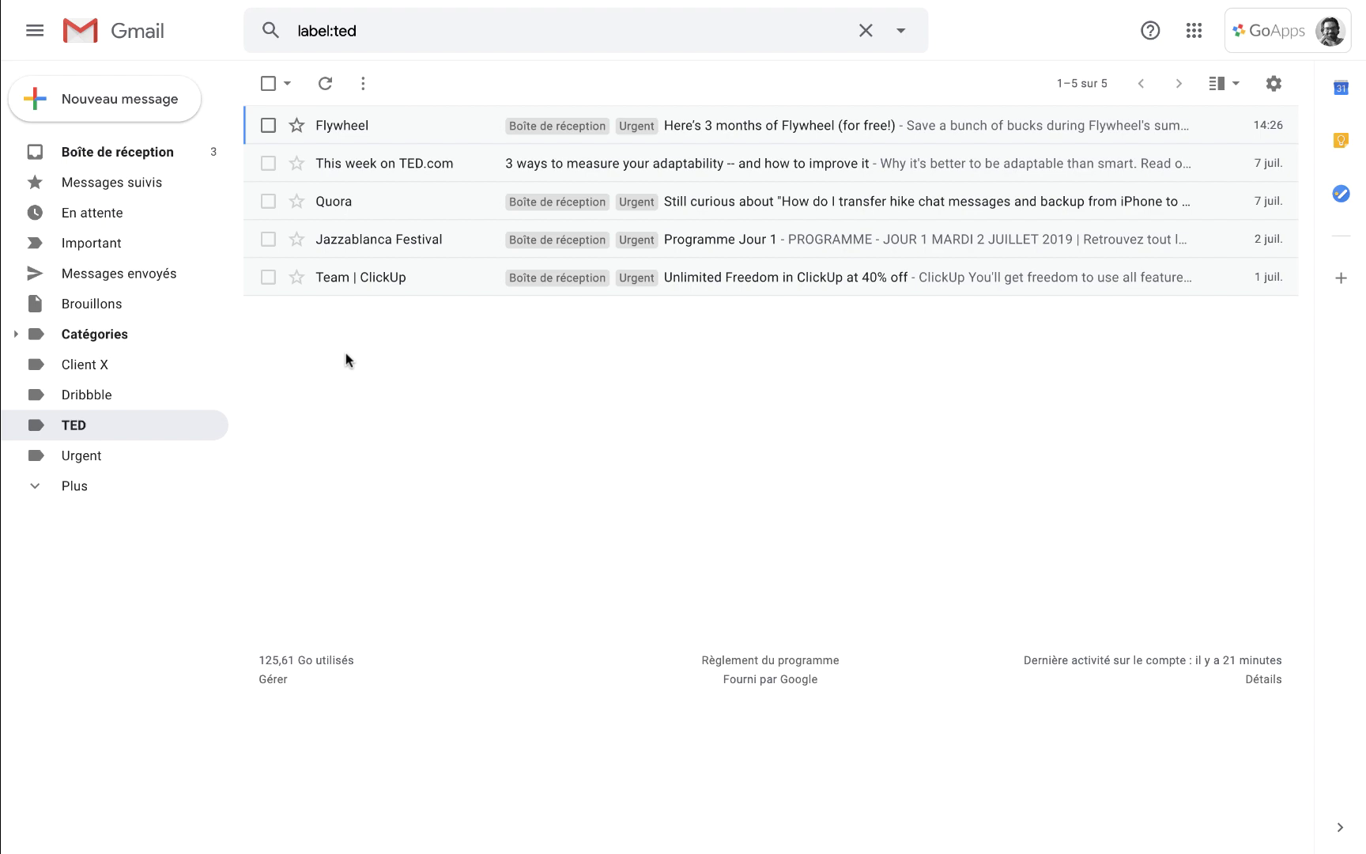
left_click(140, 155)
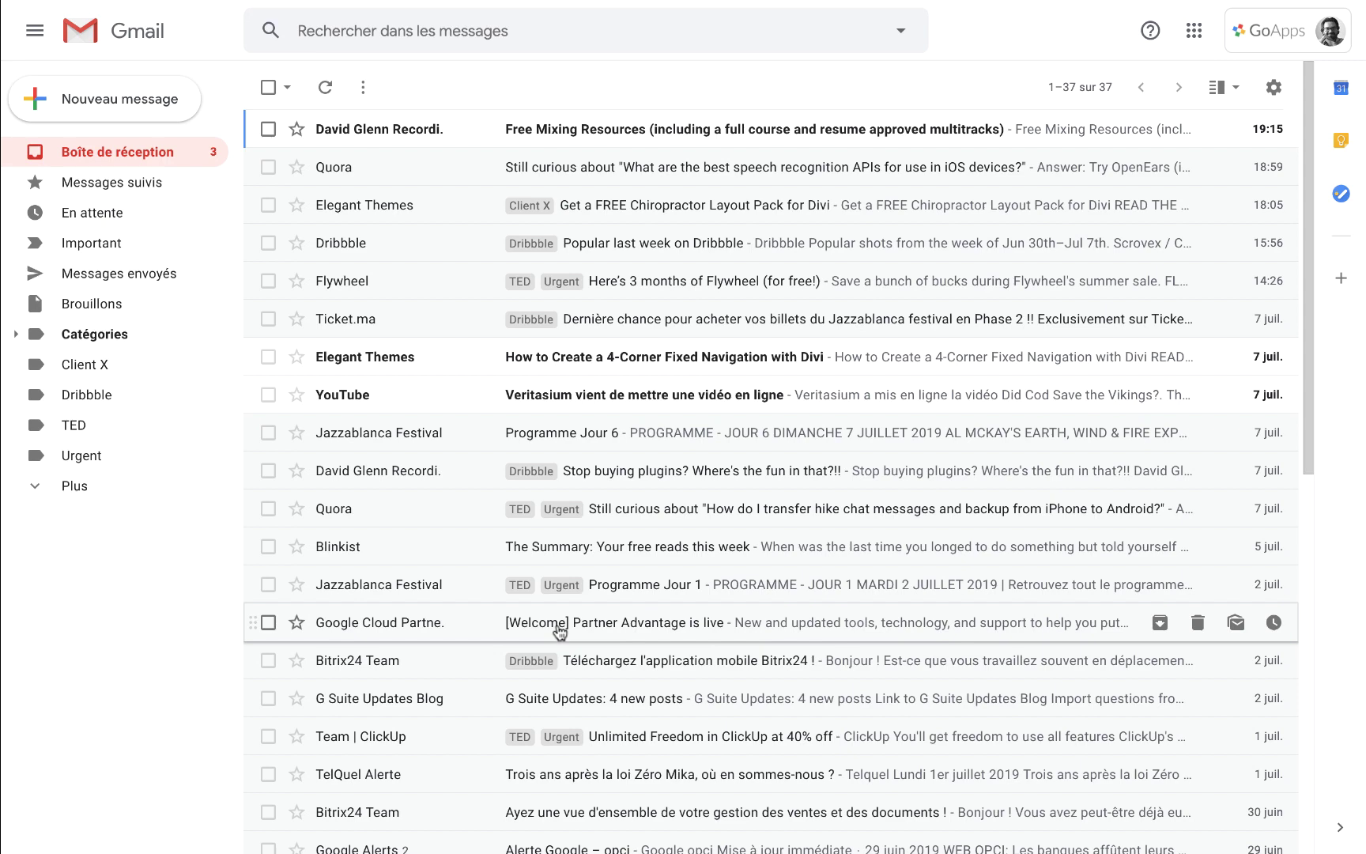
scroll(559, 630, "down", 2)
scroll(559, 630, "up", 2)
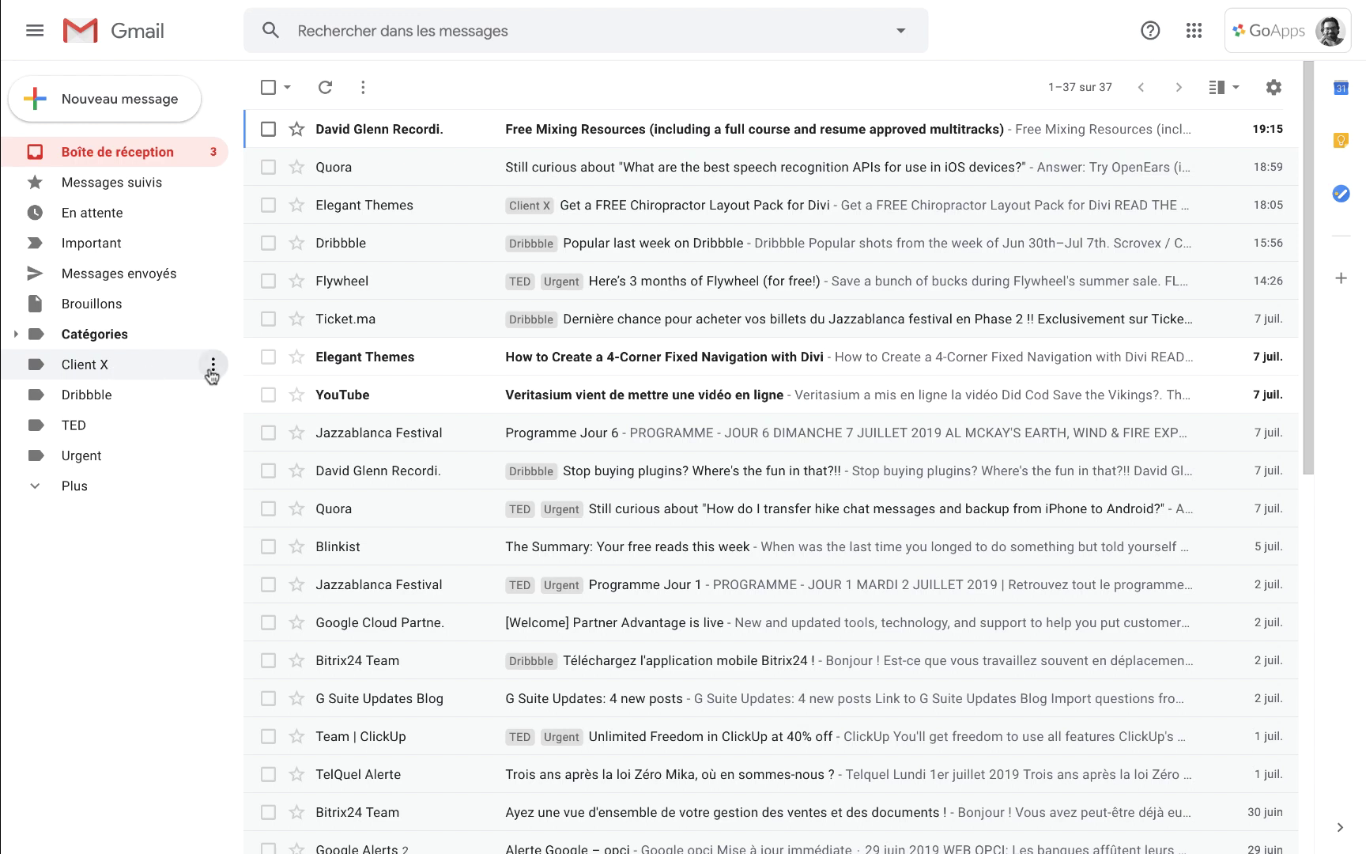
Step: Set the Client X label's colour to blue and the Dribbble label's colour to orange
left_click(211, 365)
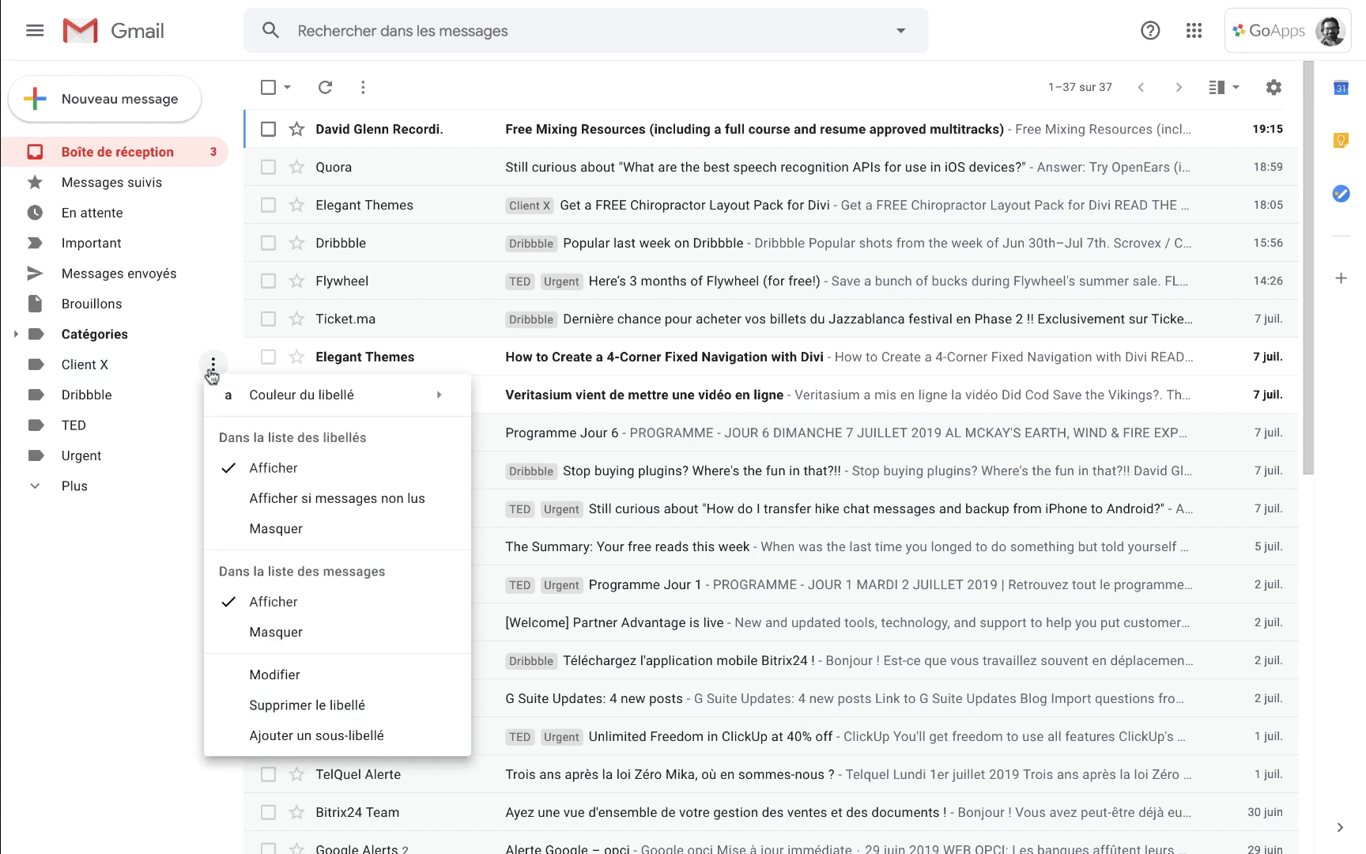
mouse_move(292, 405)
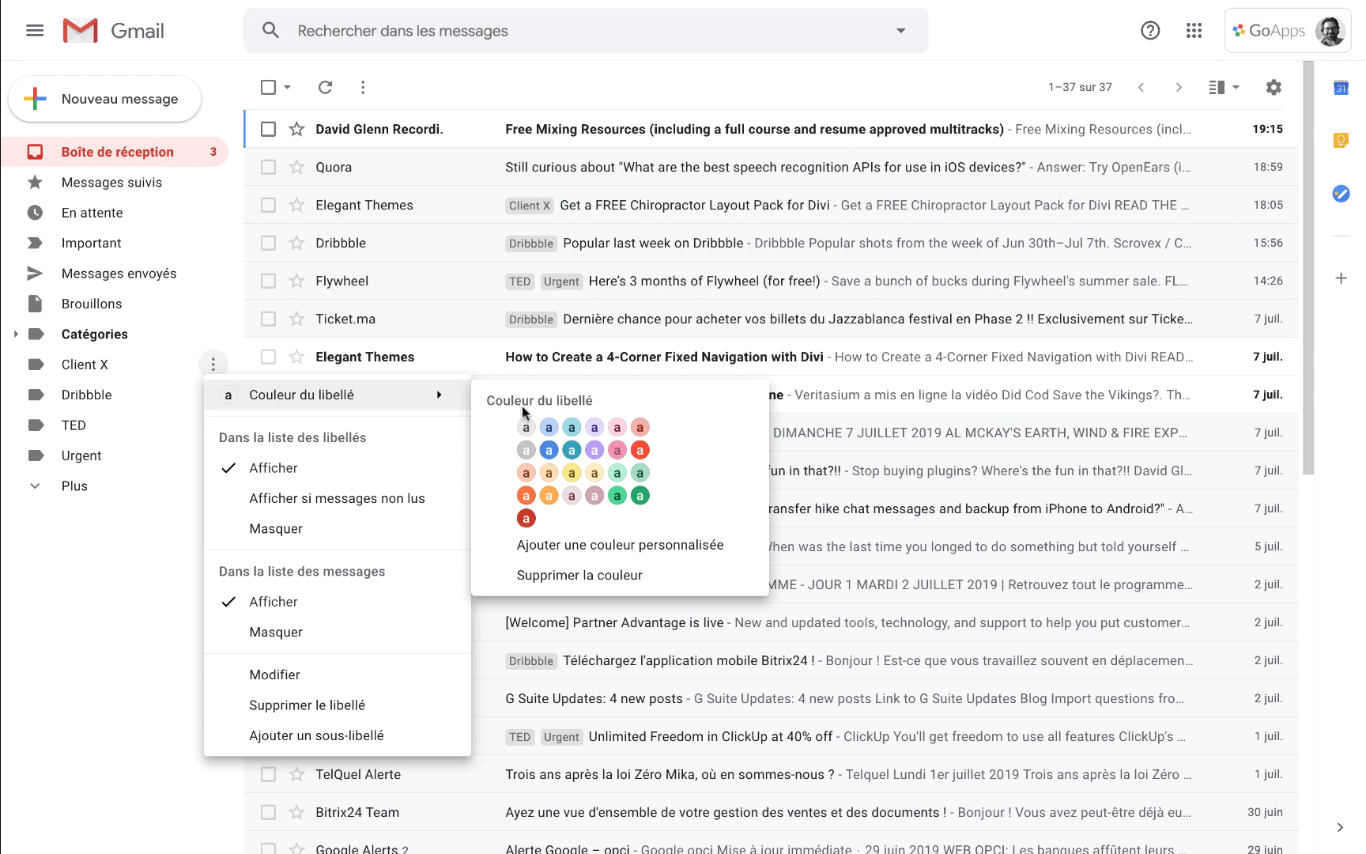
left_click(549, 451)
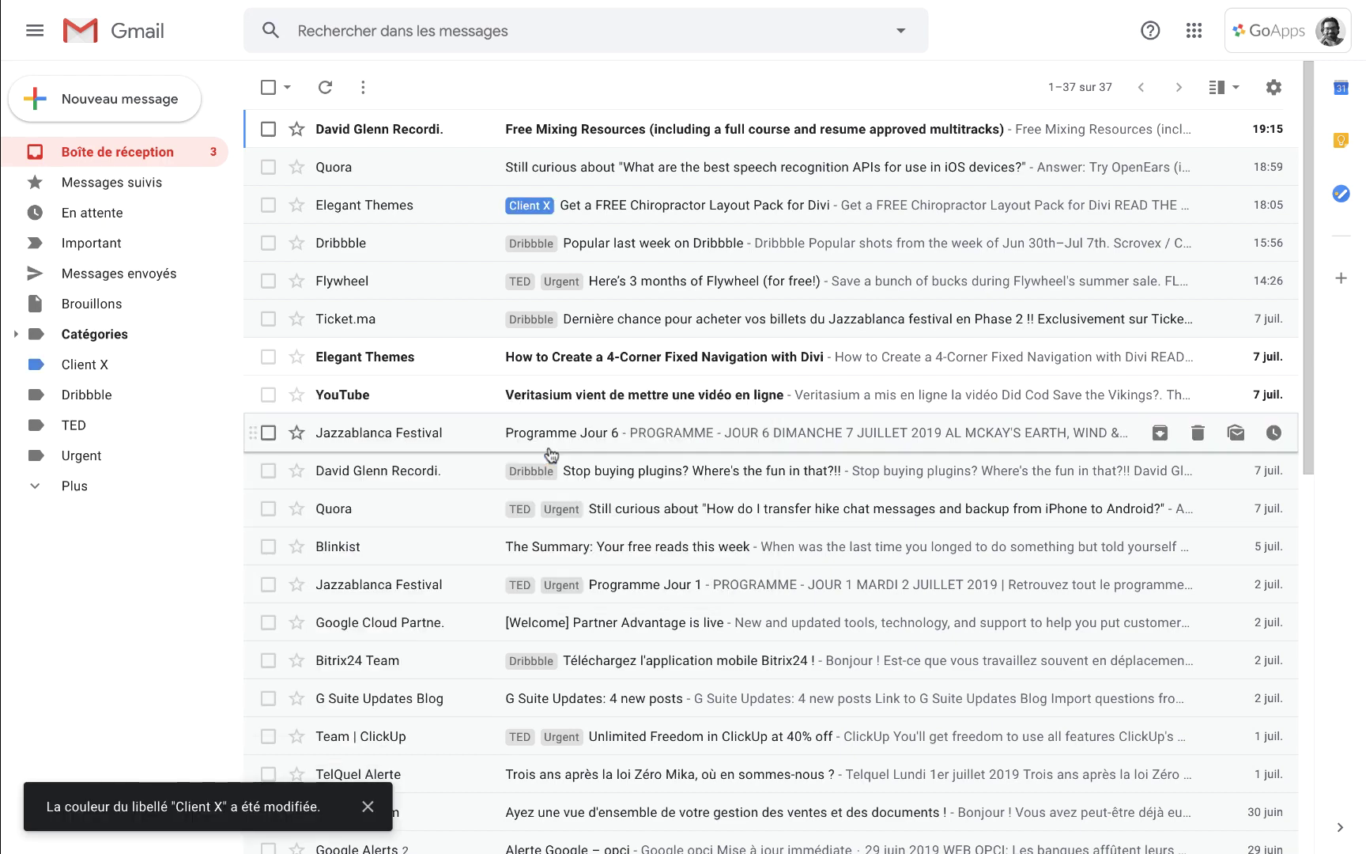
left_click(213, 399)
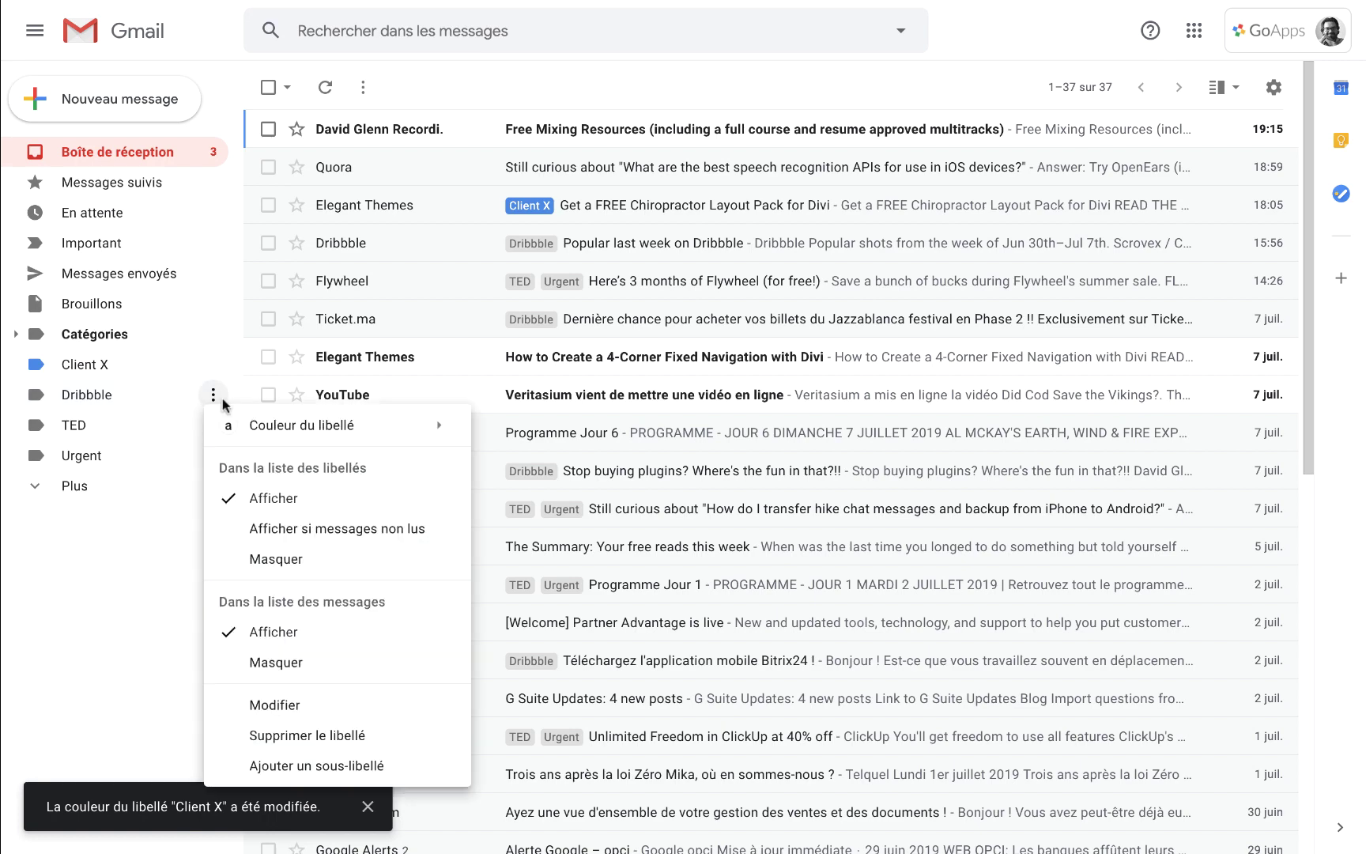
mouse_move(314, 428)
left_click(549, 528)
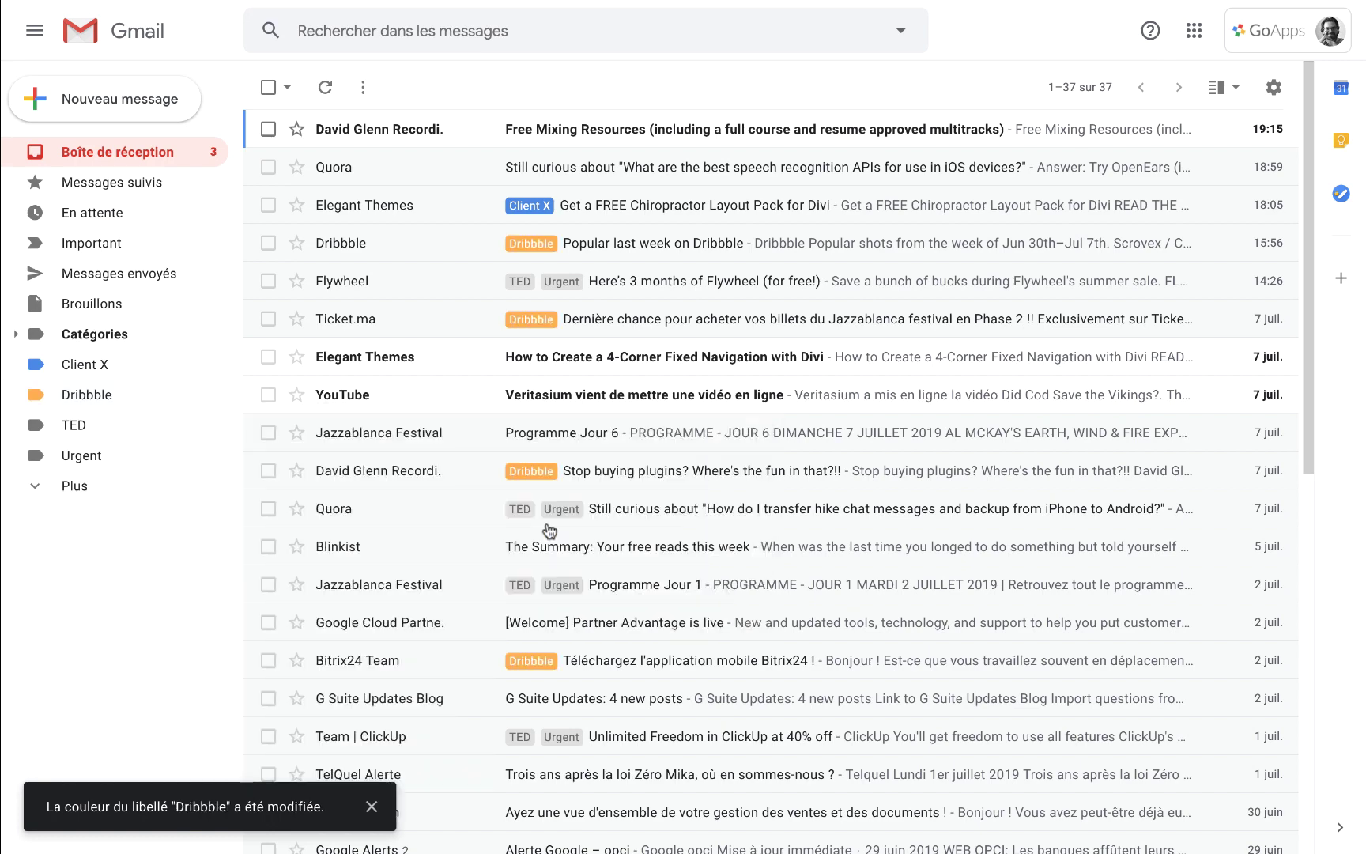
Step: Set the TED label's colour to purple and the Urgent label's colour to red
left_click(213, 426)
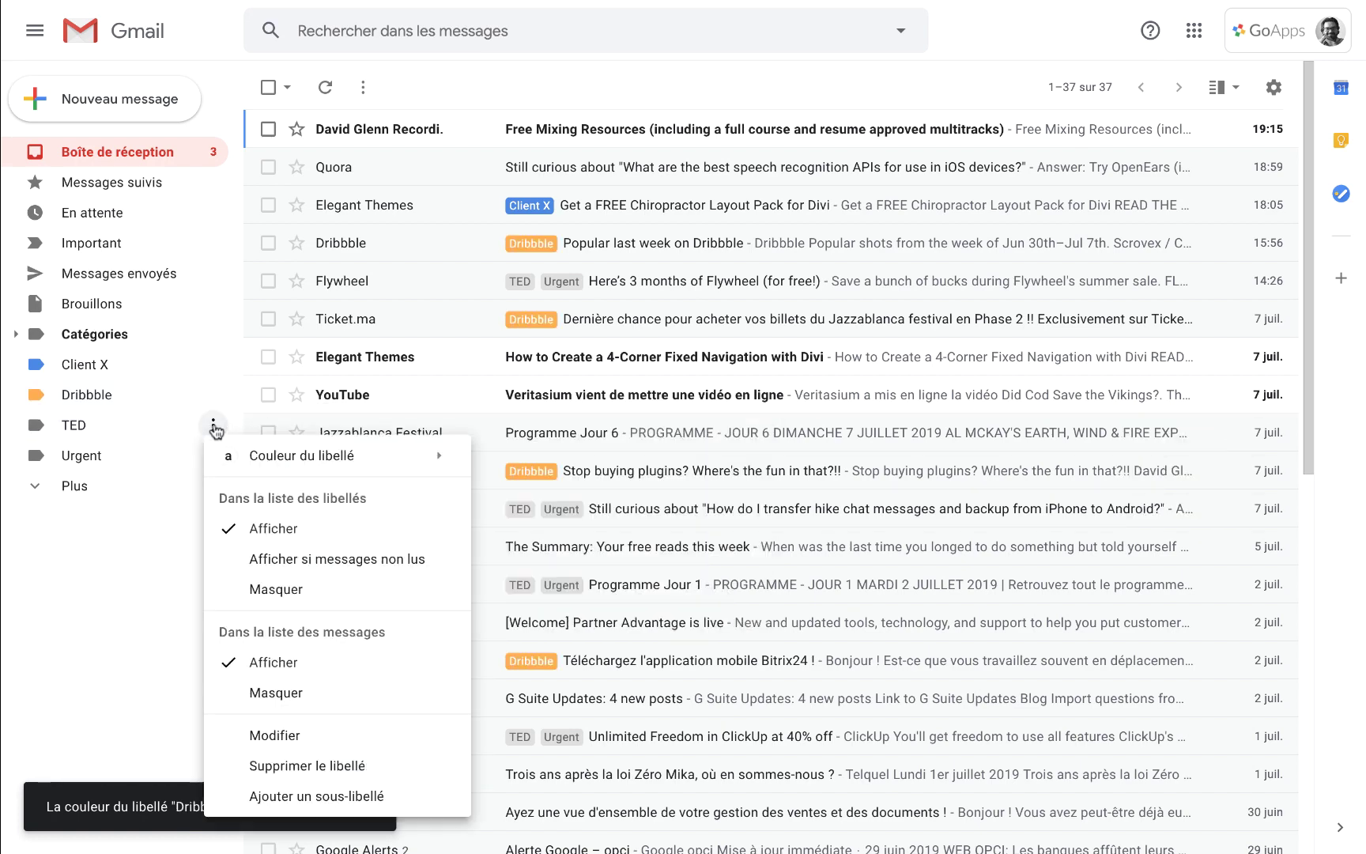
mouse_move(372, 455)
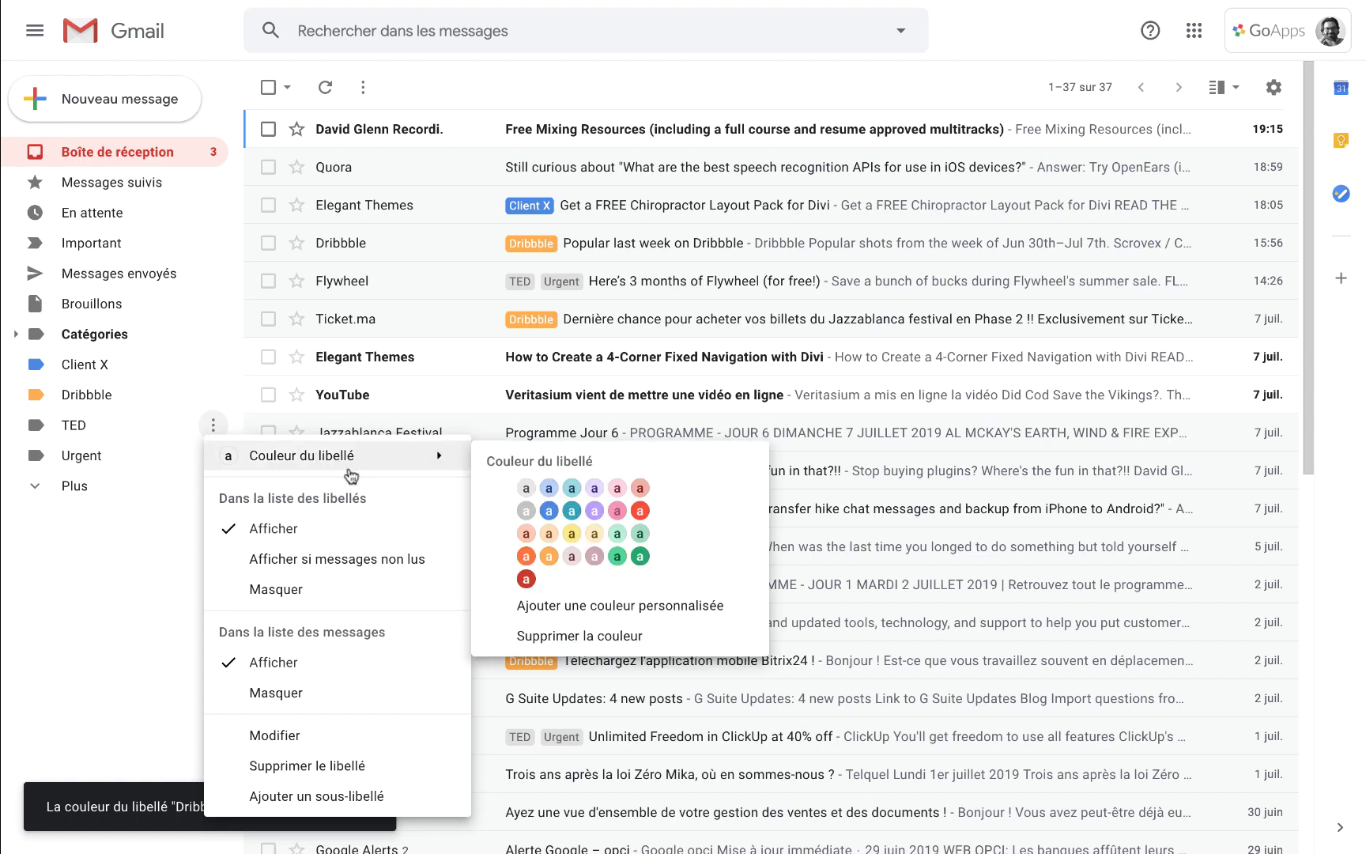
left_click(595, 510)
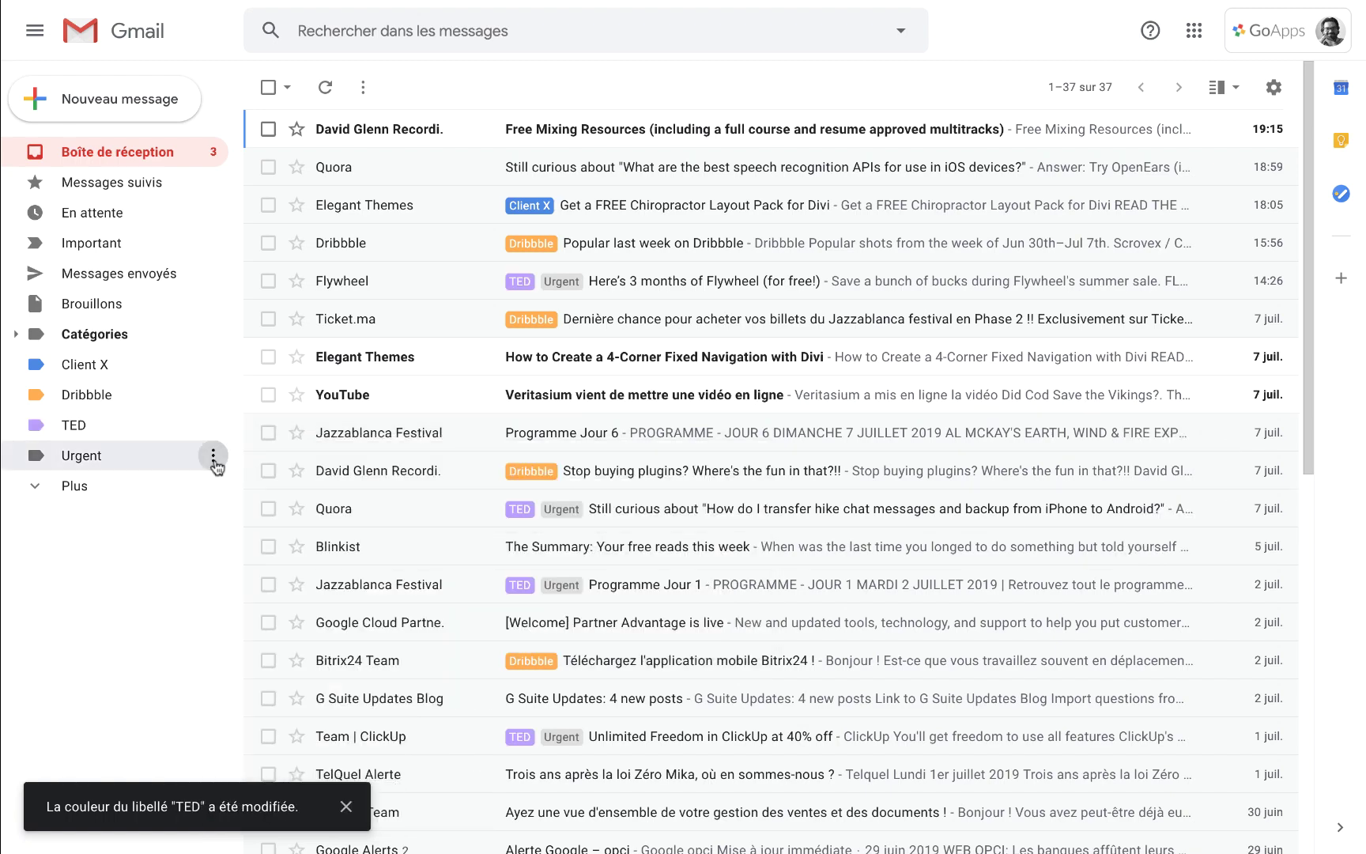
left_click(214, 456)
mouse_move(348, 487)
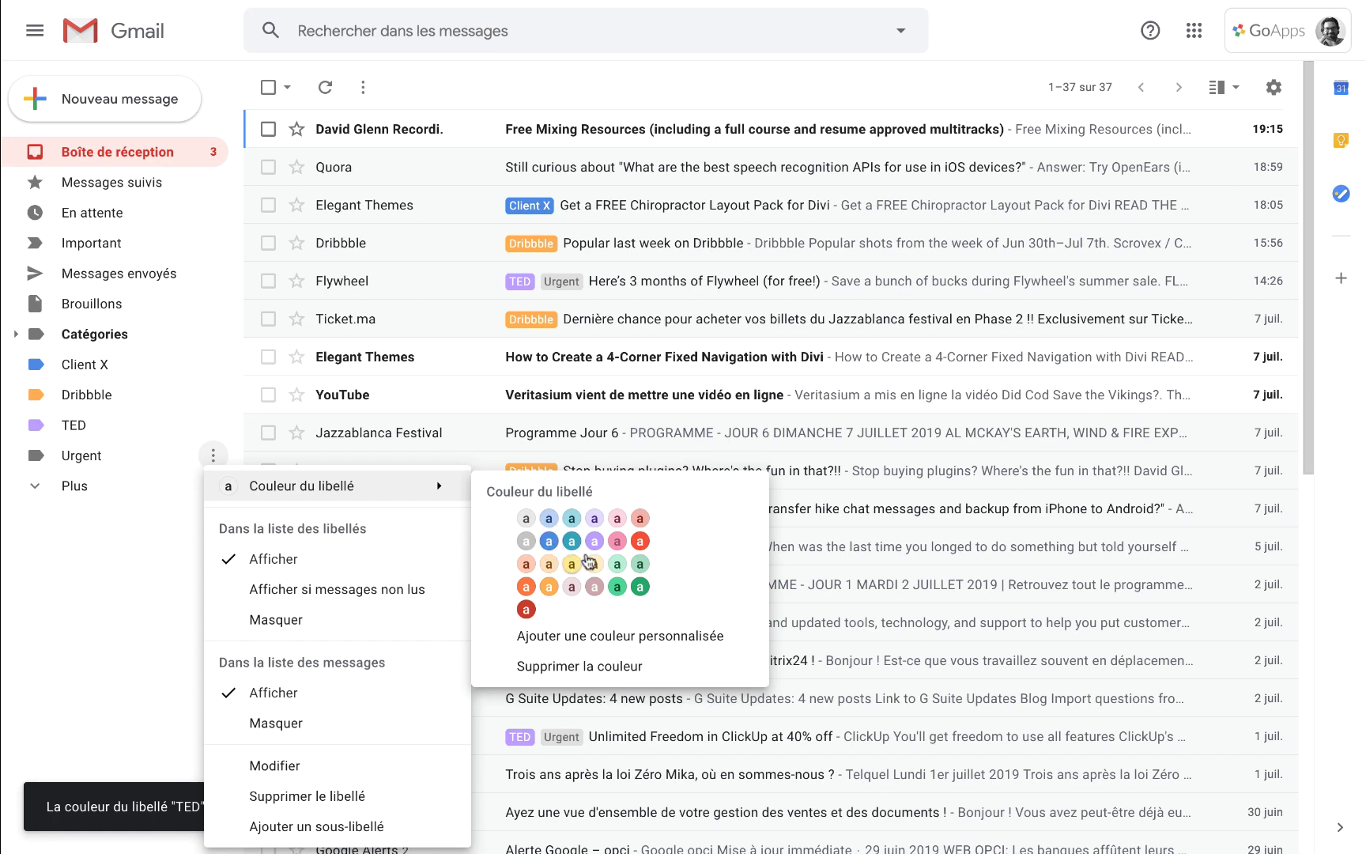
left_click(640, 540)
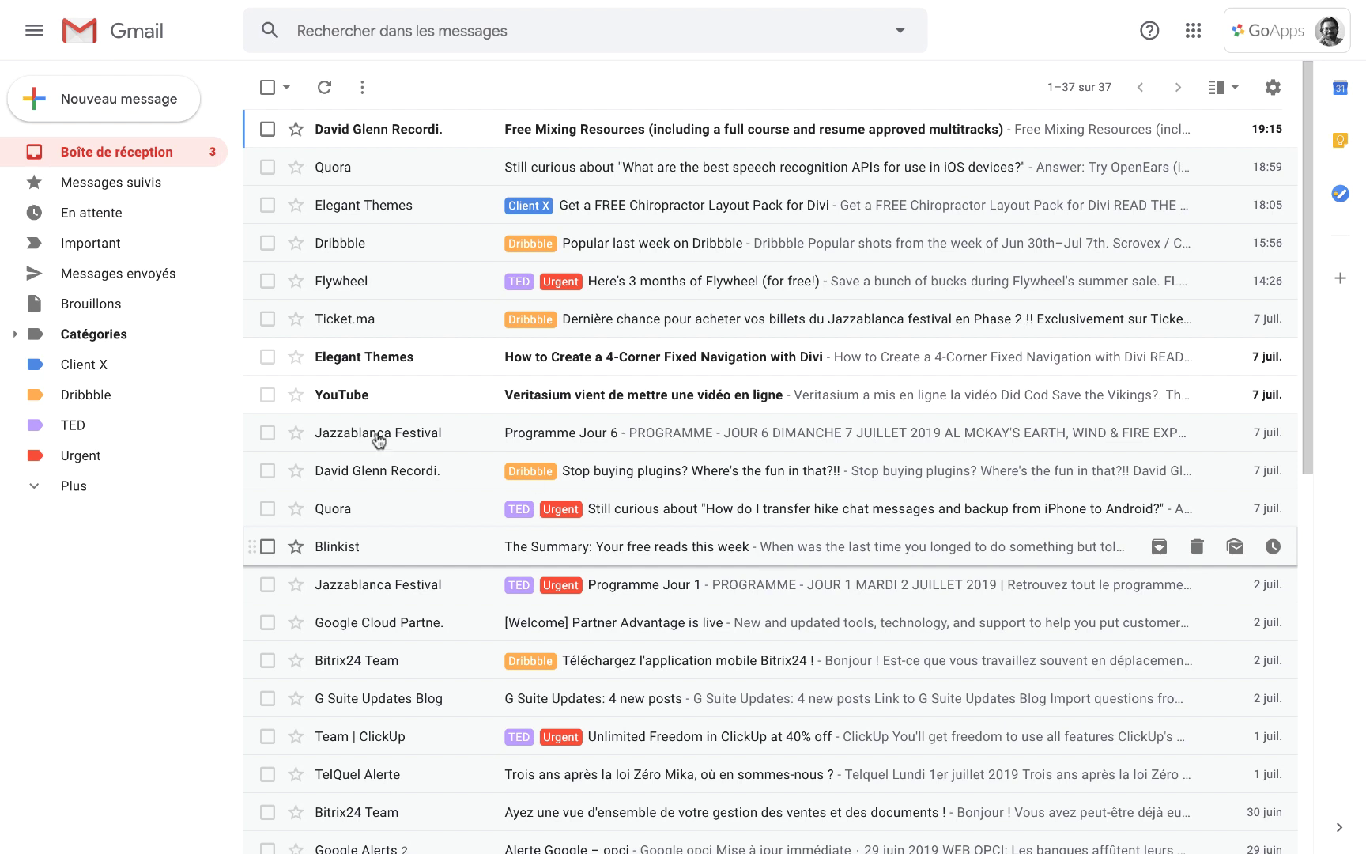
Step: Examine the custom background and text colour choices for the Client X label and leave them without applying any
left_click(212, 365)
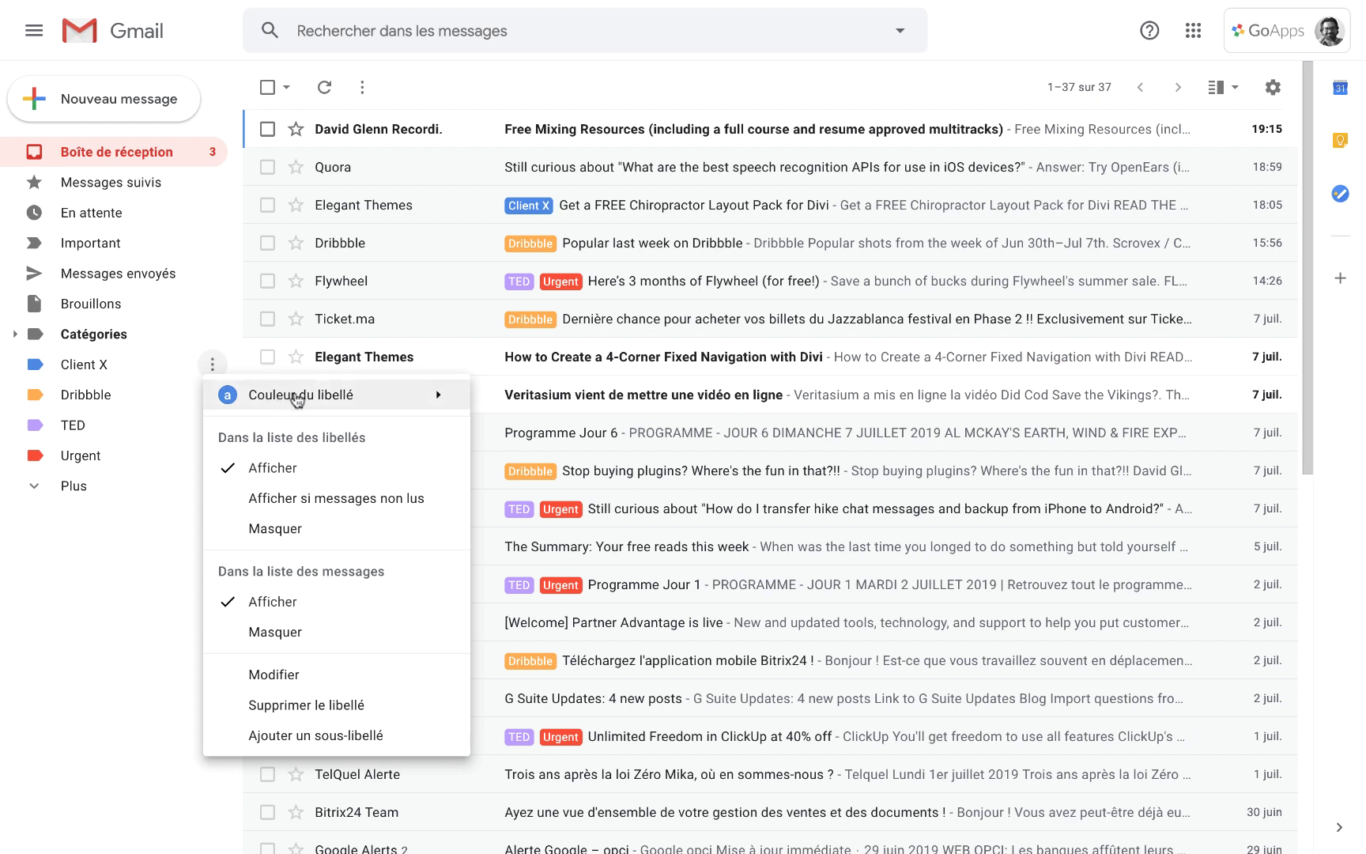
mouse_move(296, 397)
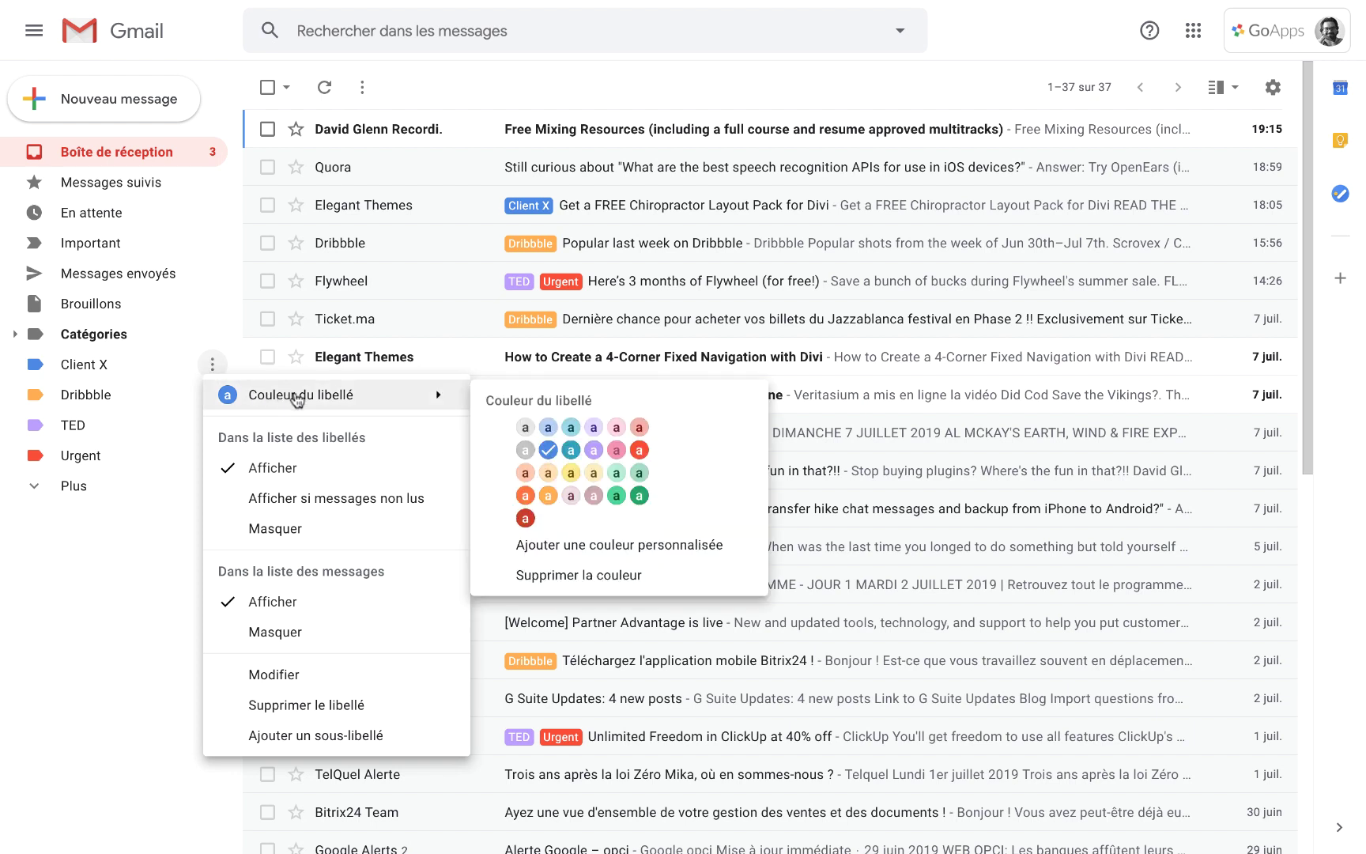
left_click(544, 549)
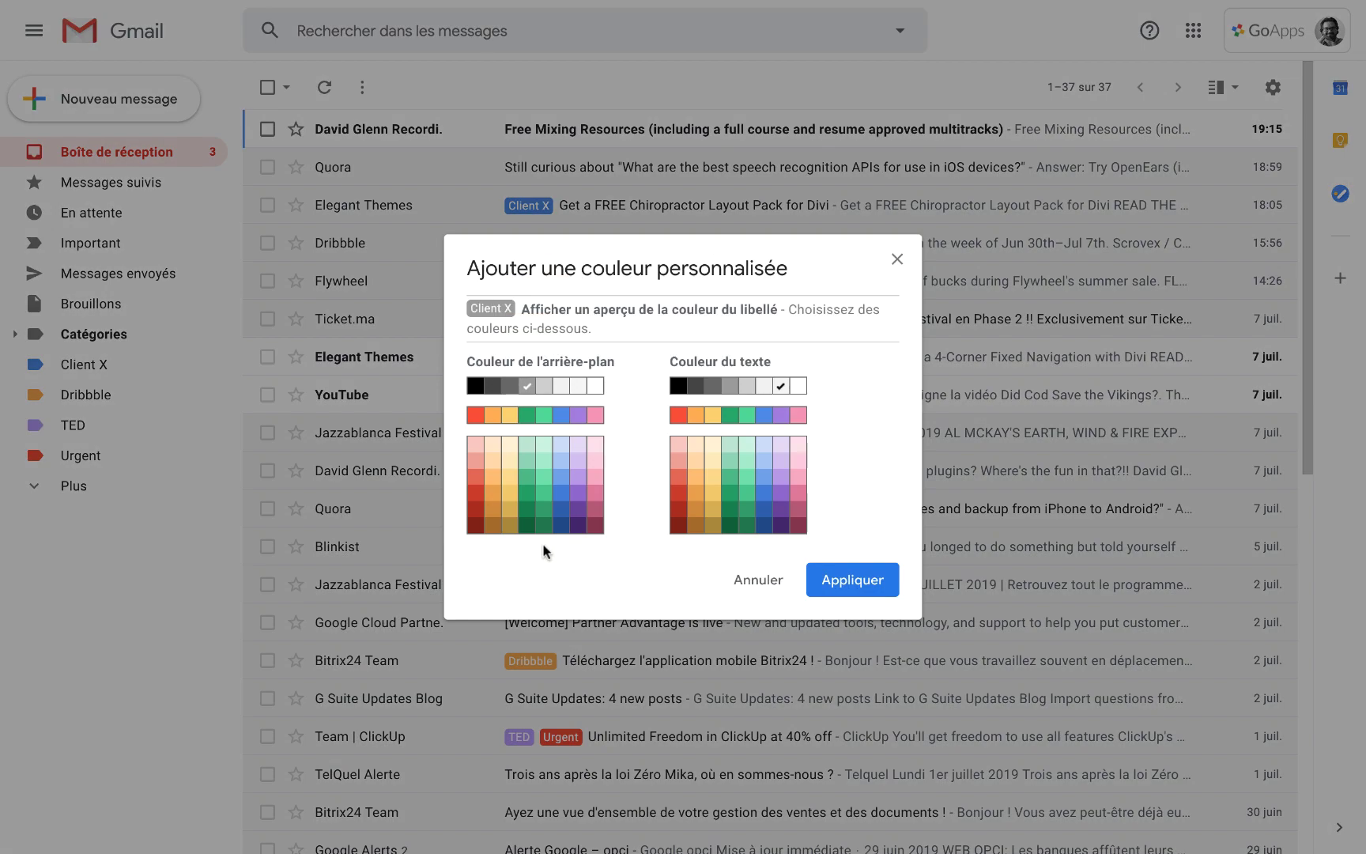
left_click(759, 582)
Step: Set Client X to show in the label list only with unread messages, and mark the "Get a FREE Chiropractor Layout Pack for Divi" message as unread
left_click(212, 364)
mouse_move(324, 402)
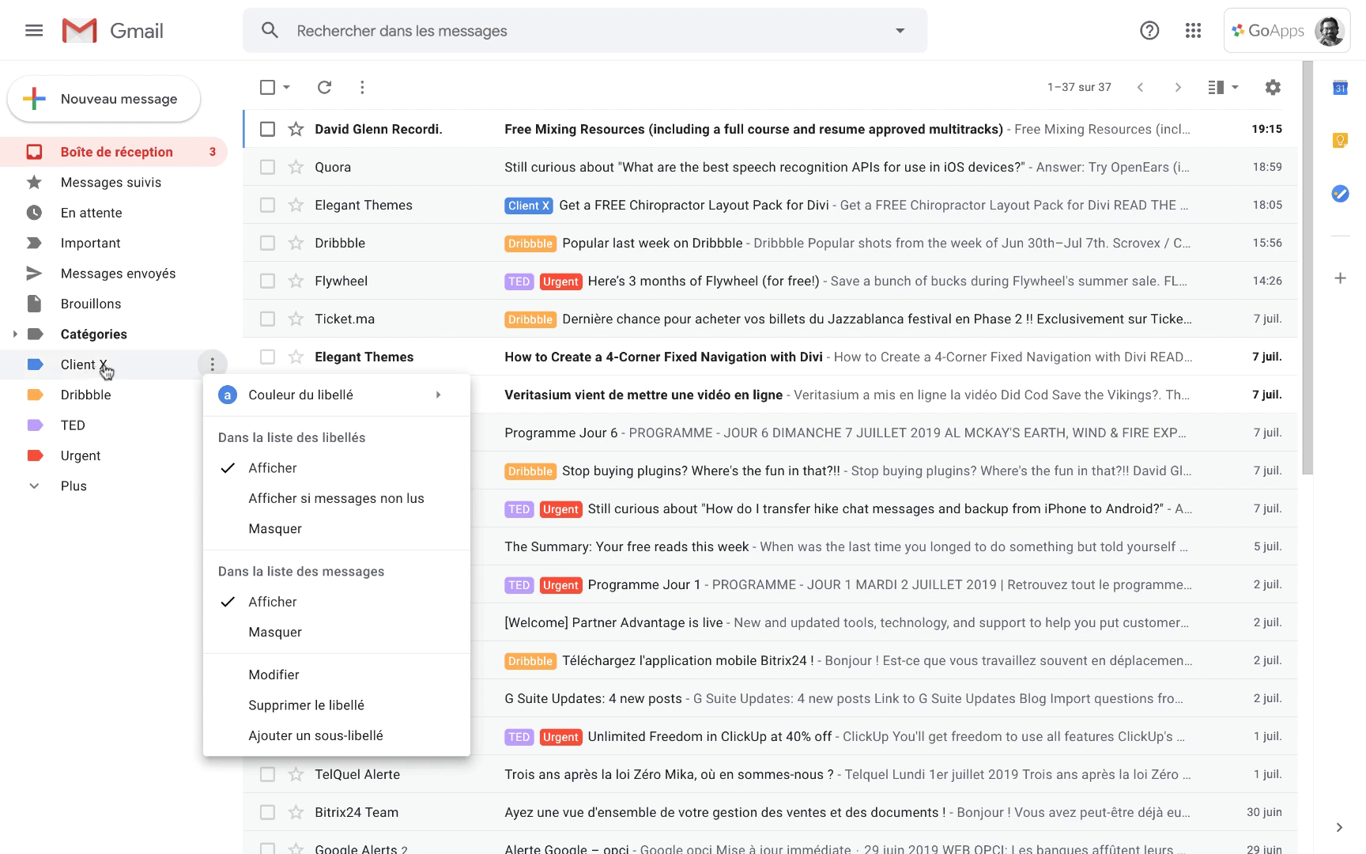
left_click(324, 500)
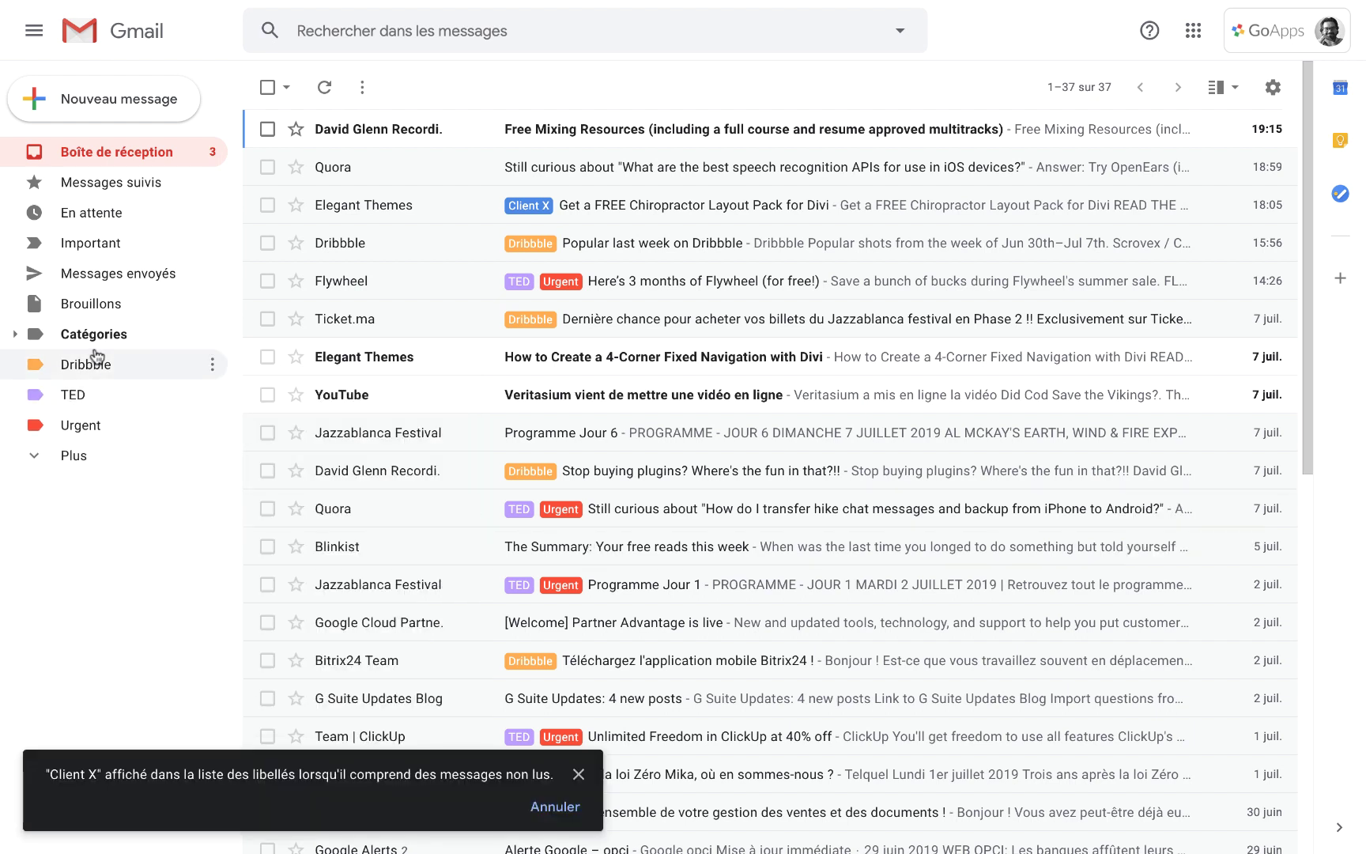
left_click(267, 206)
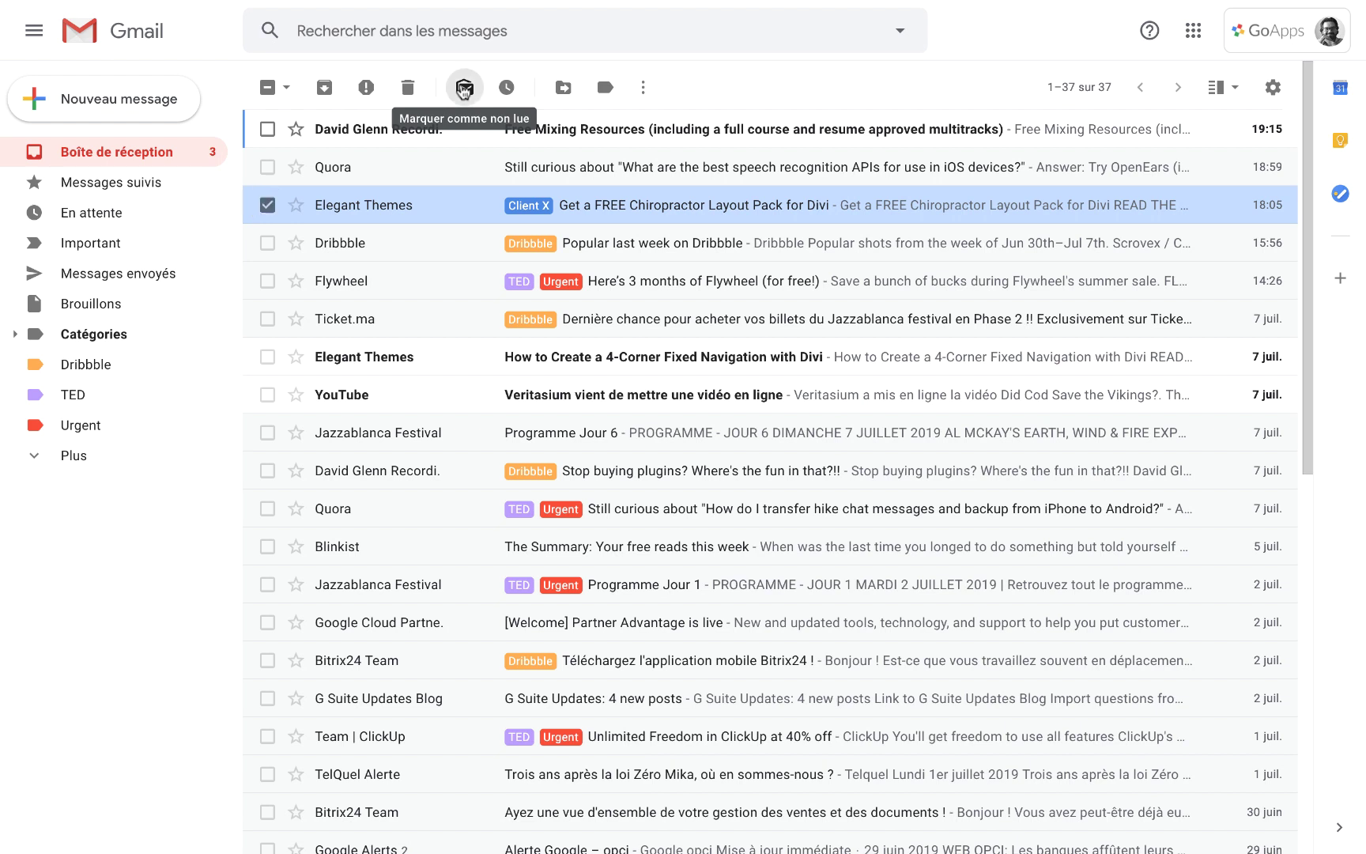
left_click(465, 89)
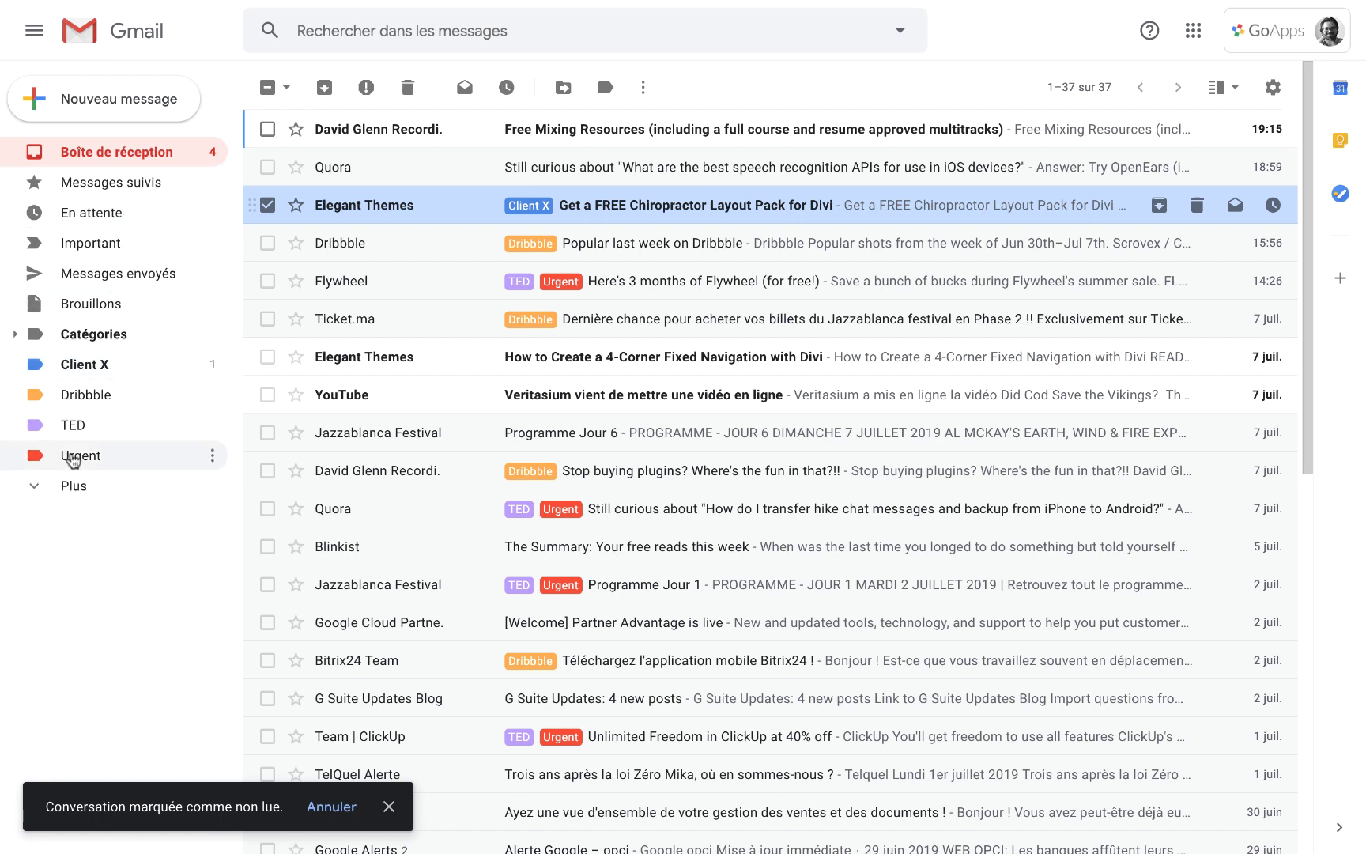
Step: Expand the full label list and hide the Client X label from the main label list
left_click(70, 484)
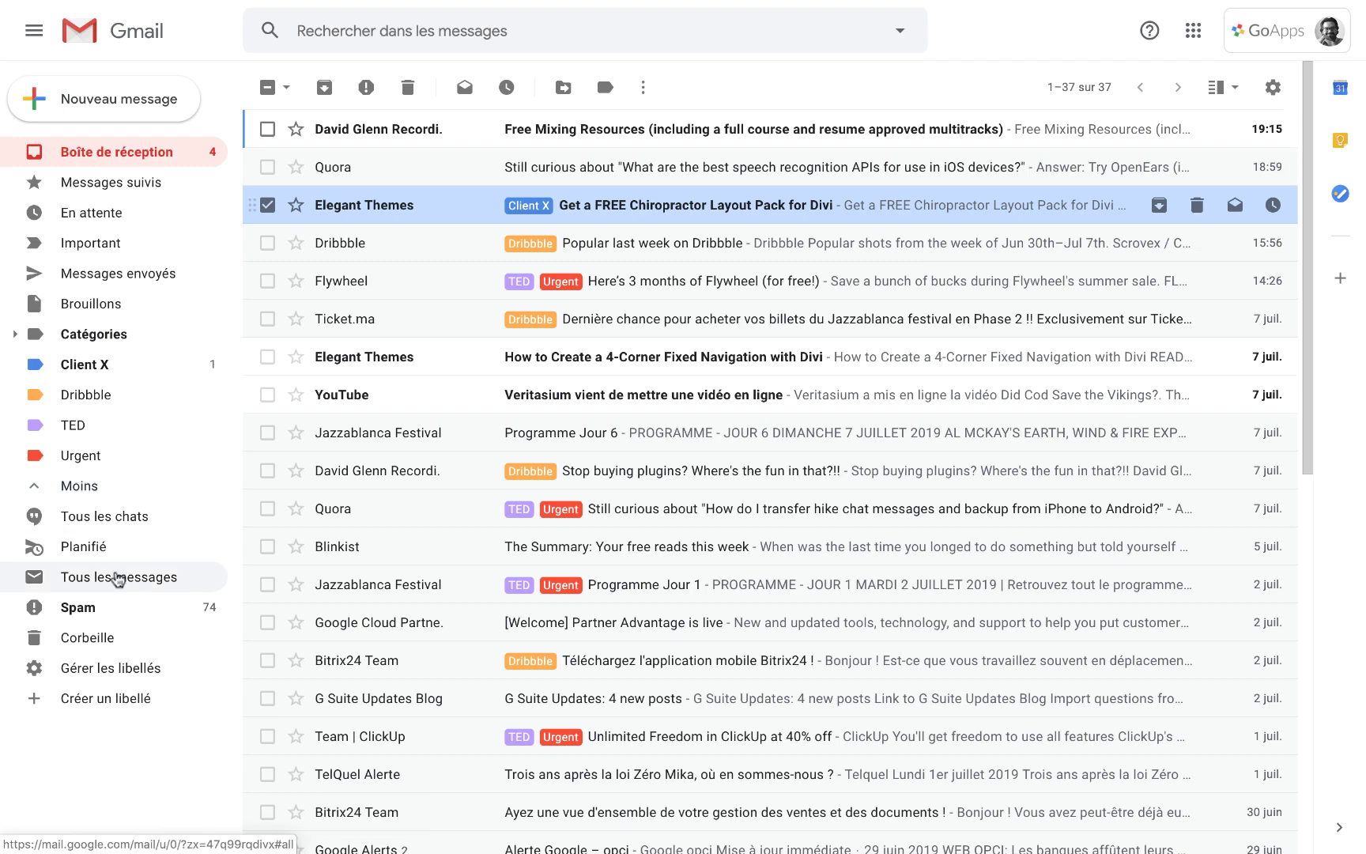
left_click(212, 365)
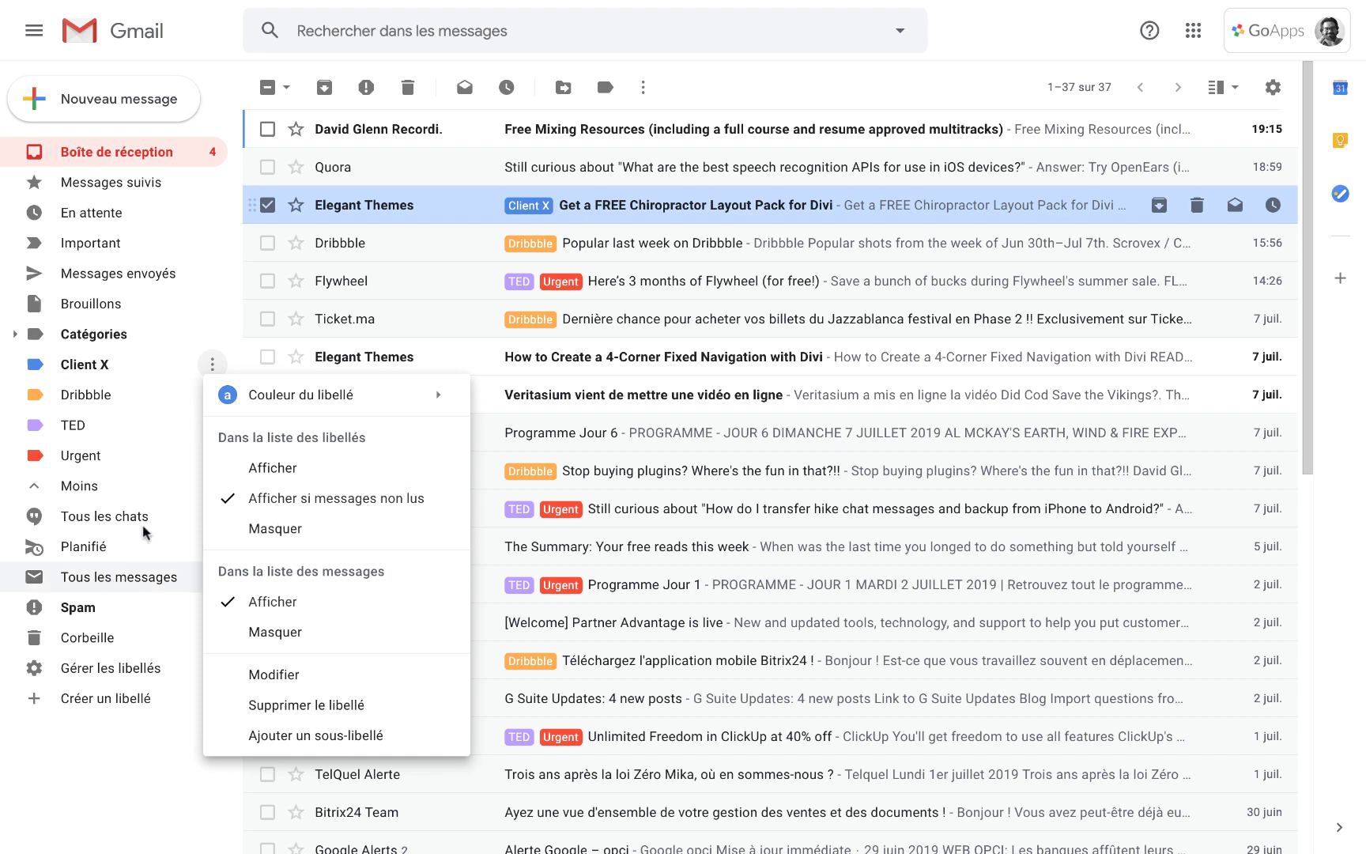
left_click(272, 529)
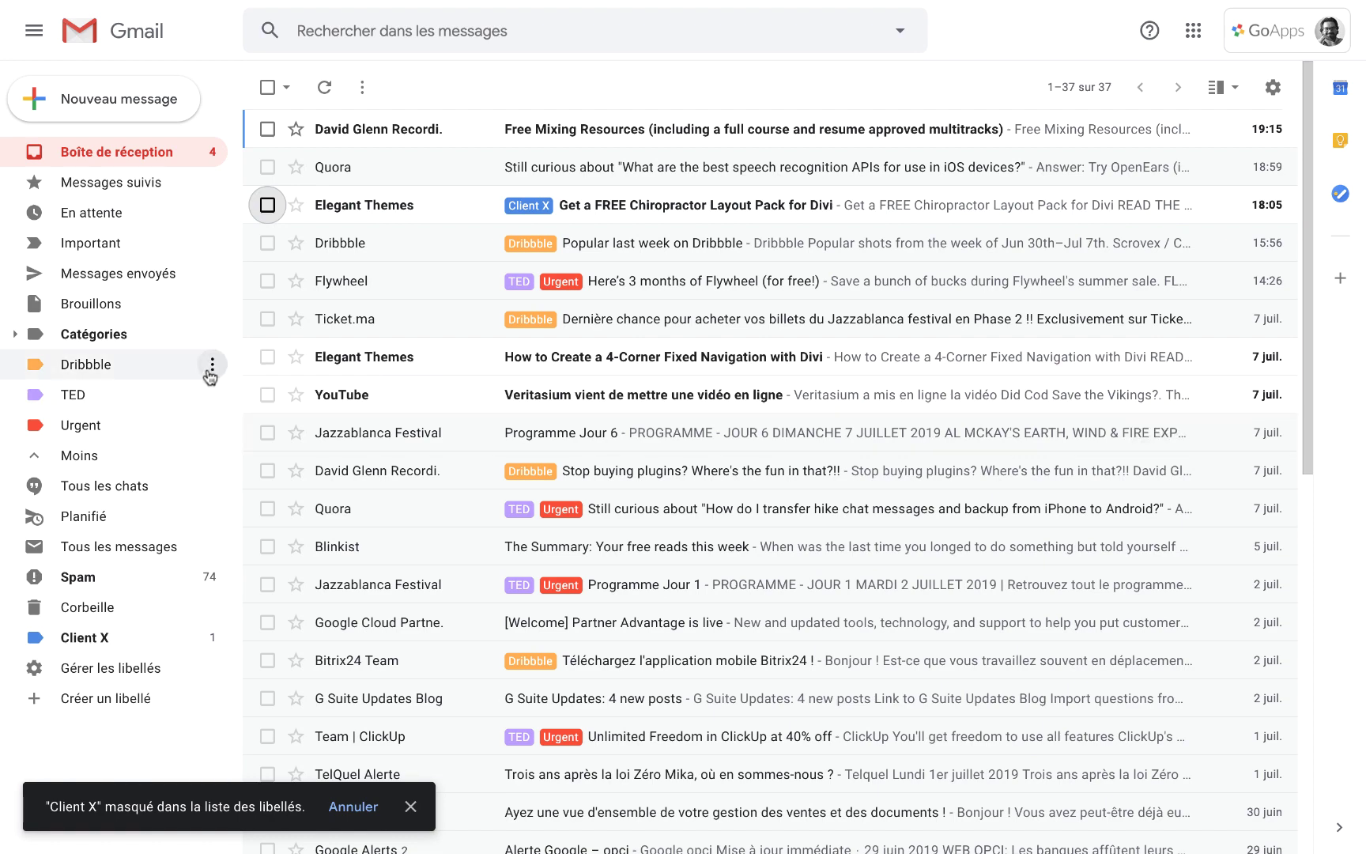
Step: Hide the Dribbble label in the message list and show it there again
left_click(212, 365)
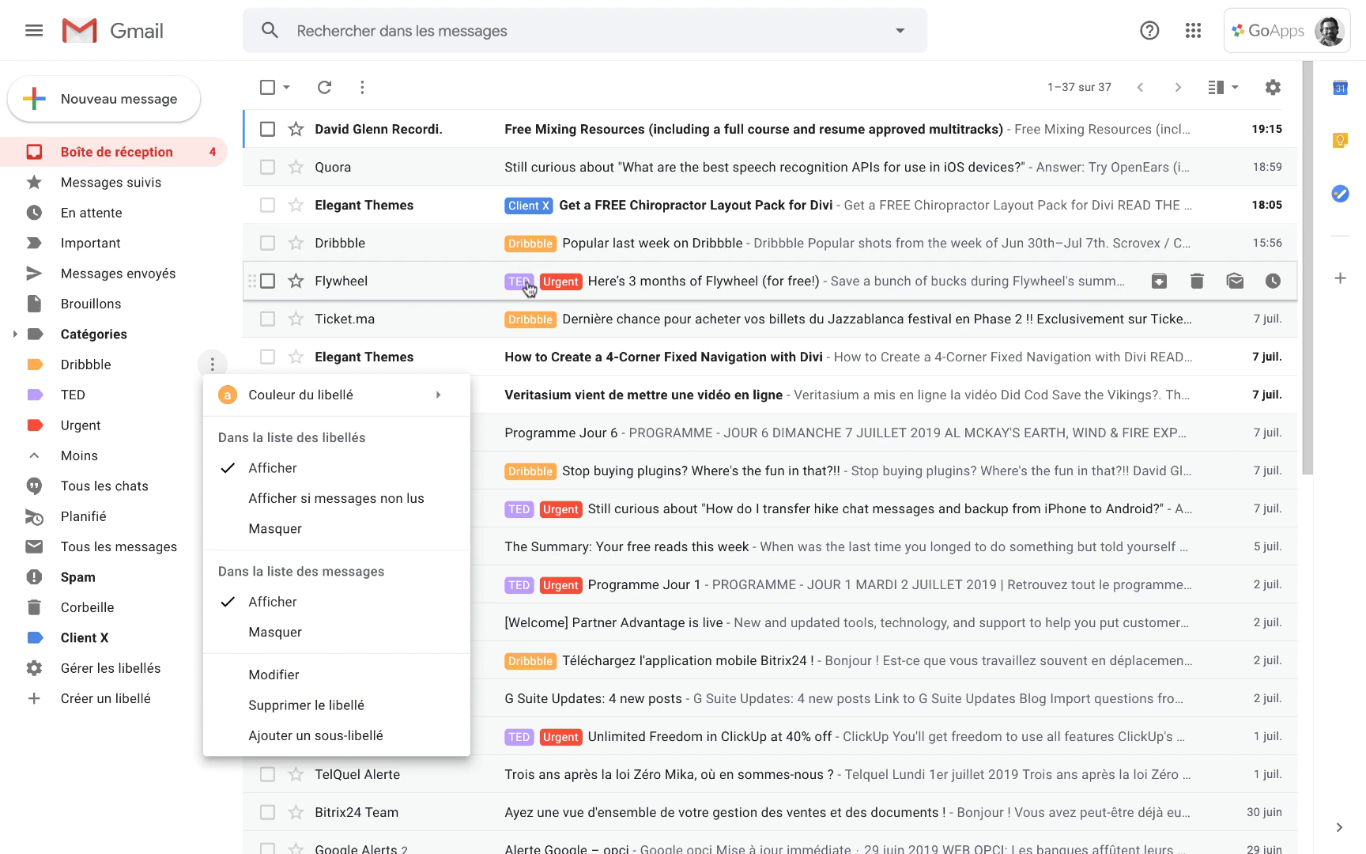
left_click(303, 640)
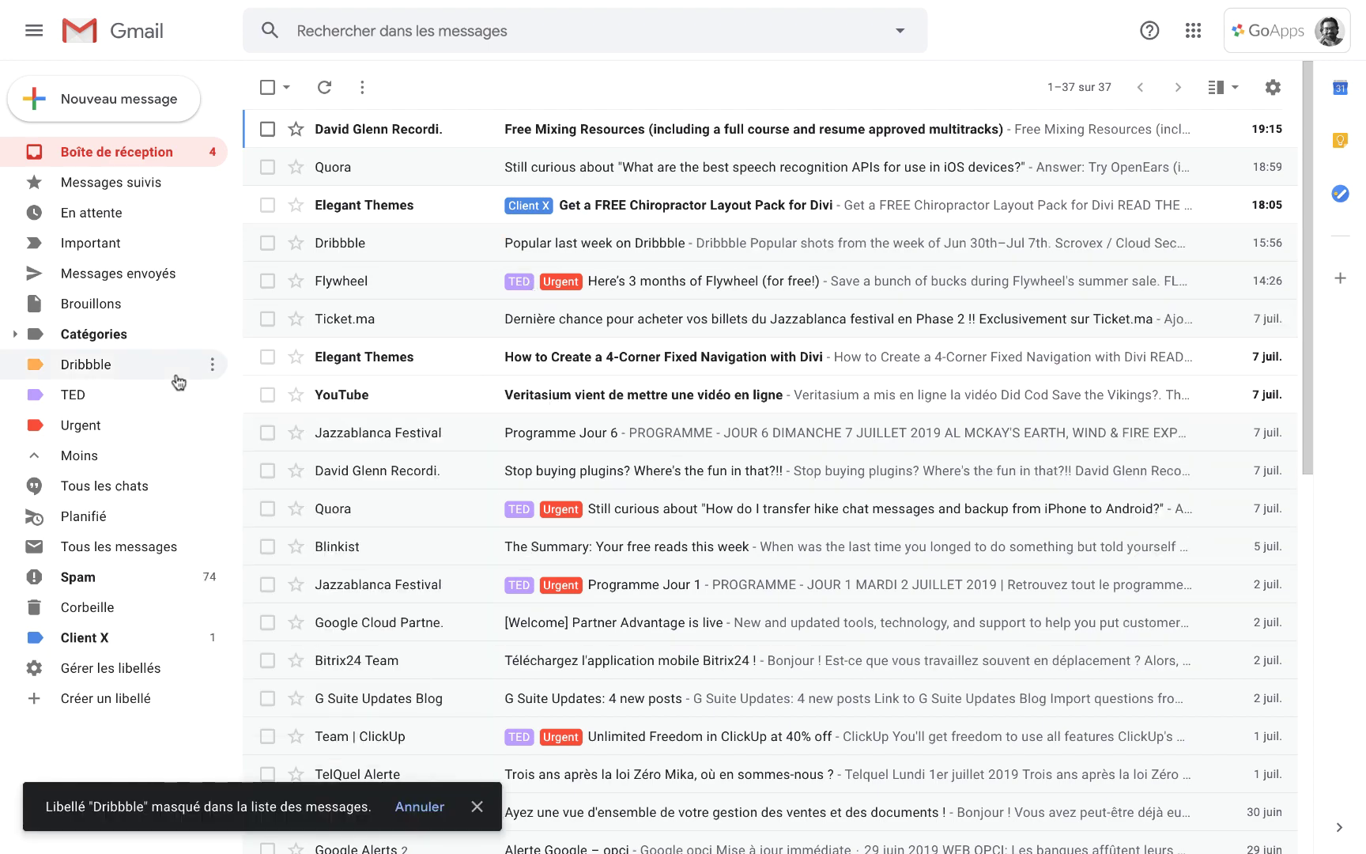
left_click(212, 364)
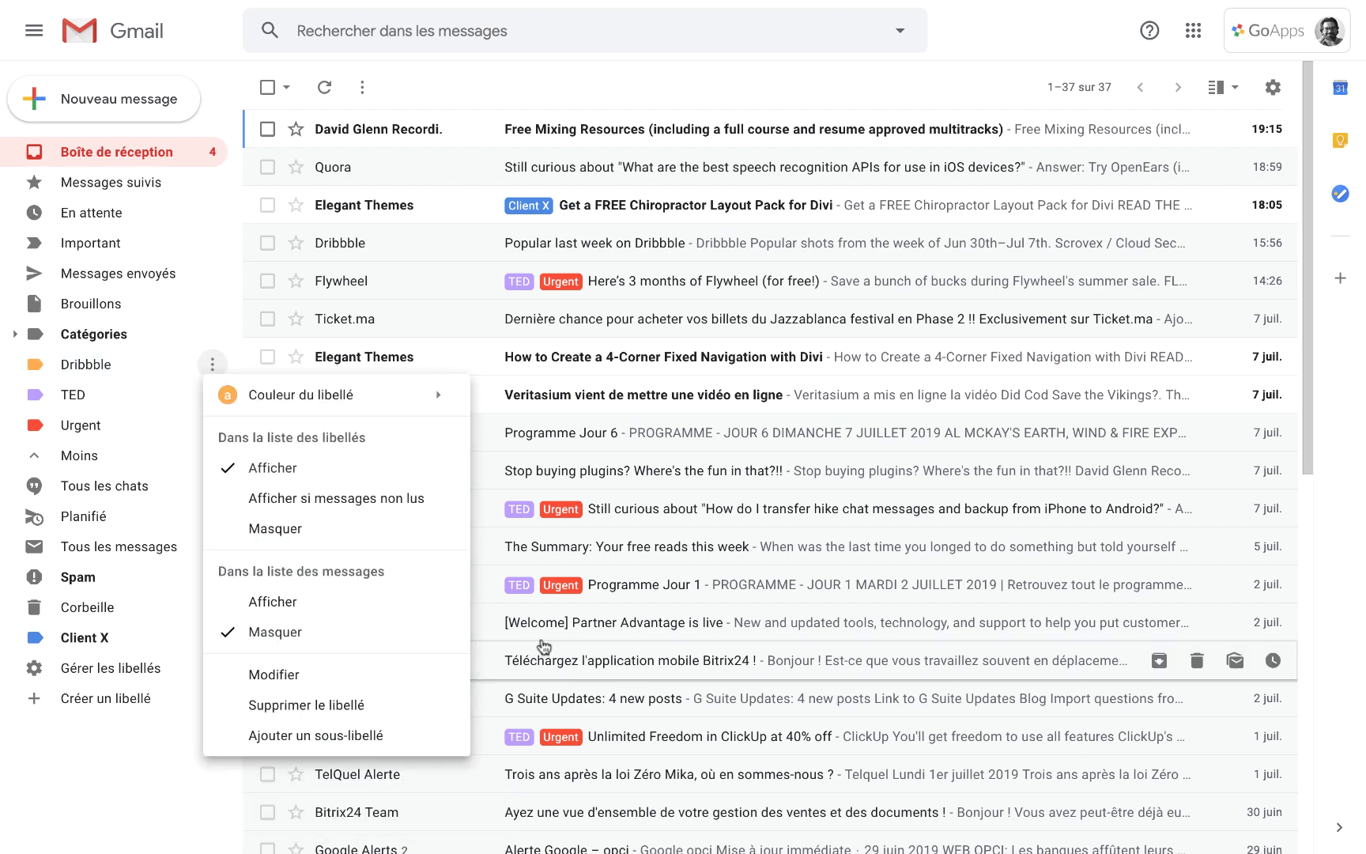
left_click(340, 608)
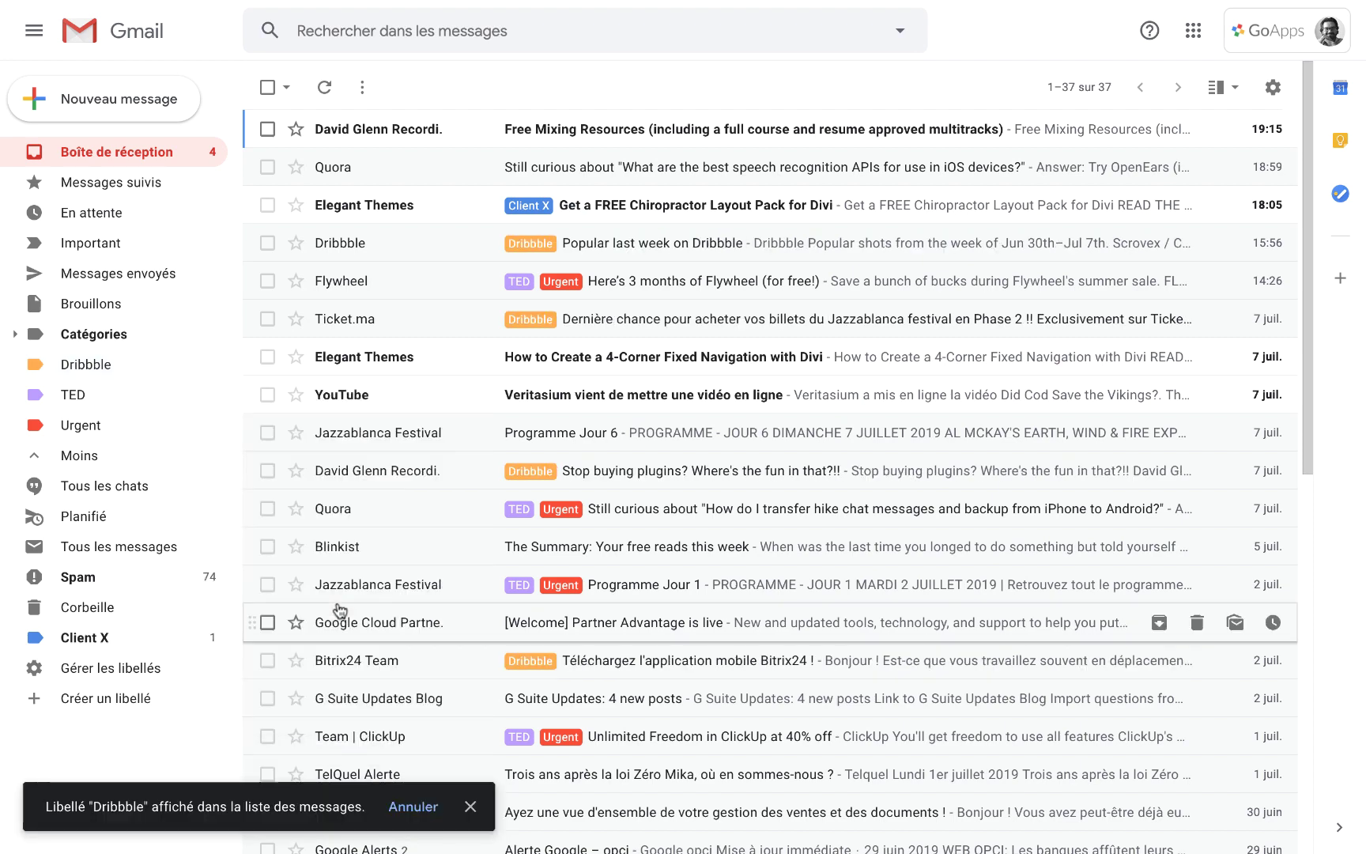
Step: Examine the name and nesting options for editing the Dribbble label, and leave without saving
left_click(212, 364)
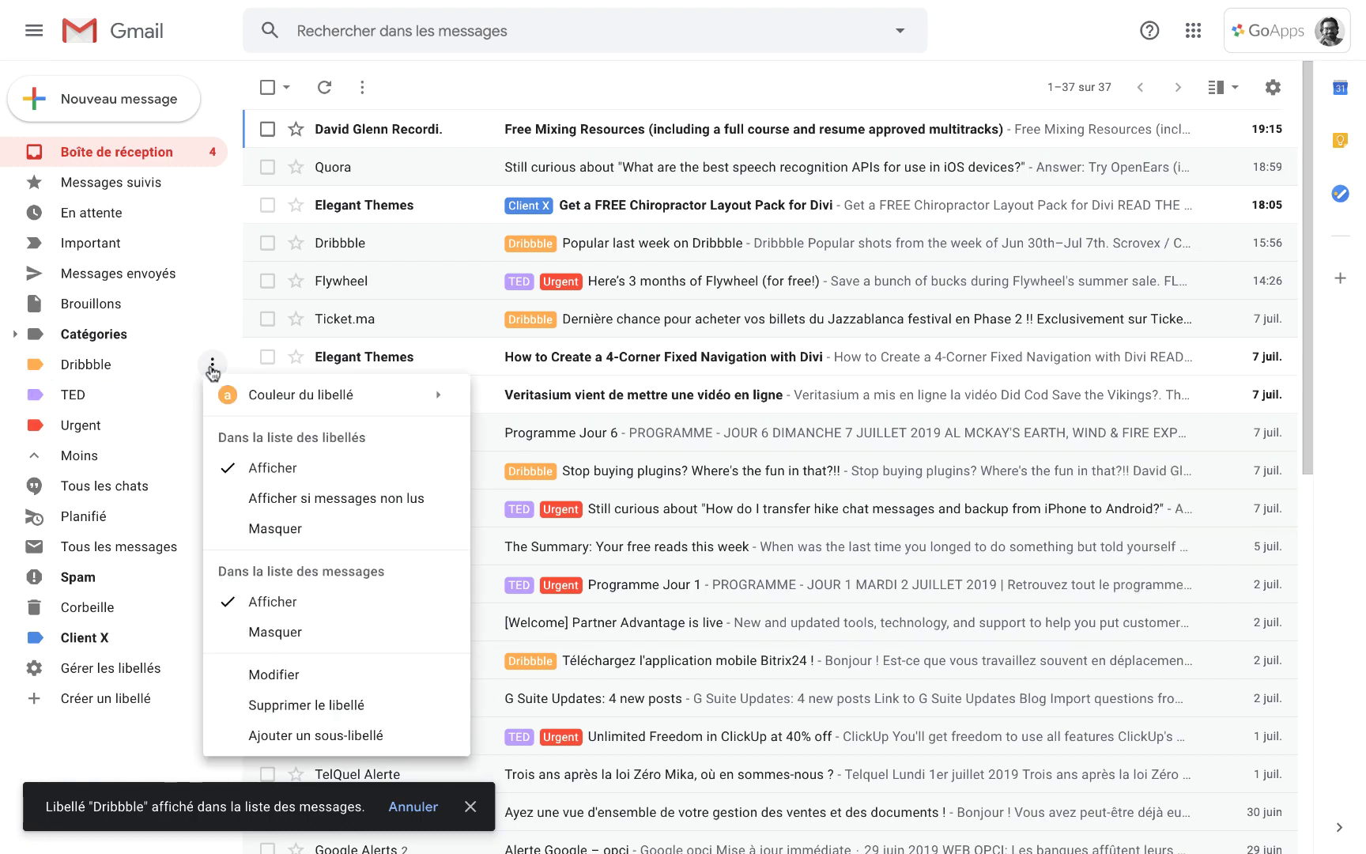
left_click(298, 676)
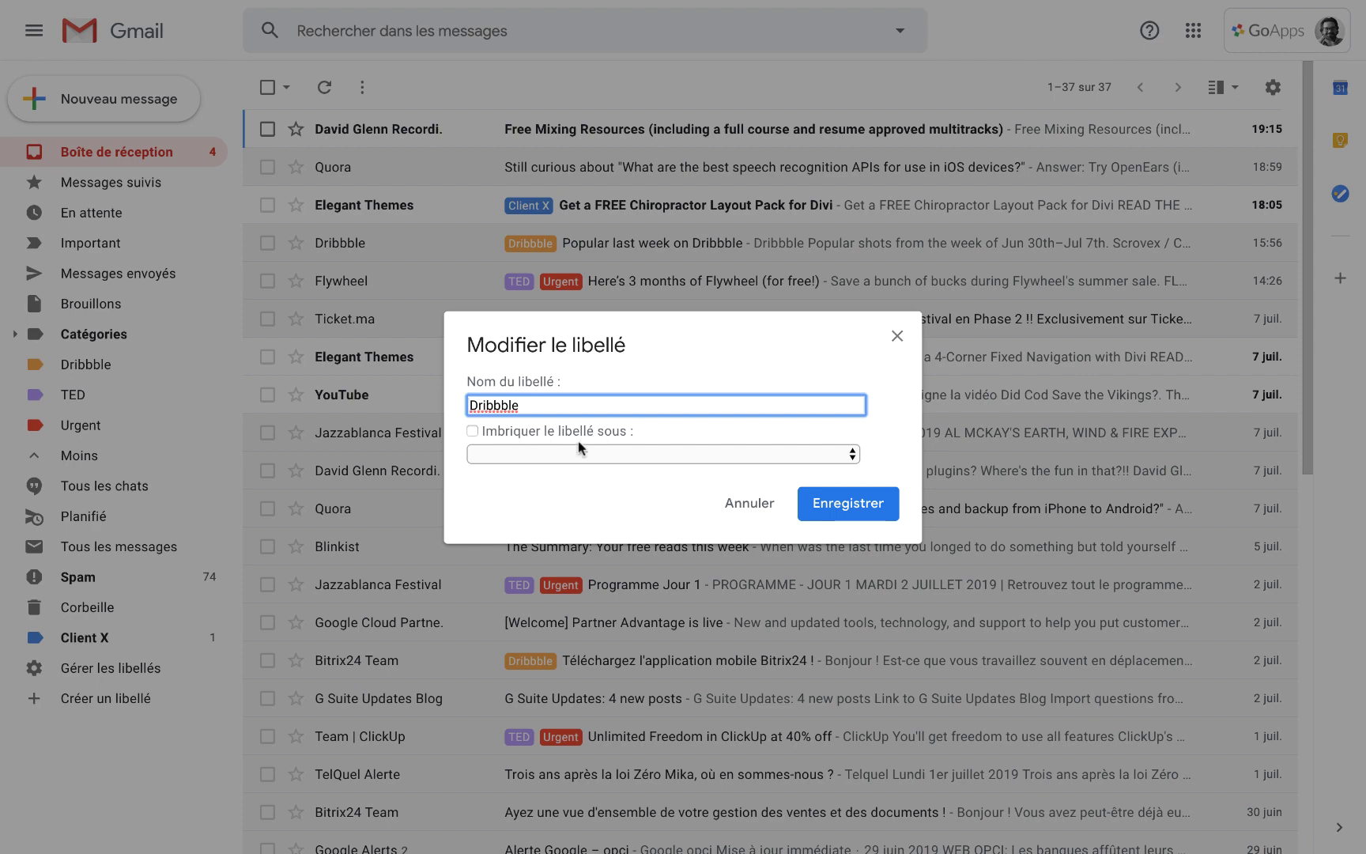
left_click(747, 506)
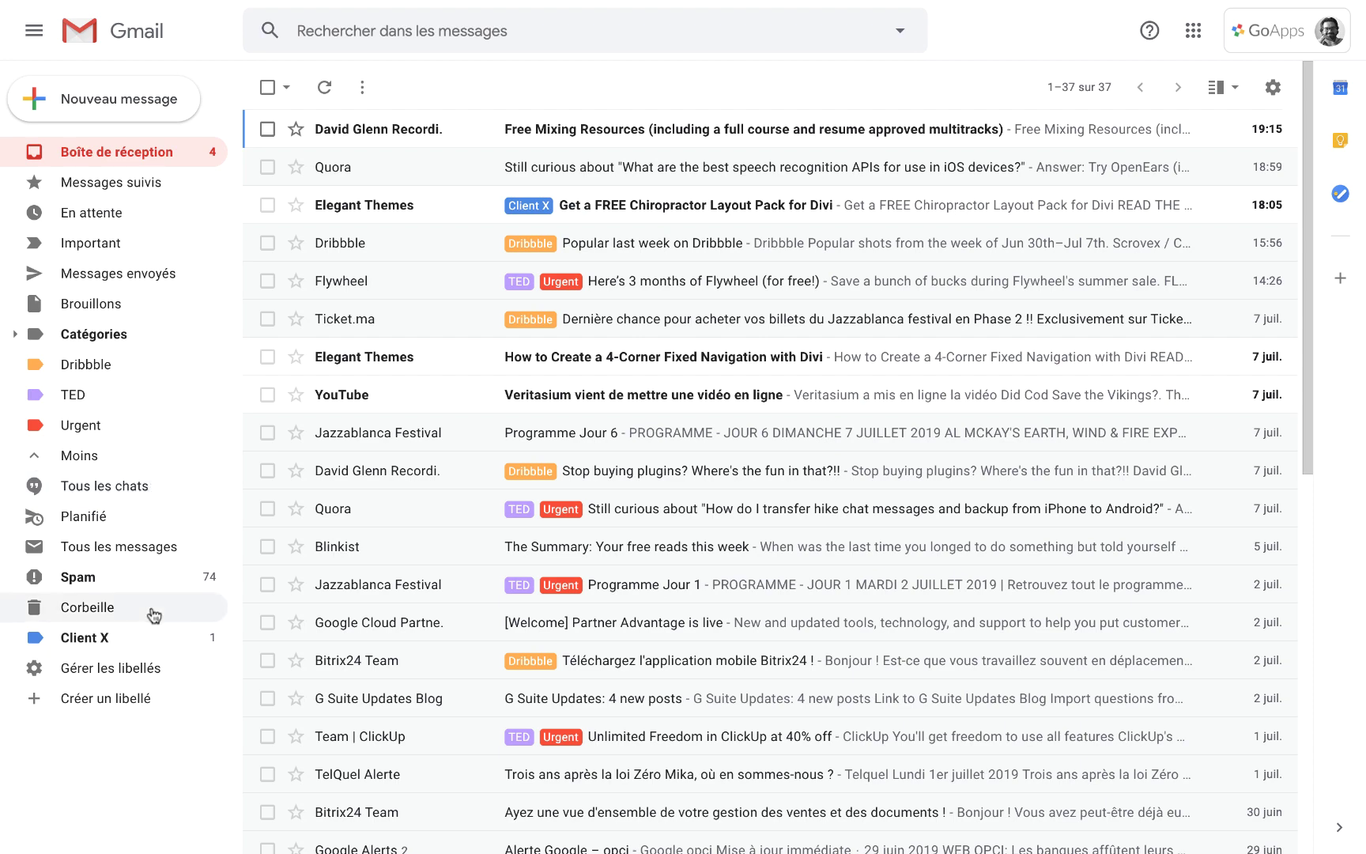
Step: Create a new top-level label named Clients
left_click(124, 699)
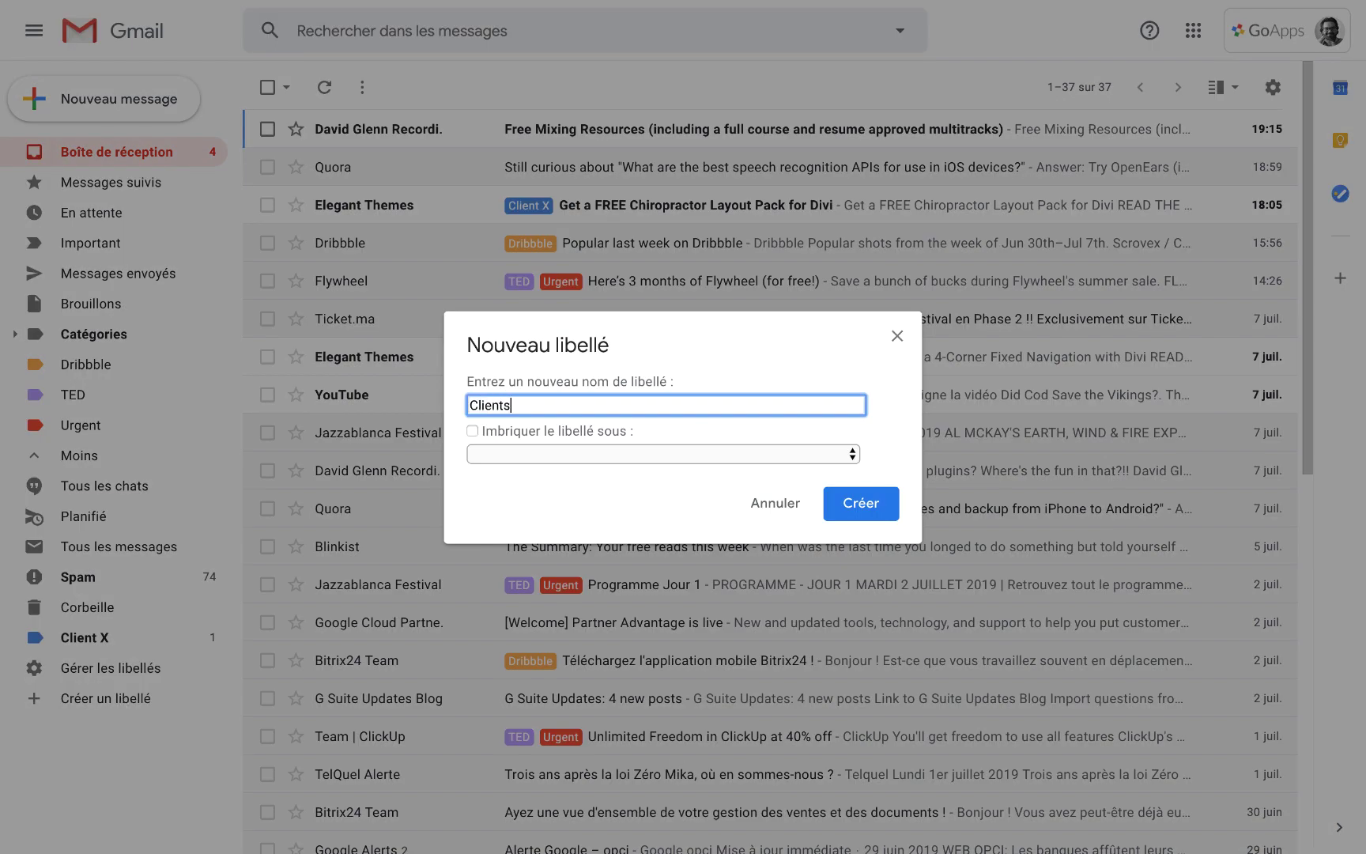
type("Clients")
left_click(861, 510)
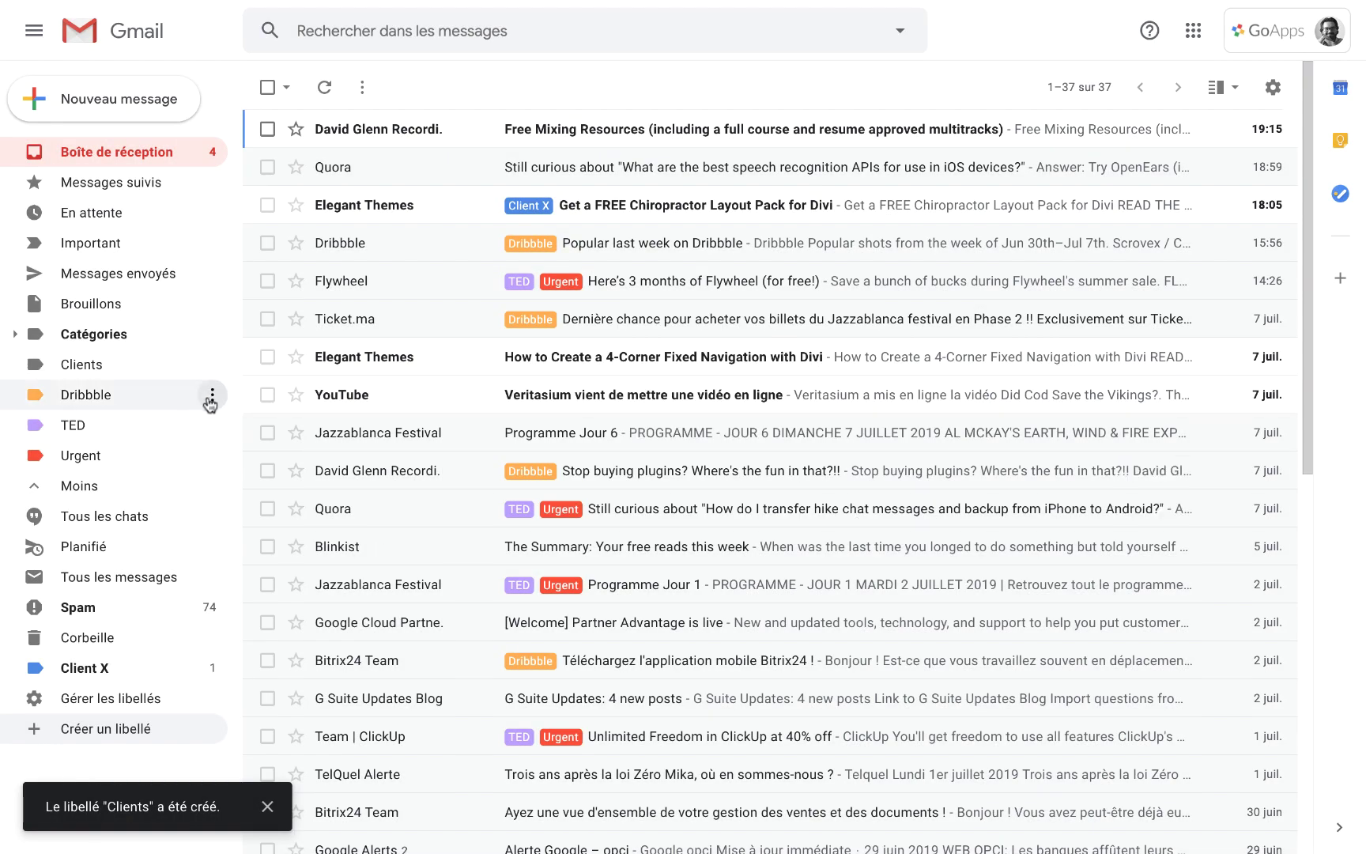
Step: Nest the Dribbble label under Clients, then collapse and re-expand the Clients group
left_click(211, 400)
left_click(284, 704)
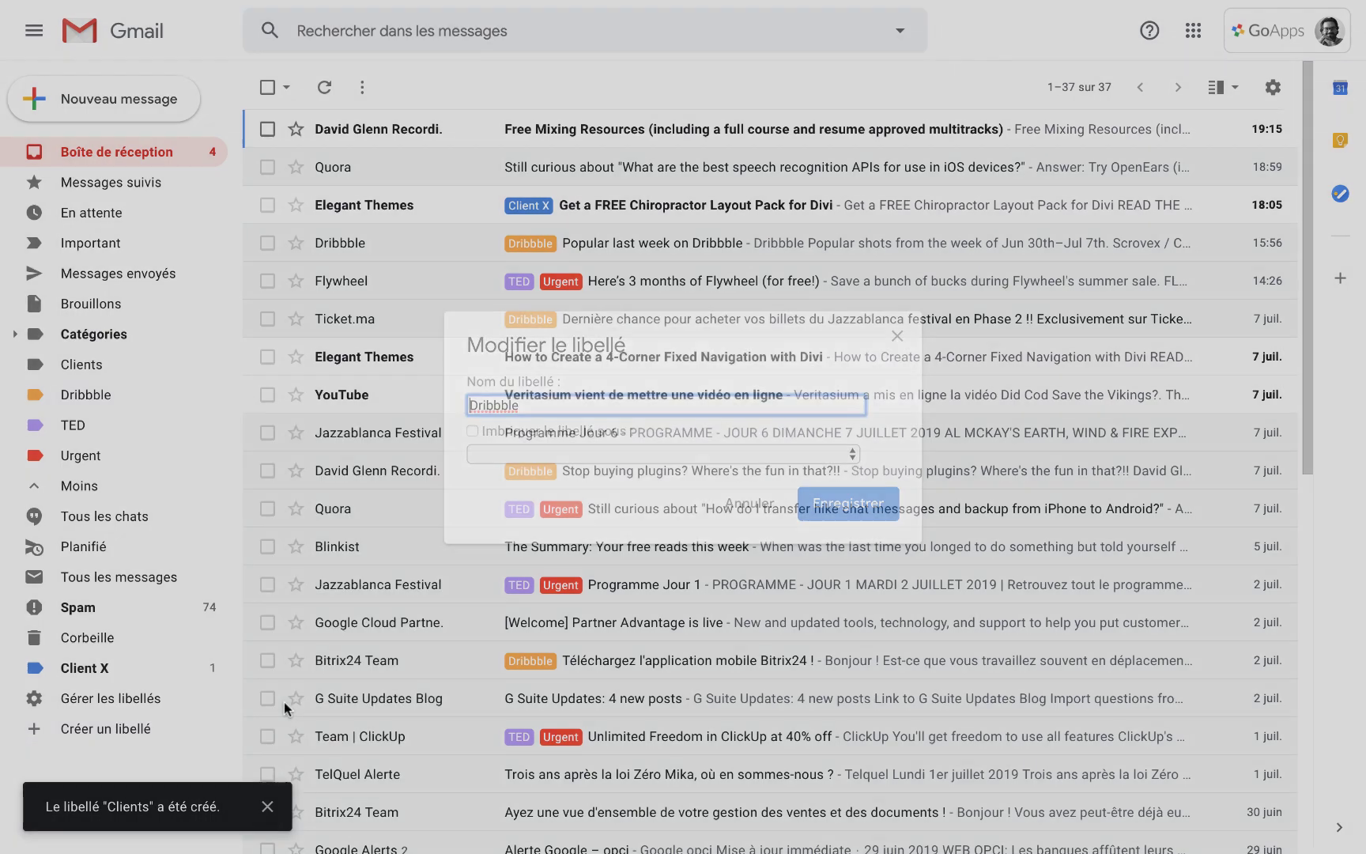
left_click(545, 454)
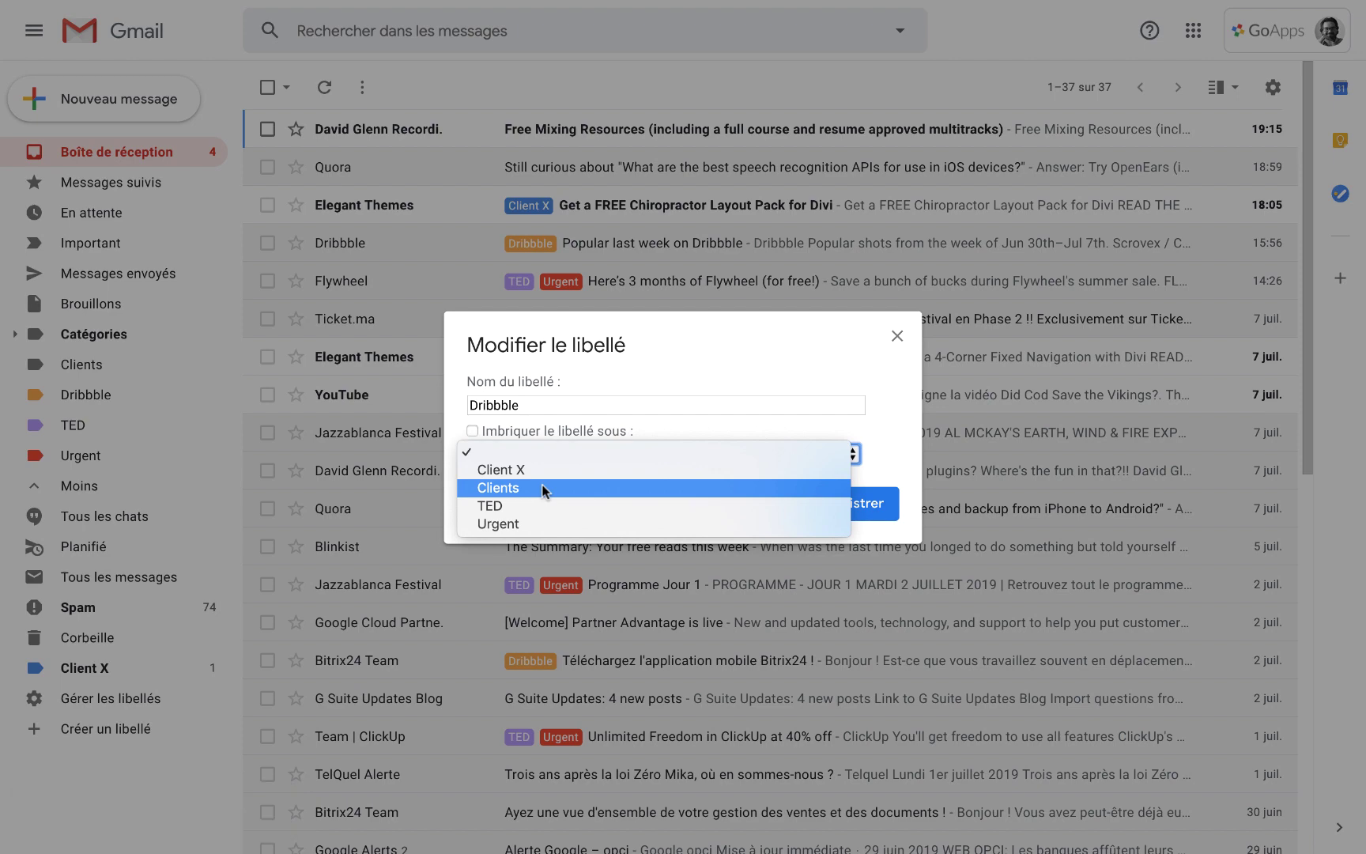
left_click(543, 489)
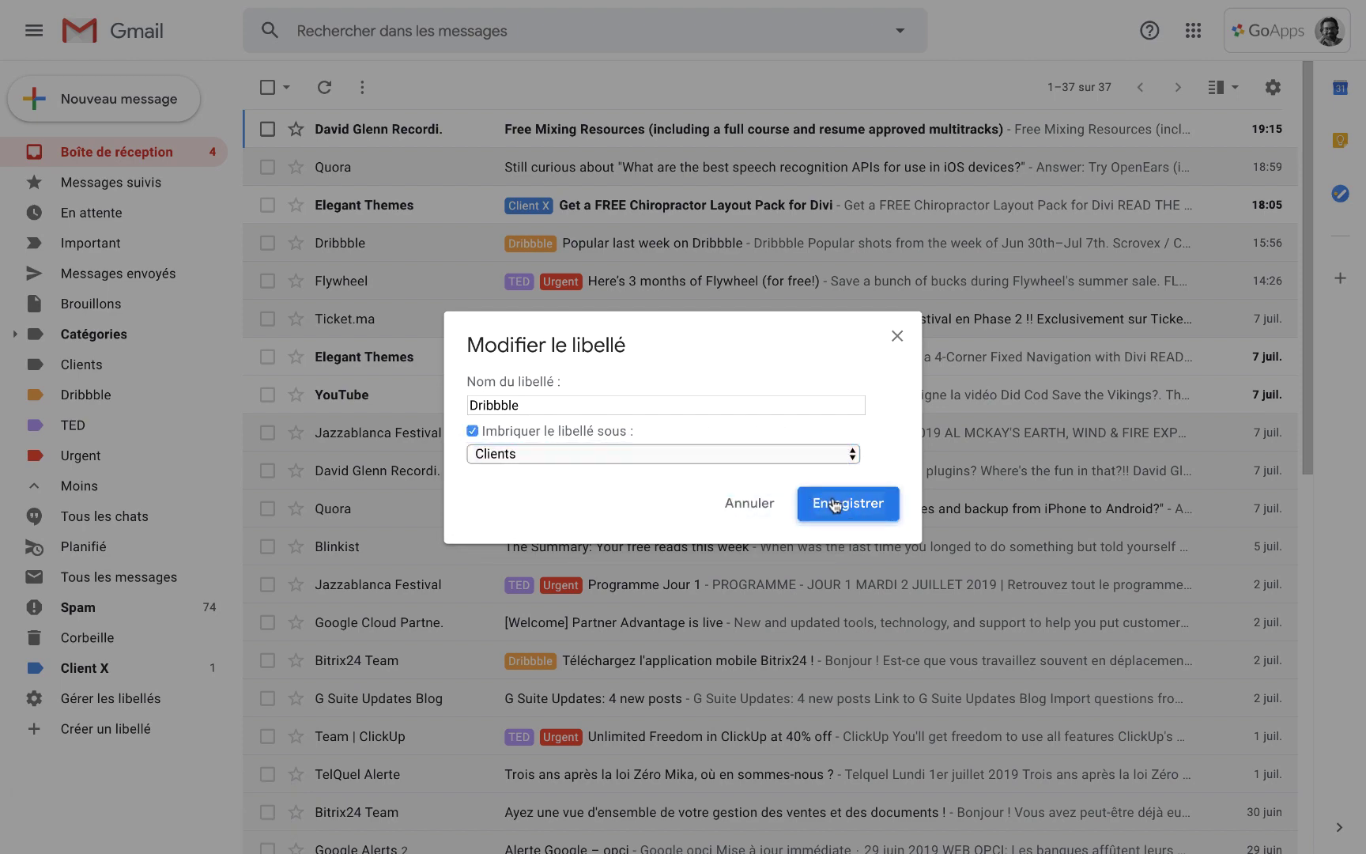
left_click(837, 503)
left_click(15, 366)
left_click(15, 366)
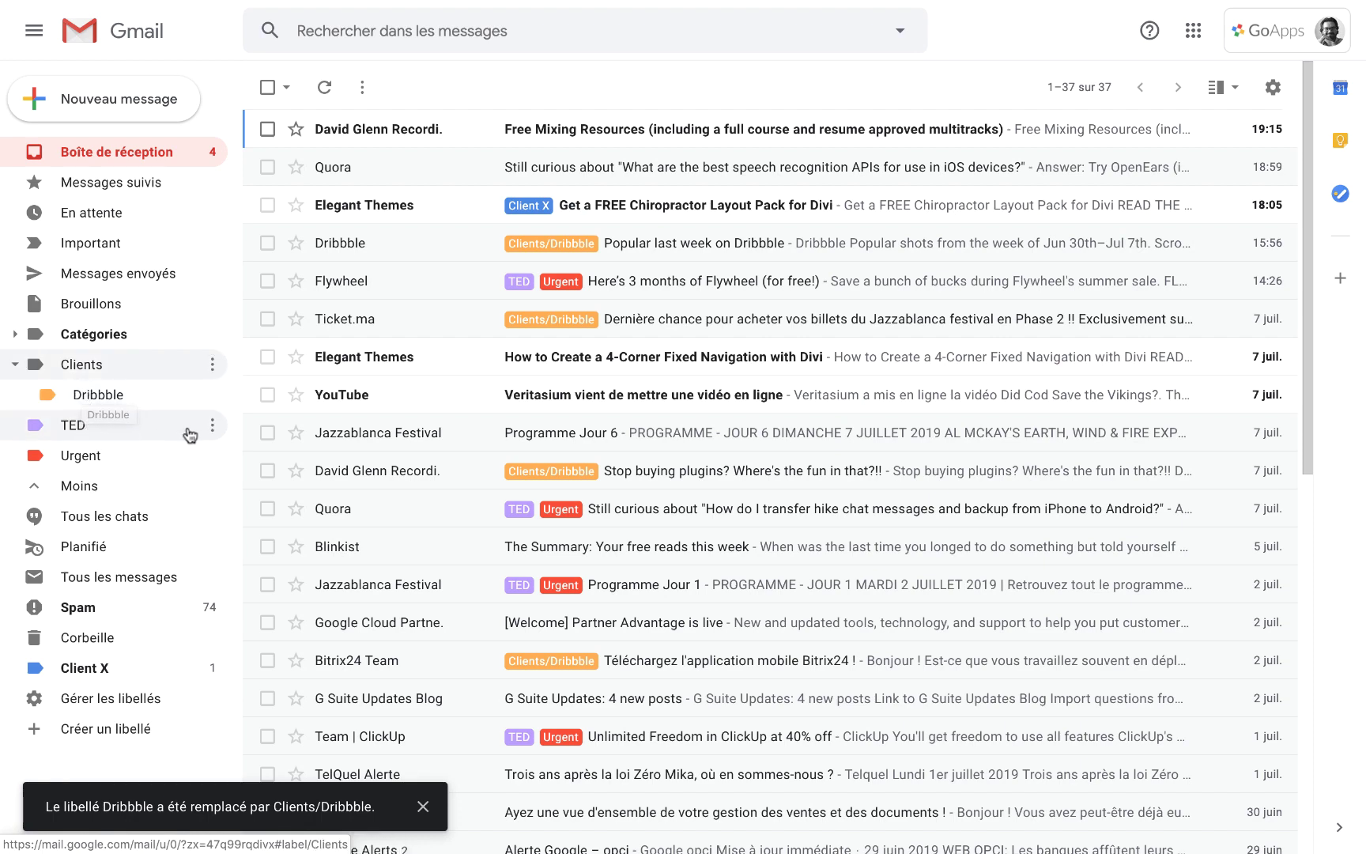
Step: Nest the TED label under Clients and collapse the Clients group
left_click(212, 425)
left_click(316, 734)
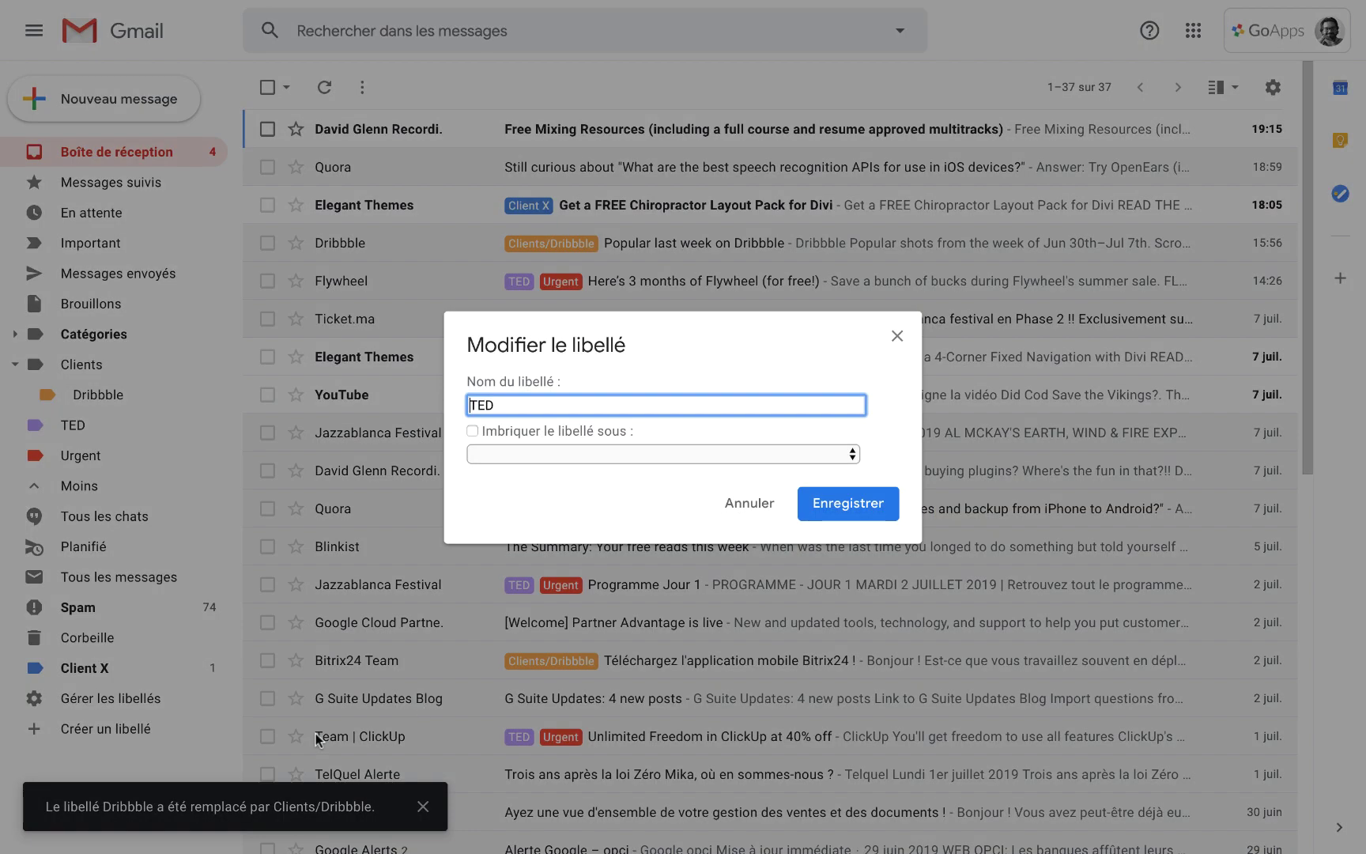
left_click(525, 435)
left_click(567, 452)
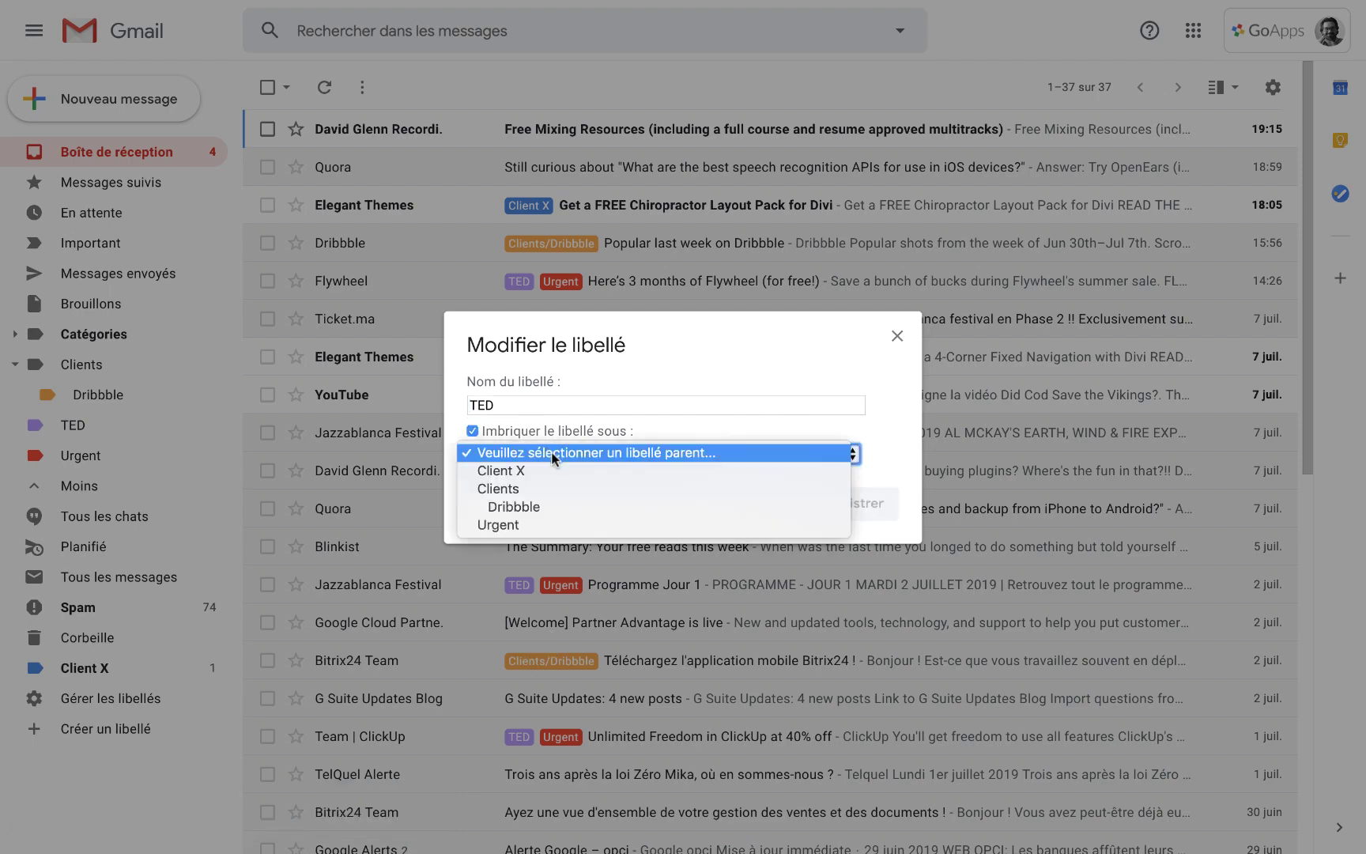
left_click(544, 490)
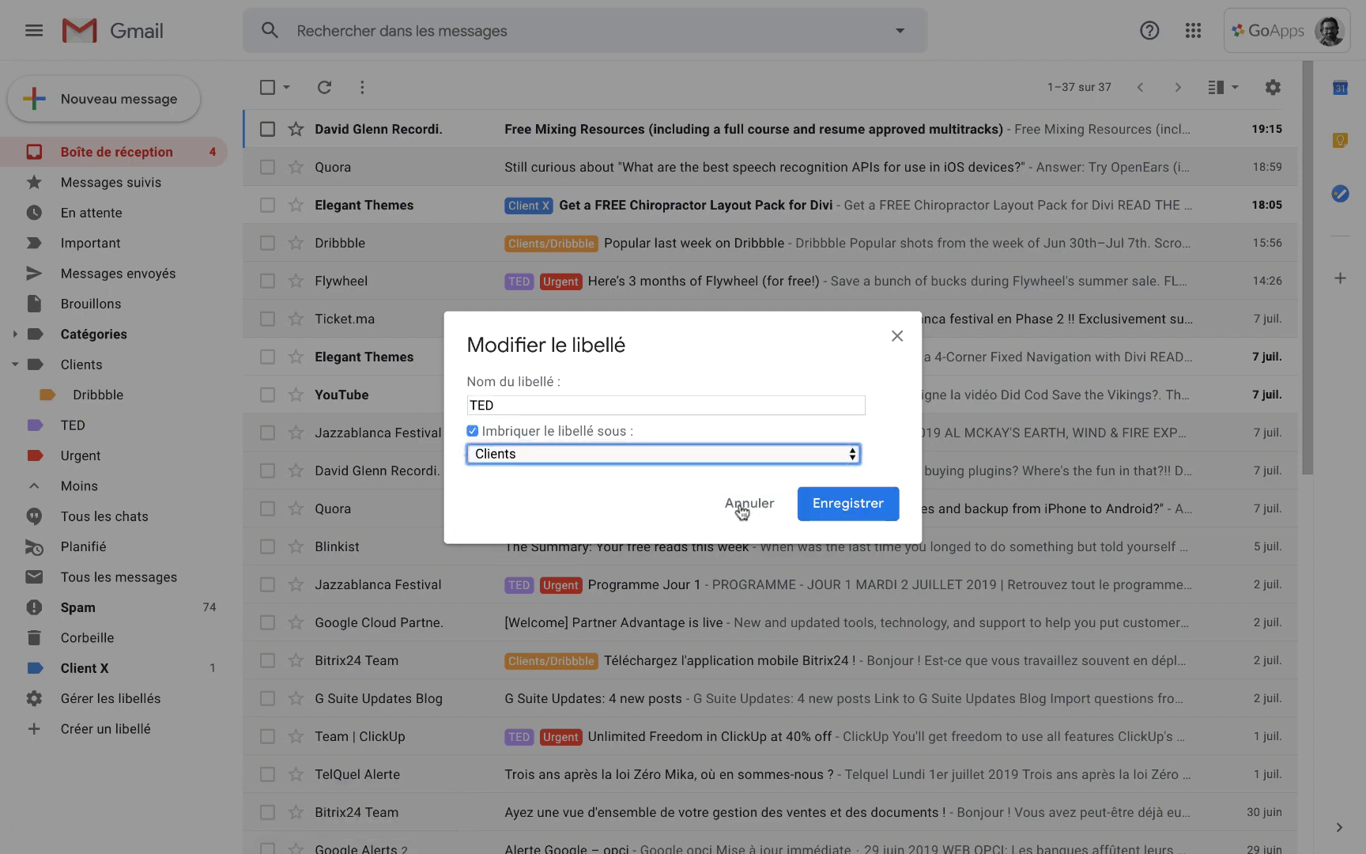
left_click(826, 505)
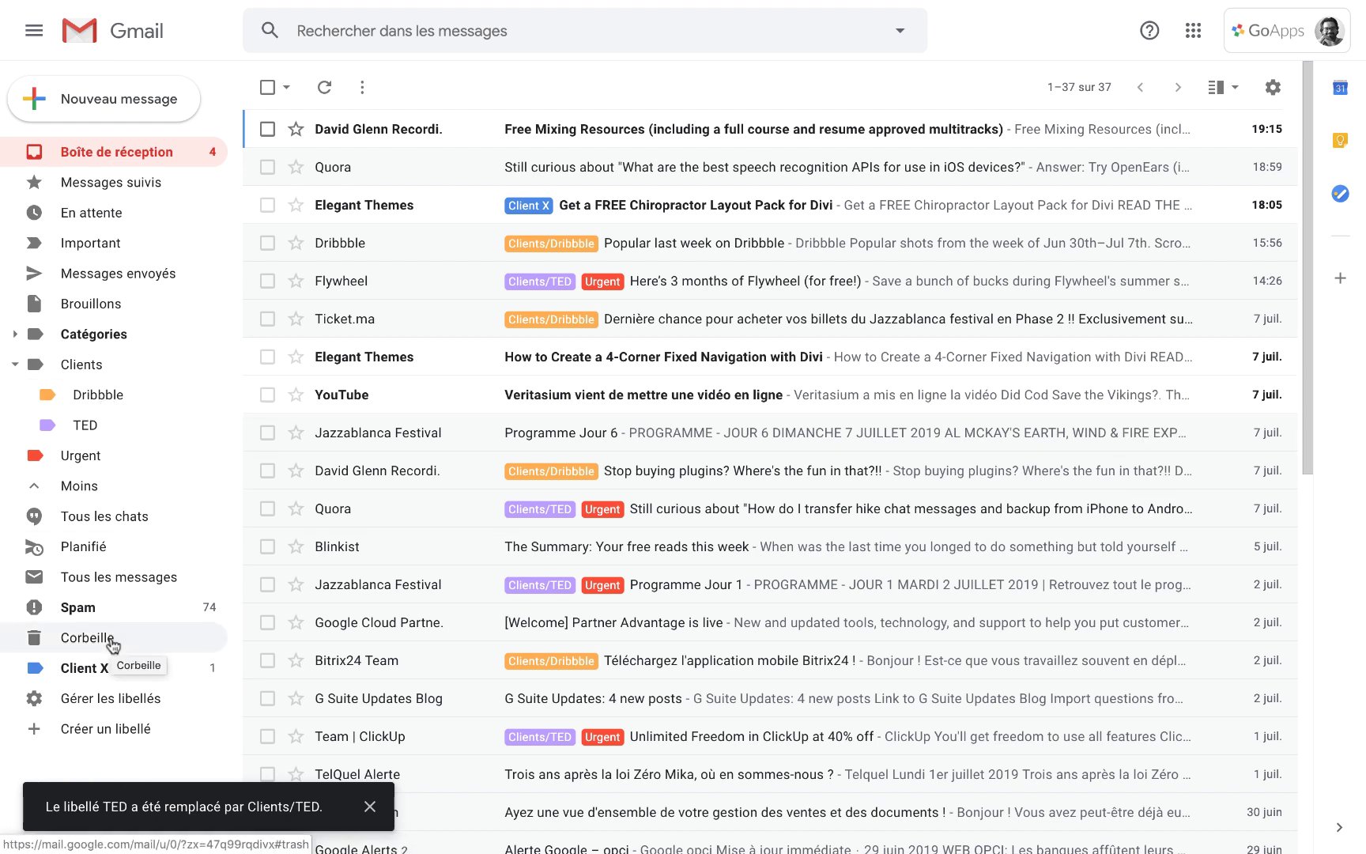
left_click(14, 365)
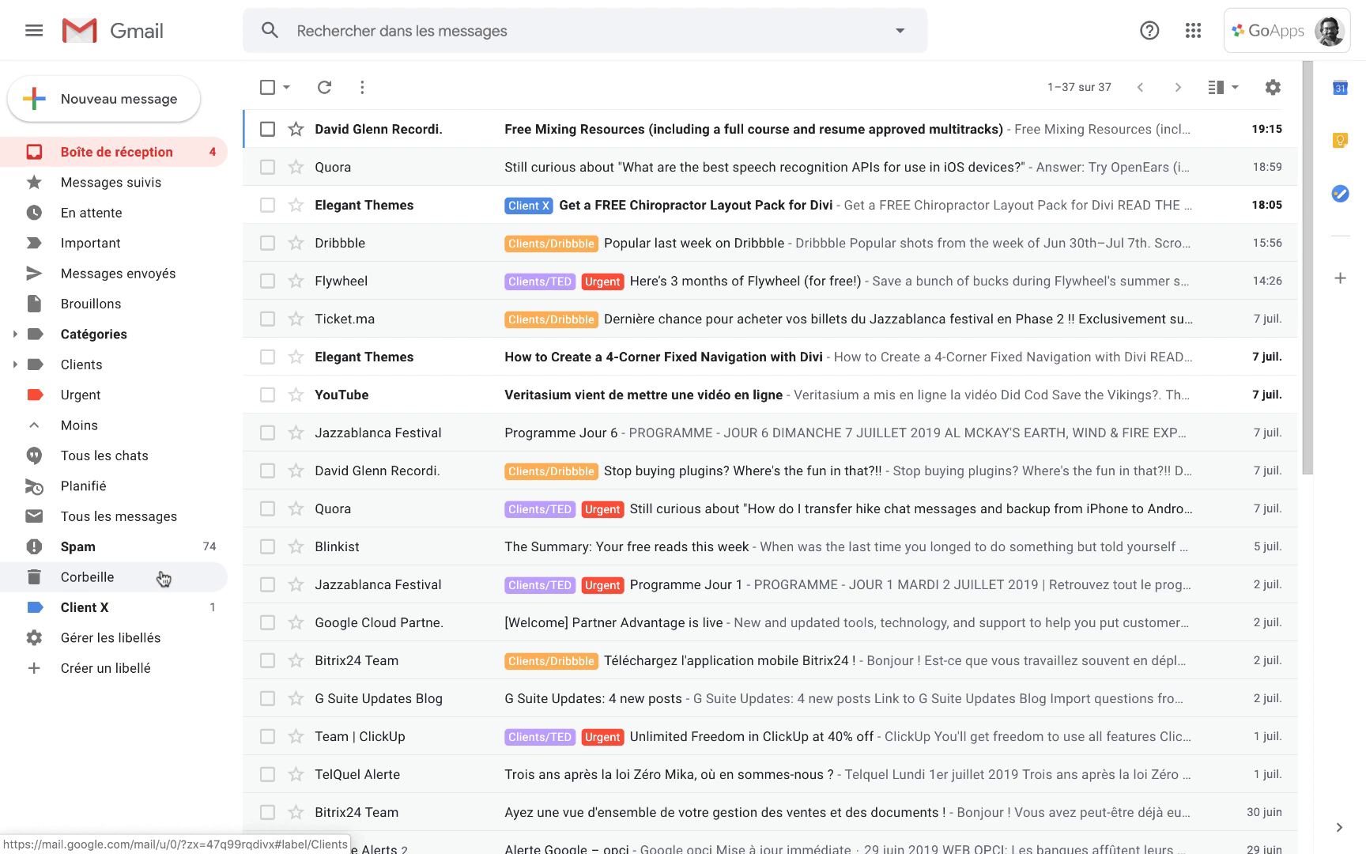
Step: Create a top-level label named Statuts and a label named En attente nested under it
left_click(133, 667)
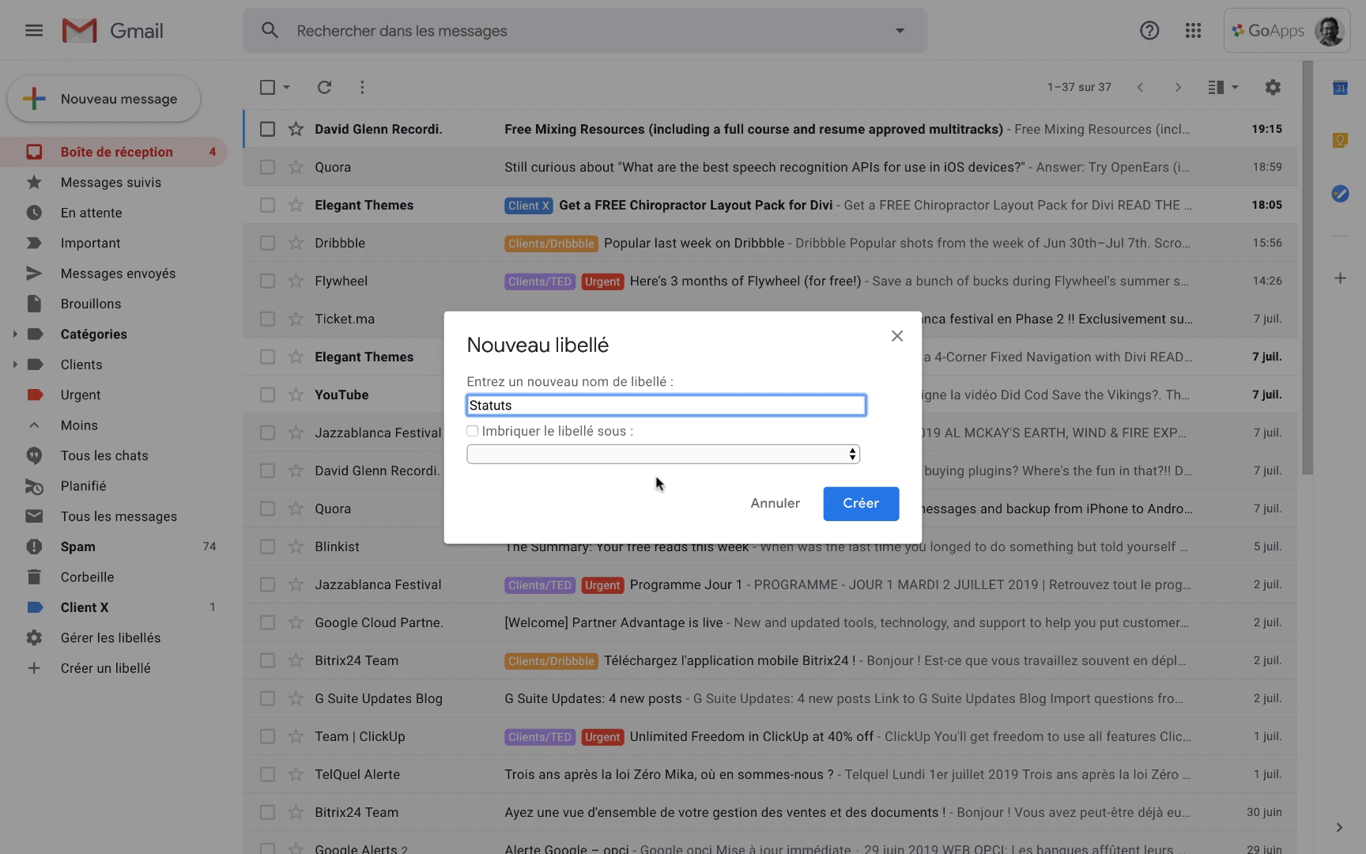
left_click(861, 506)
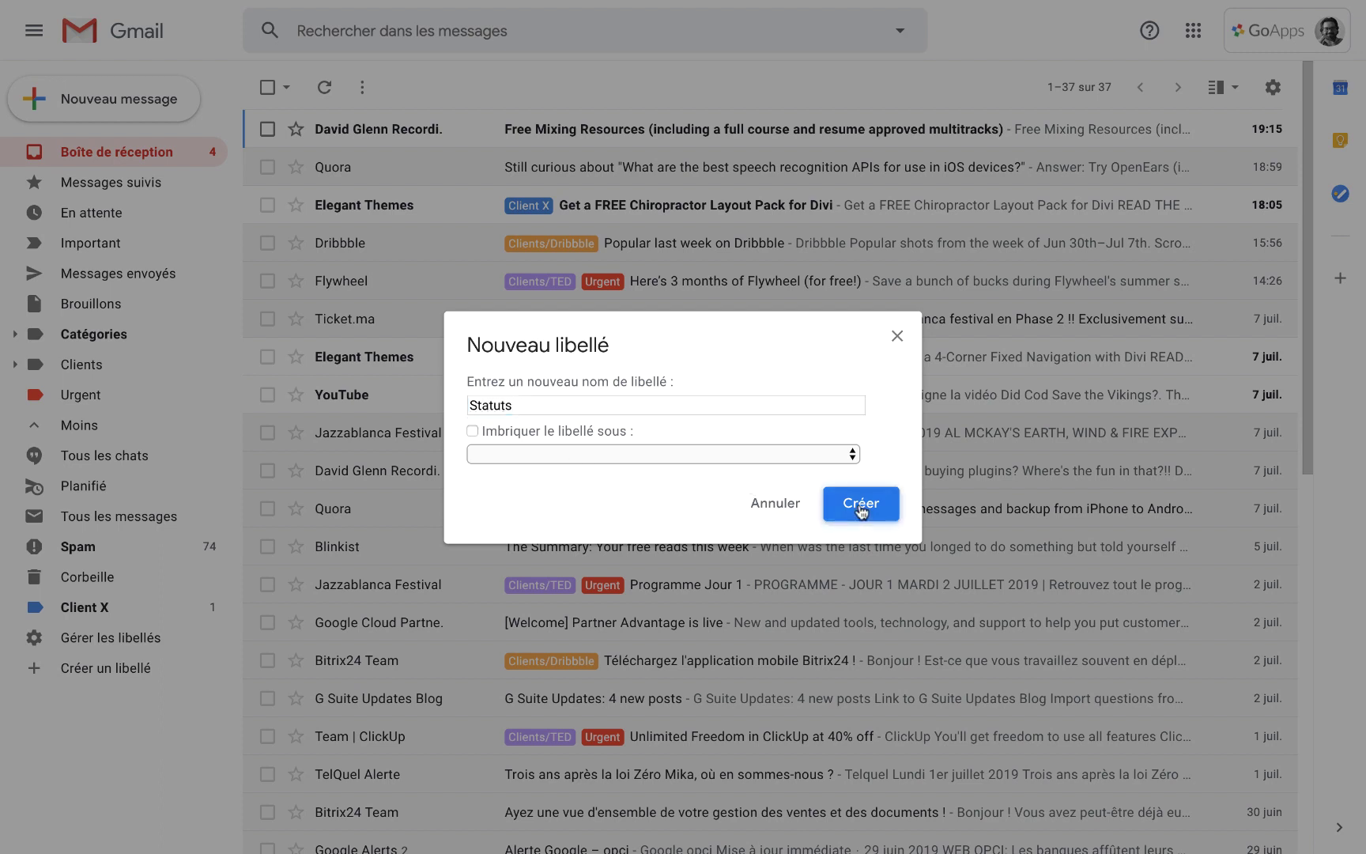
left_click(118, 698)
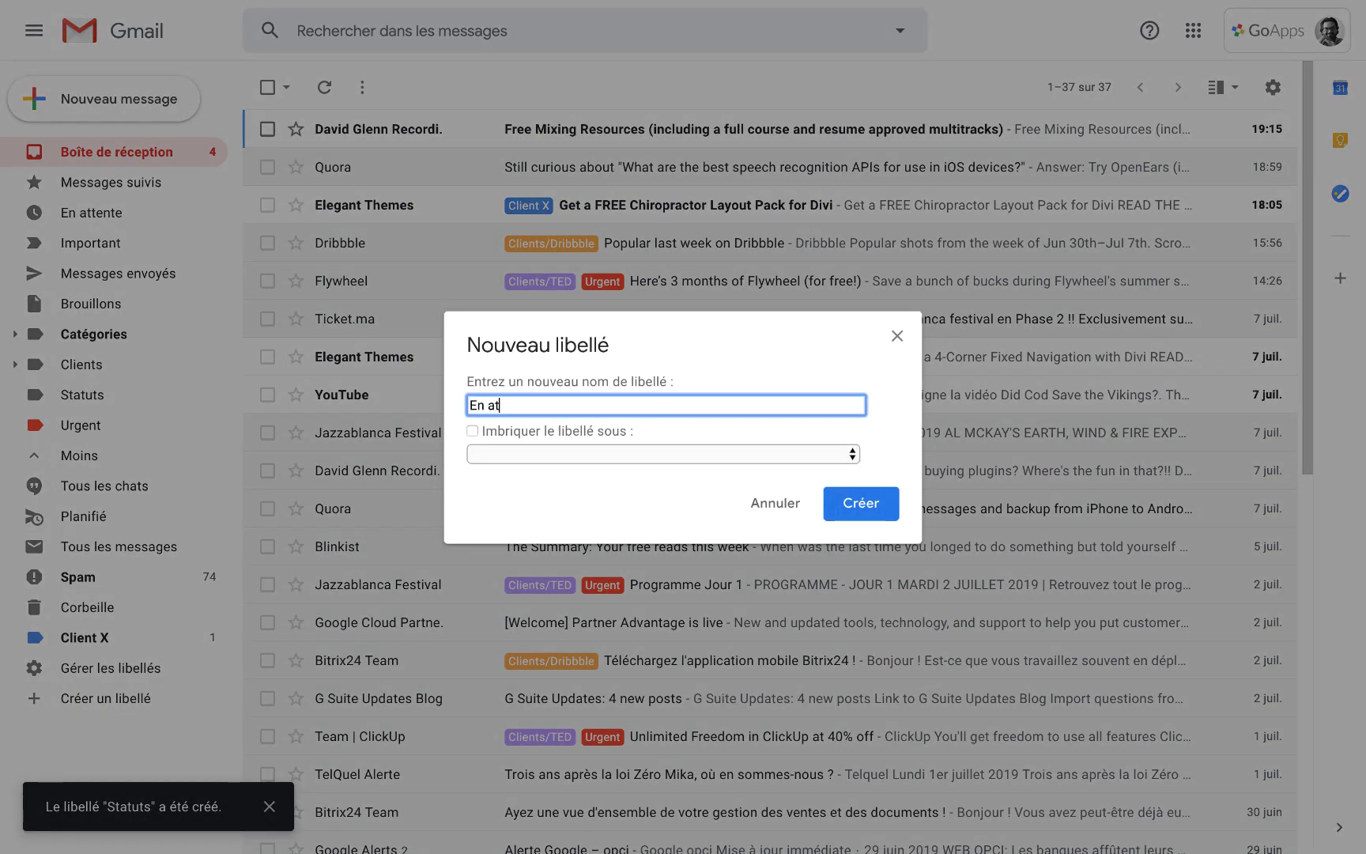
left_click(594, 456)
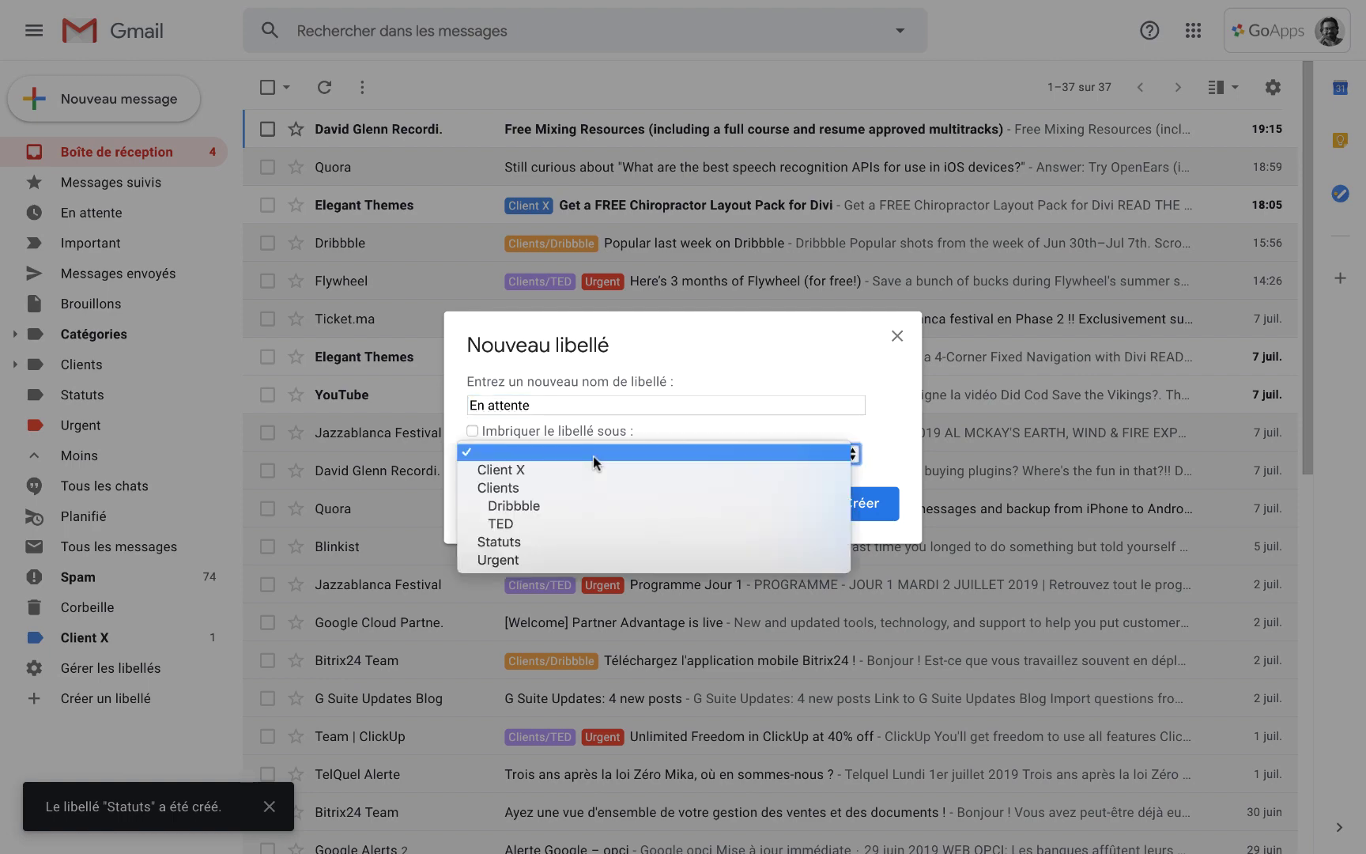
left_click(563, 541)
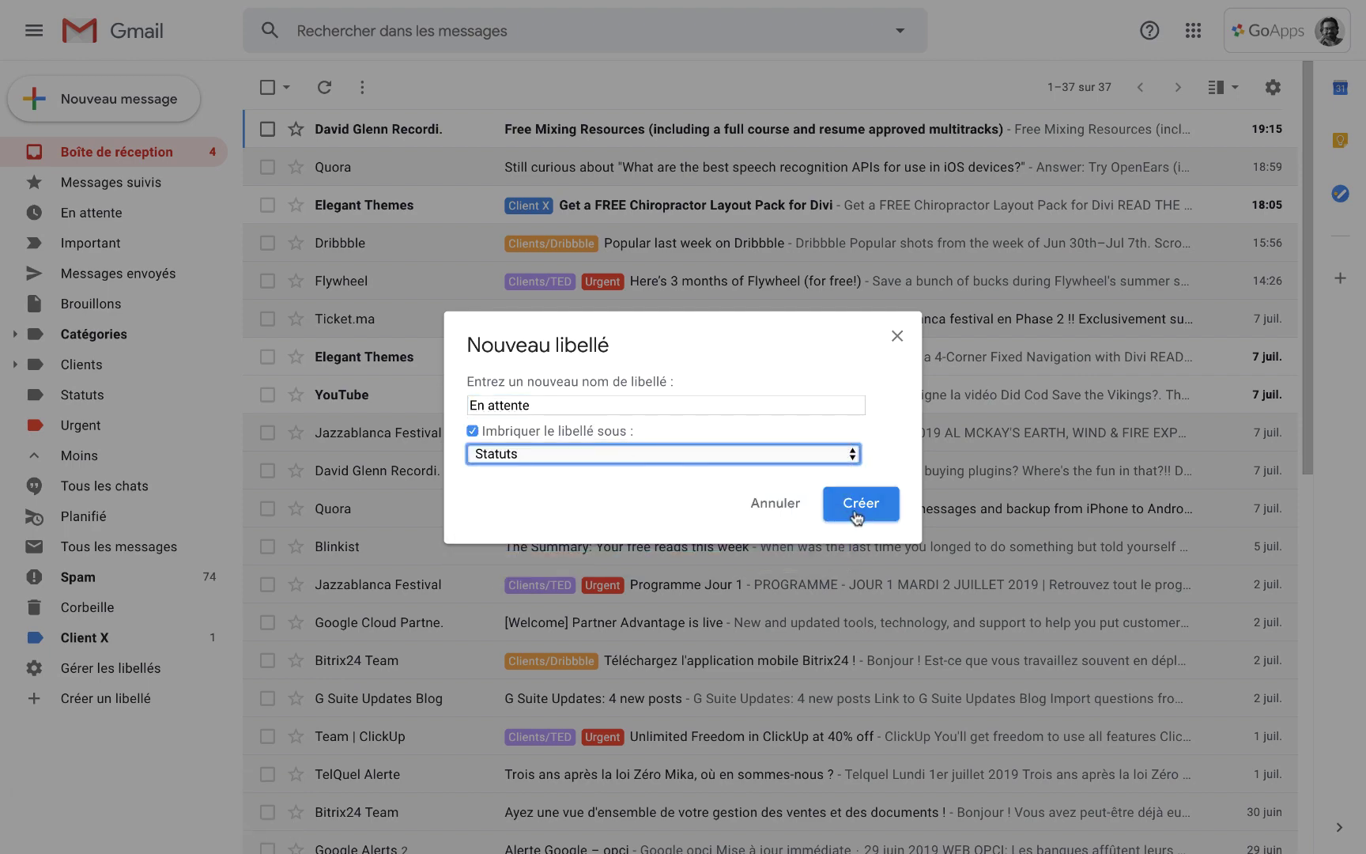
left_click(858, 504)
Step: Create a label named À relancer nested under Statuts
left_click(154, 729)
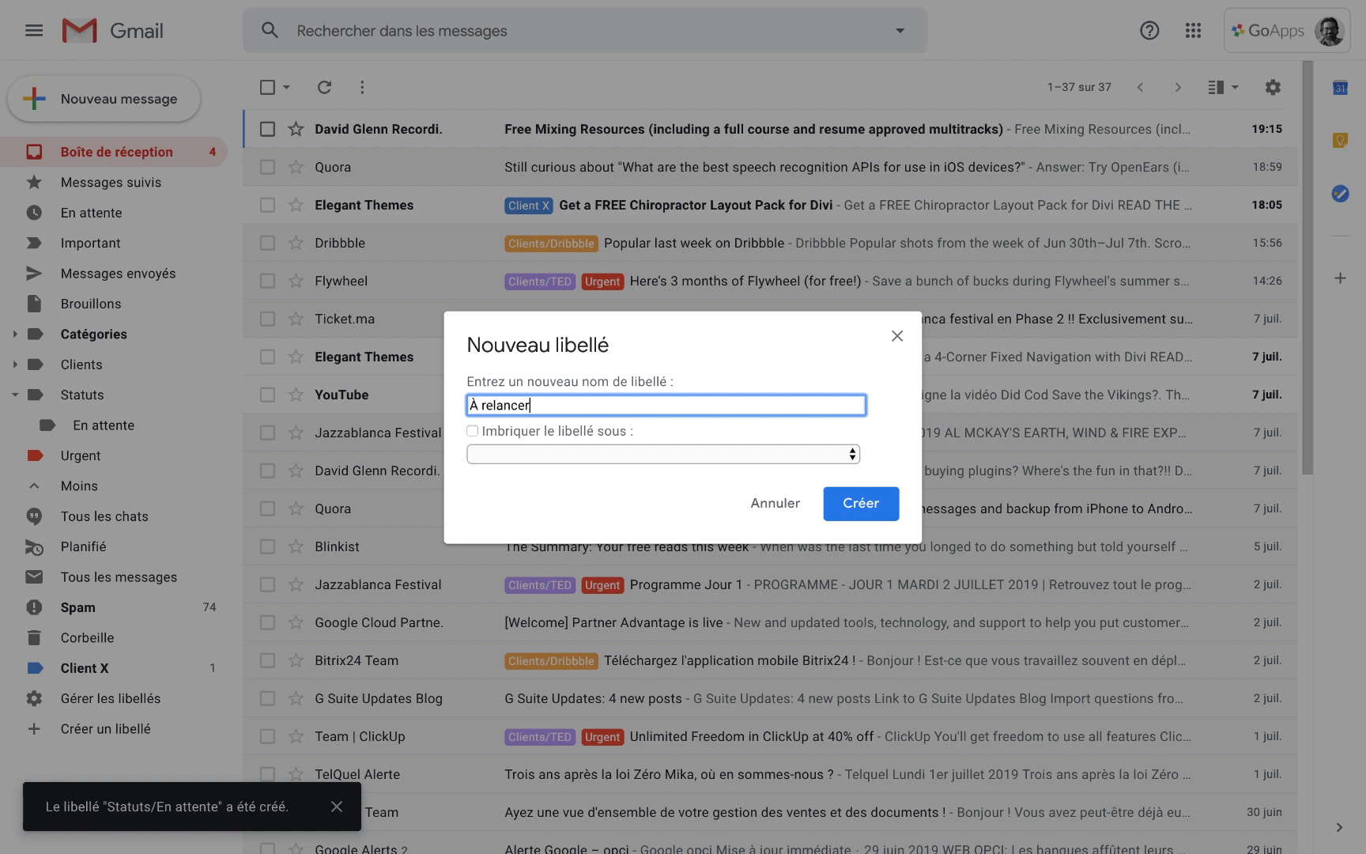
left_click(585, 455)
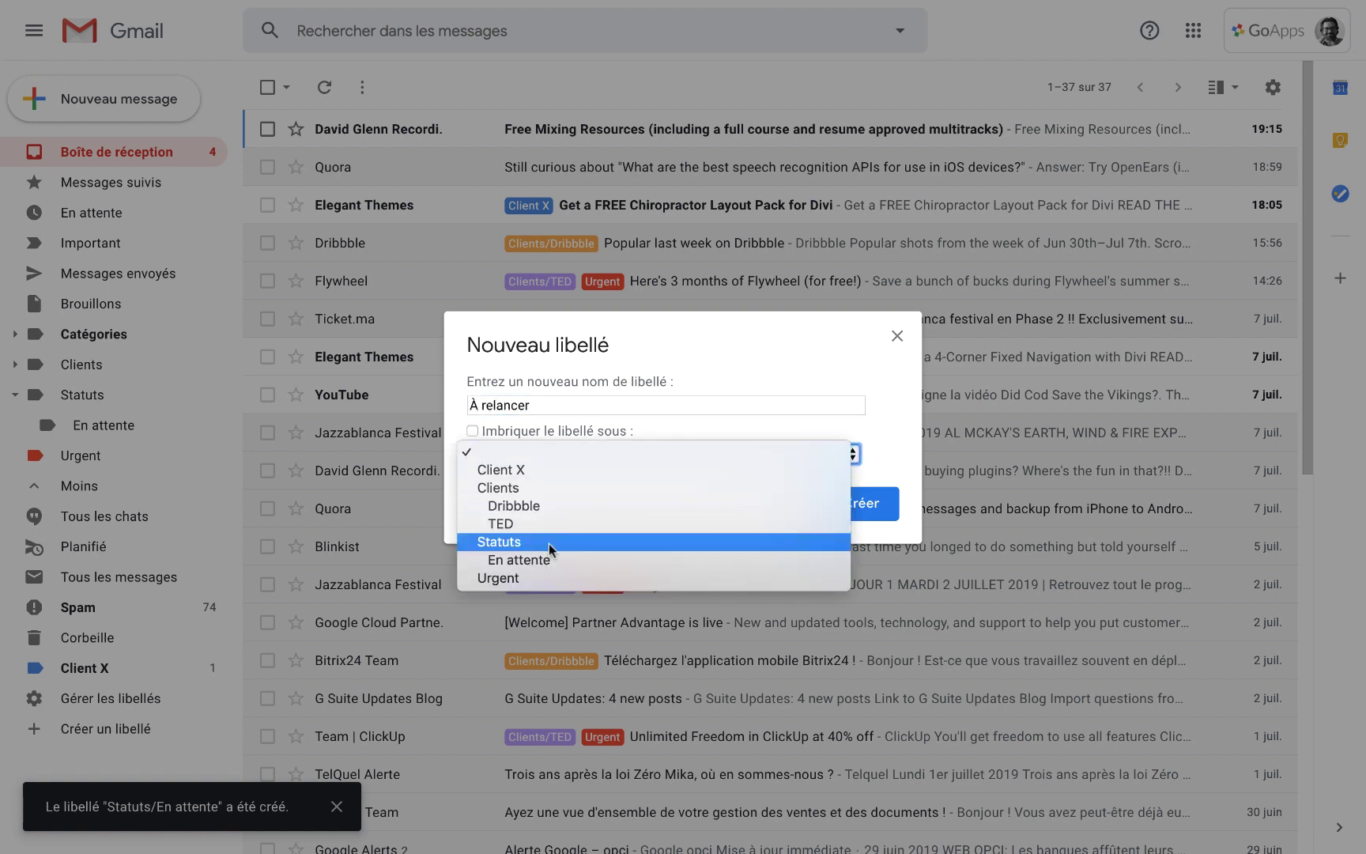
left_click(549, 543)
left_click(868, 510)
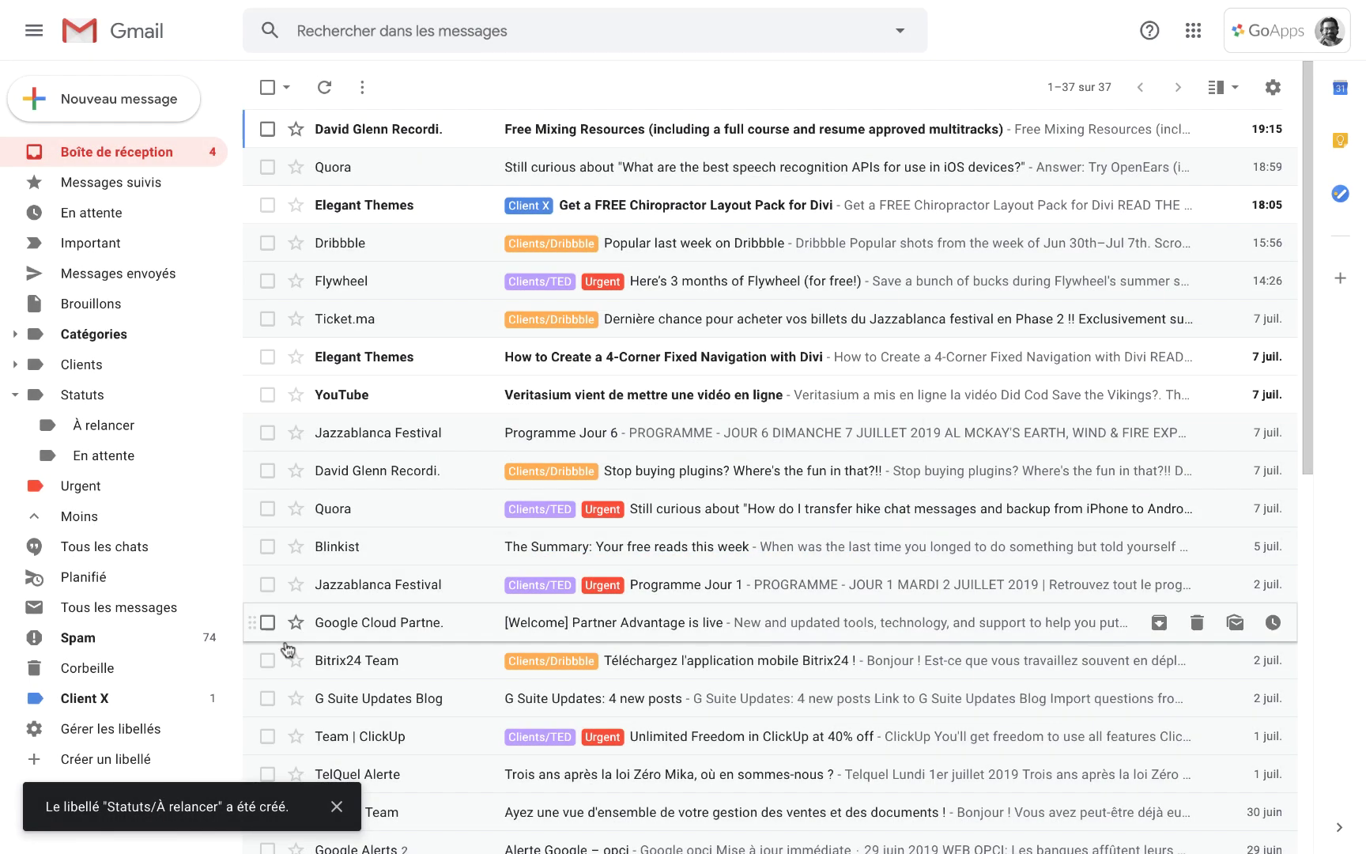
Step: Create a label named Terminé nested under Statuts
left_click(119, 758)
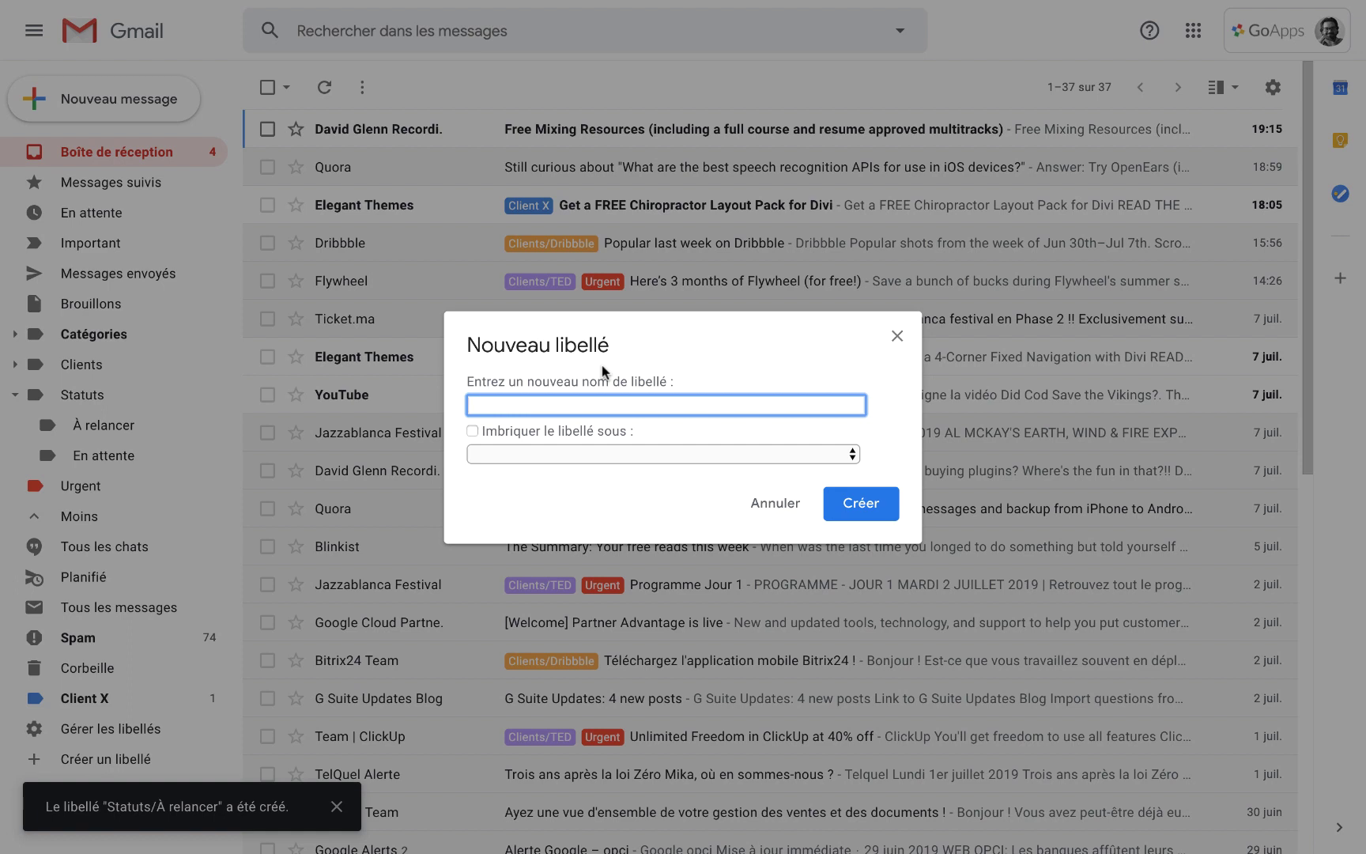
type("Terminé")
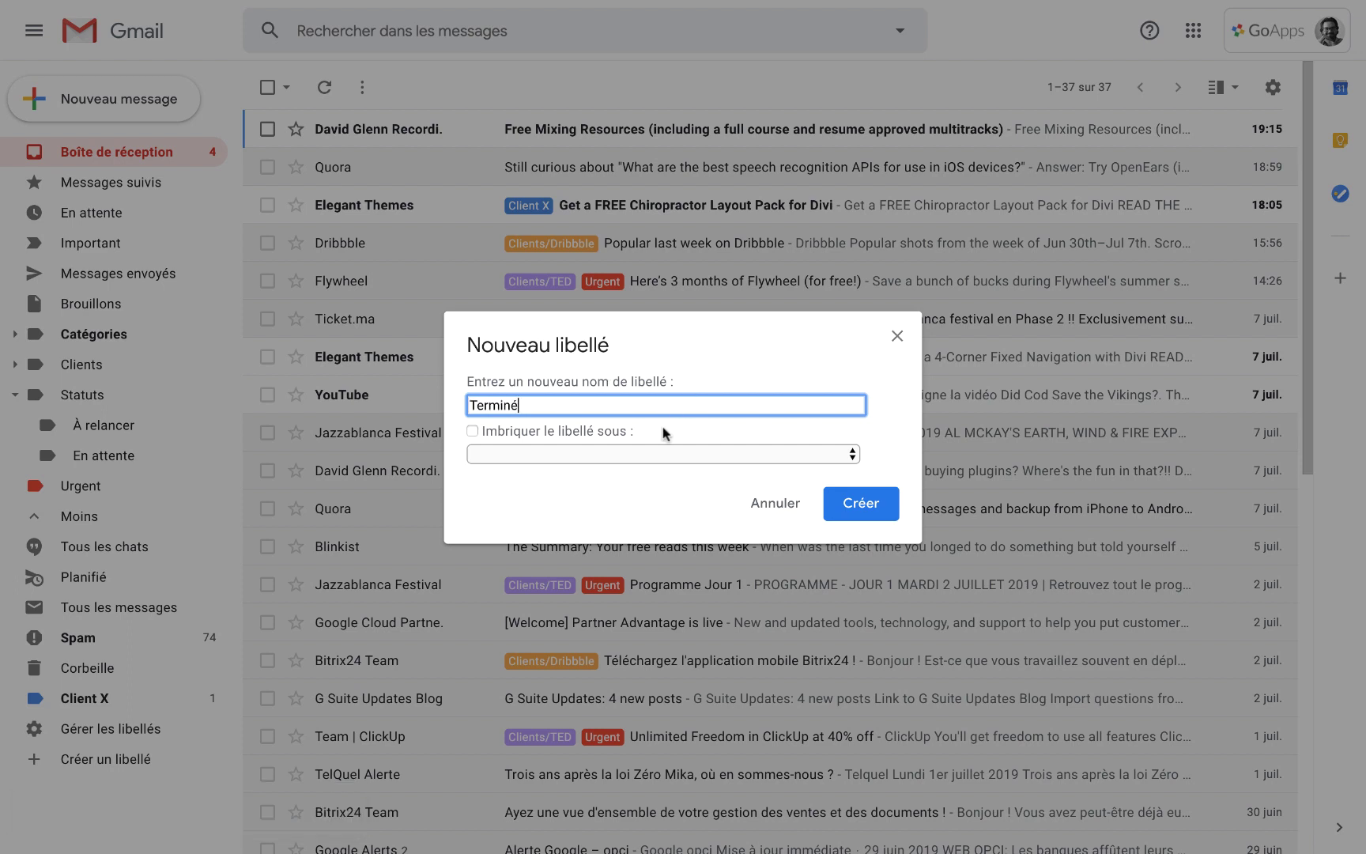
left_click(586, 428)
left_click(569, 457)
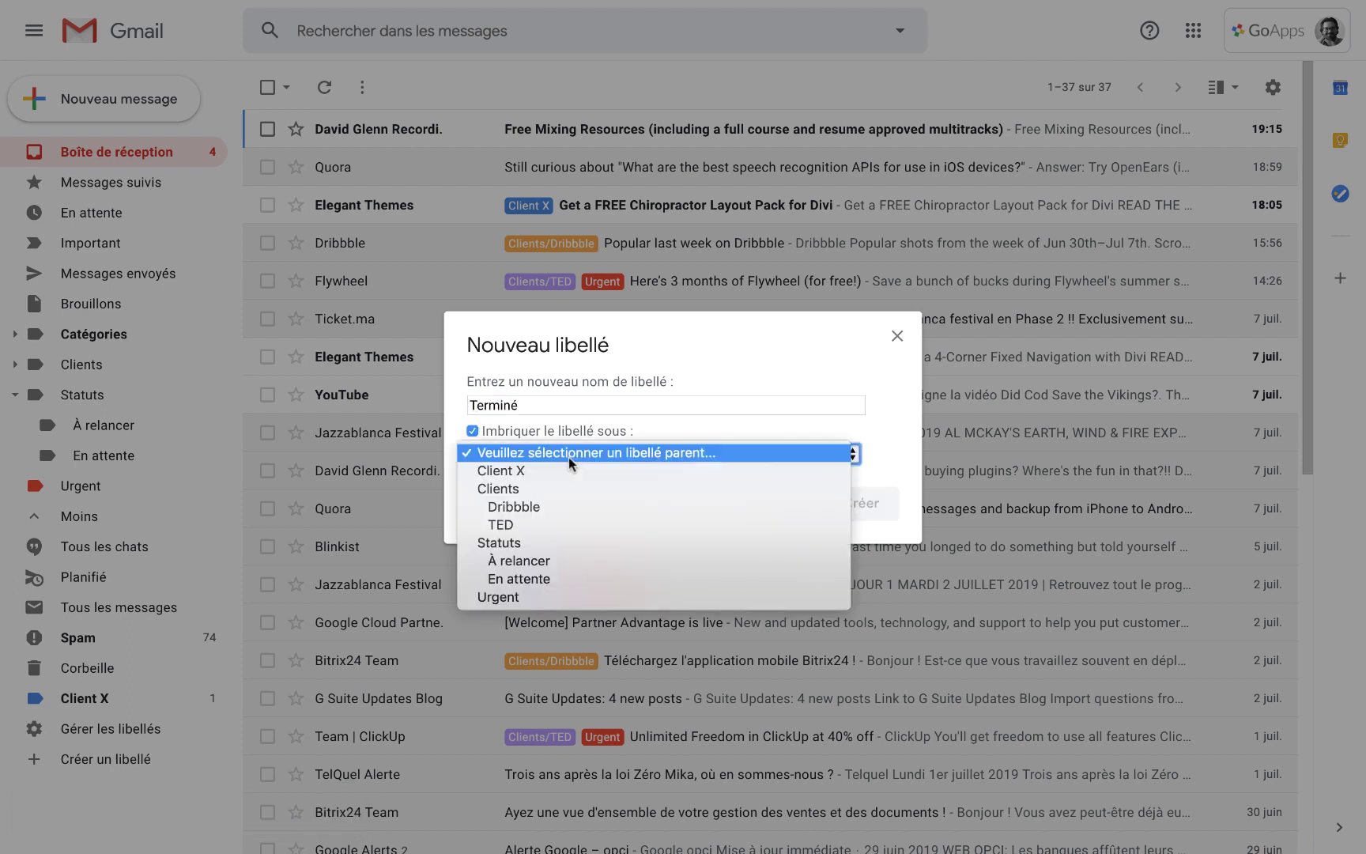
left_click(548, 552)
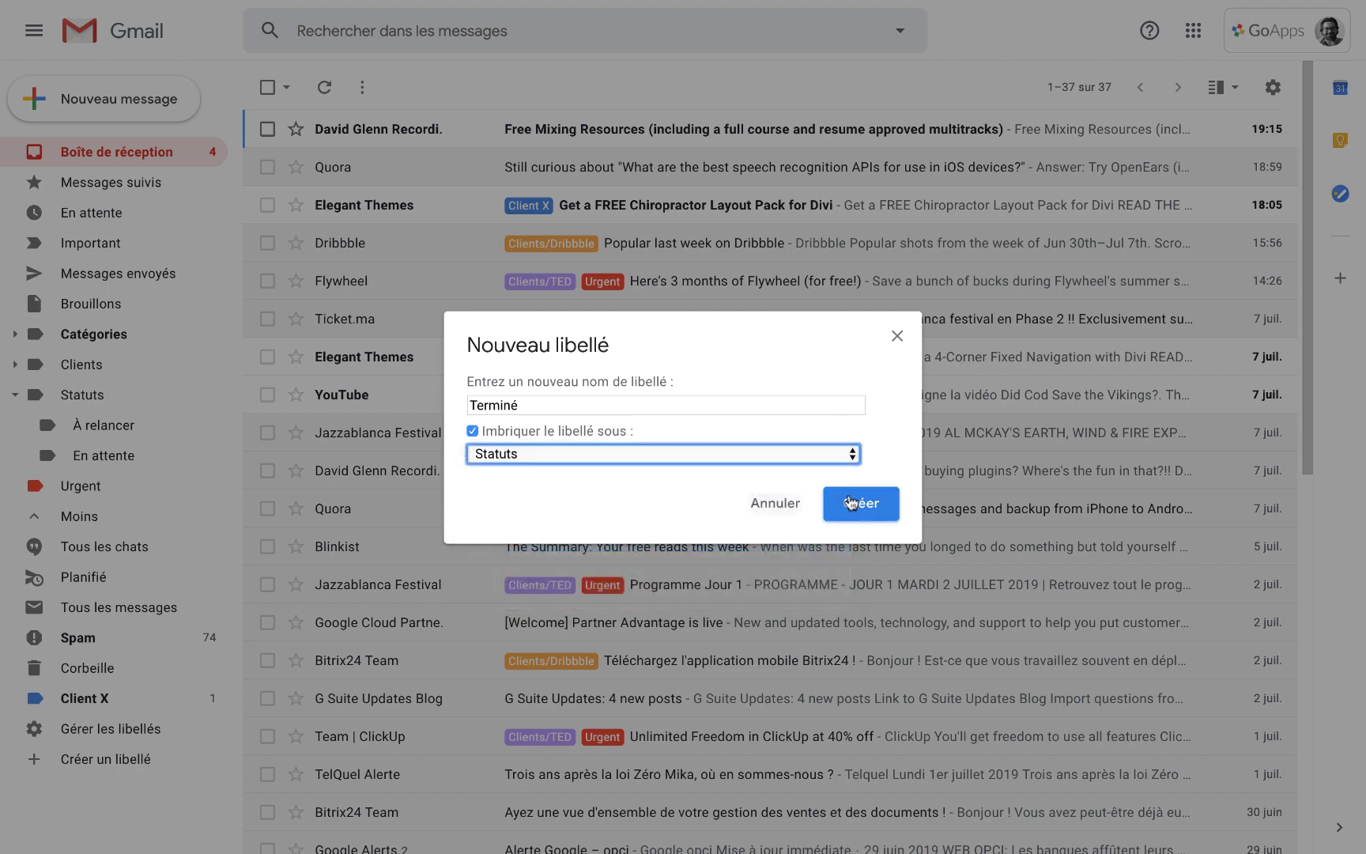
left_click(866, 504)
Step: Move the existing Urgent label under Statuts by editing its nesting
left_click(212, 516)
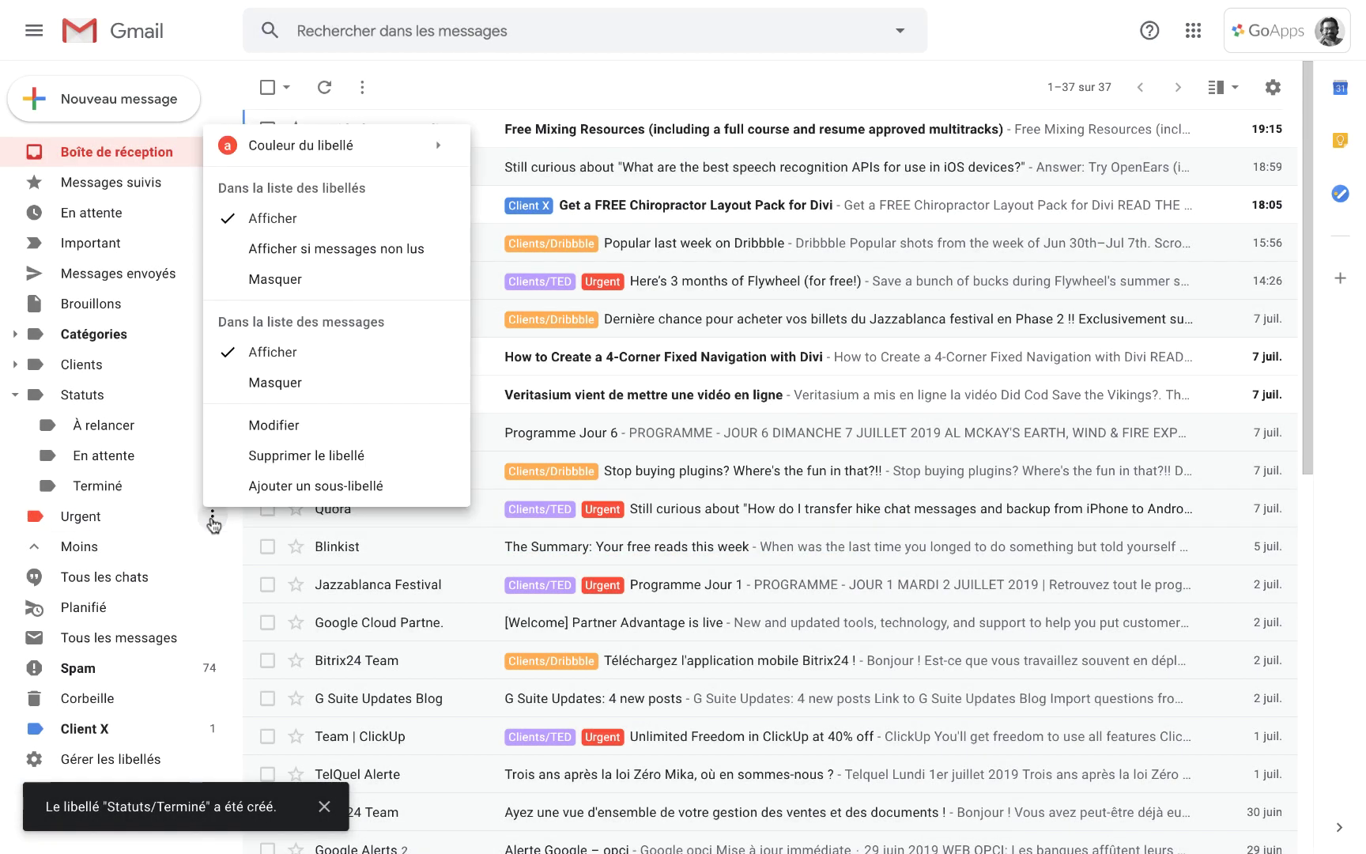
left_click(324, 427)
left_click(551, 457)
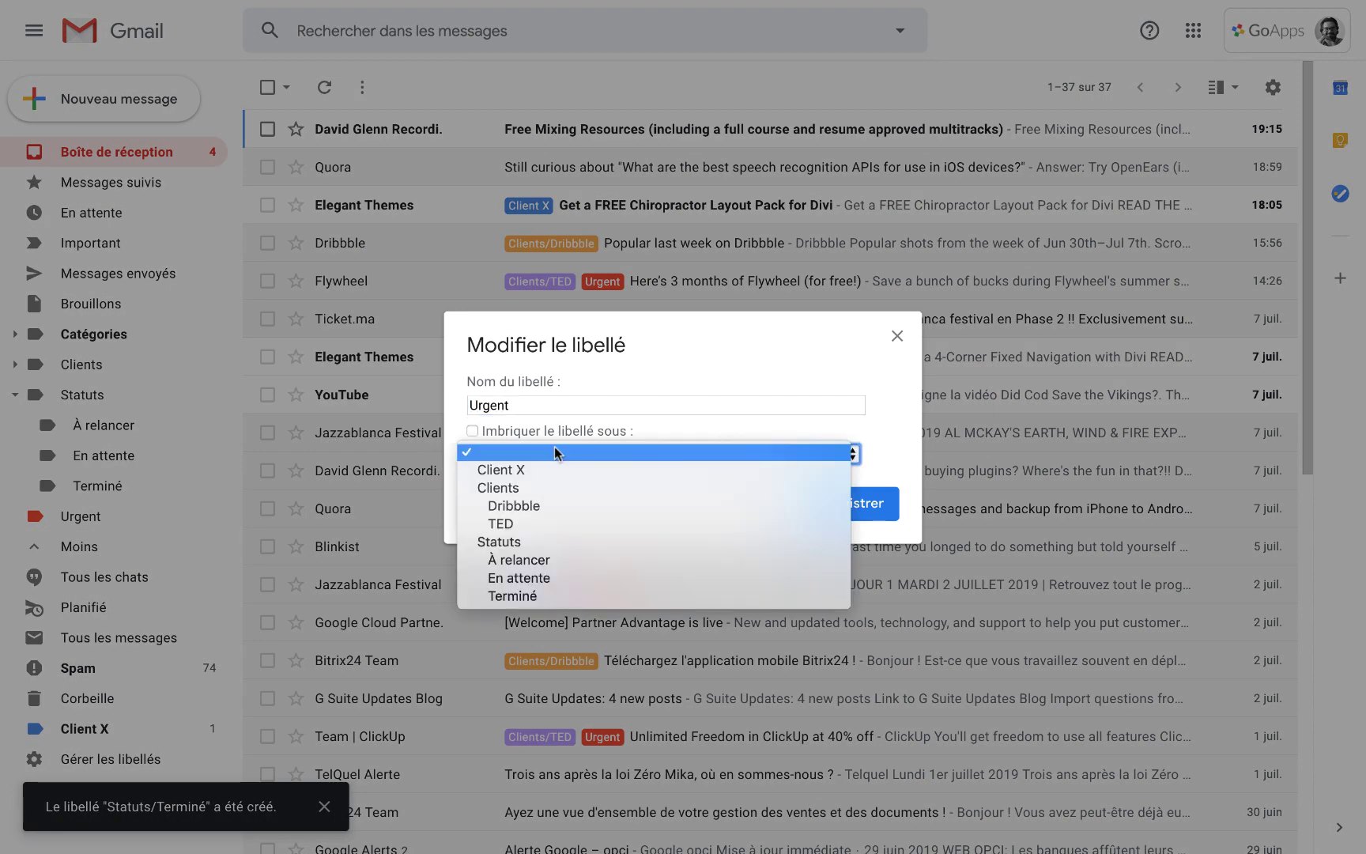
left_click(551, 543)
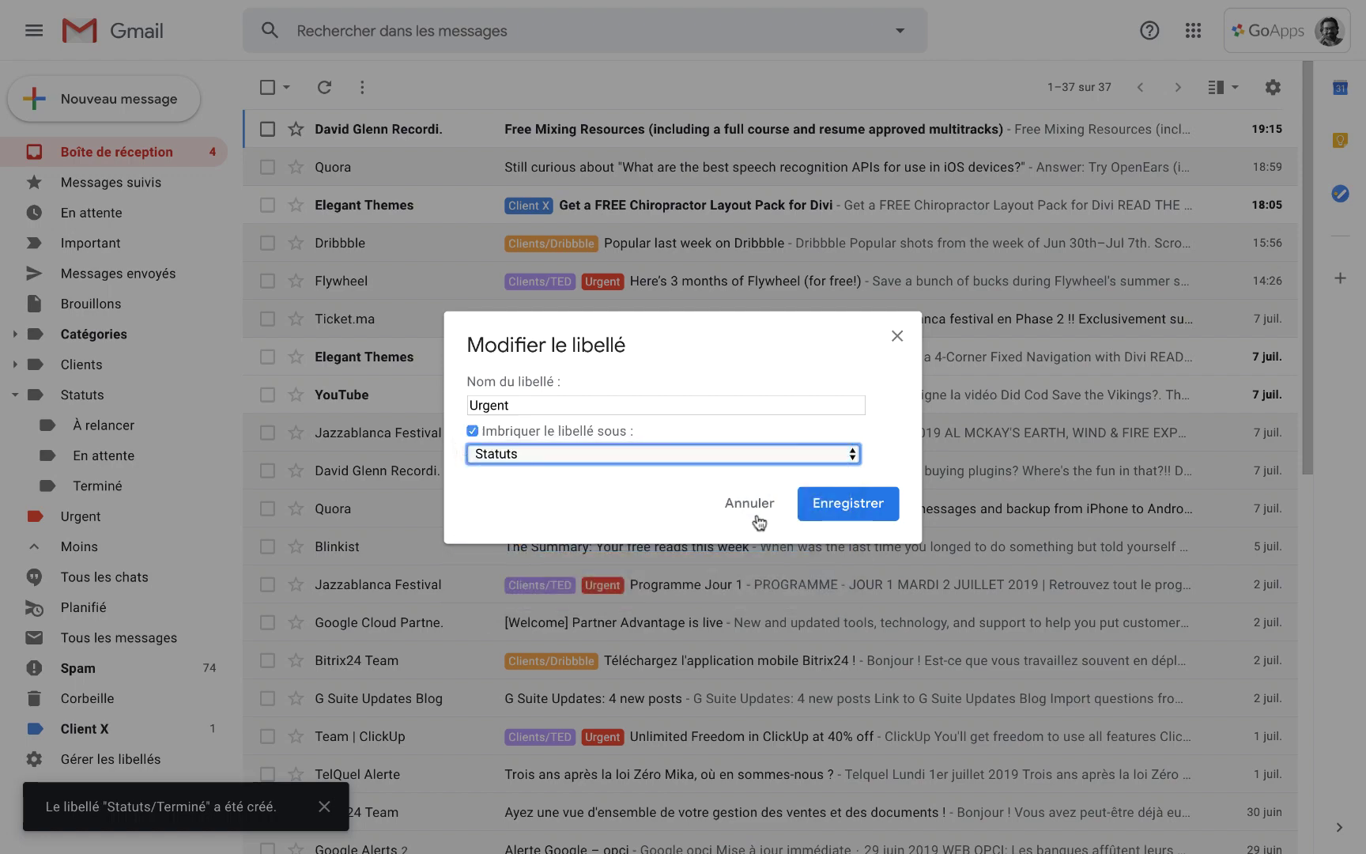
left_click(843, 504)
Step: Colour the À relancer label pale yellow and the En attente label pale orange
left_click(212, 425)
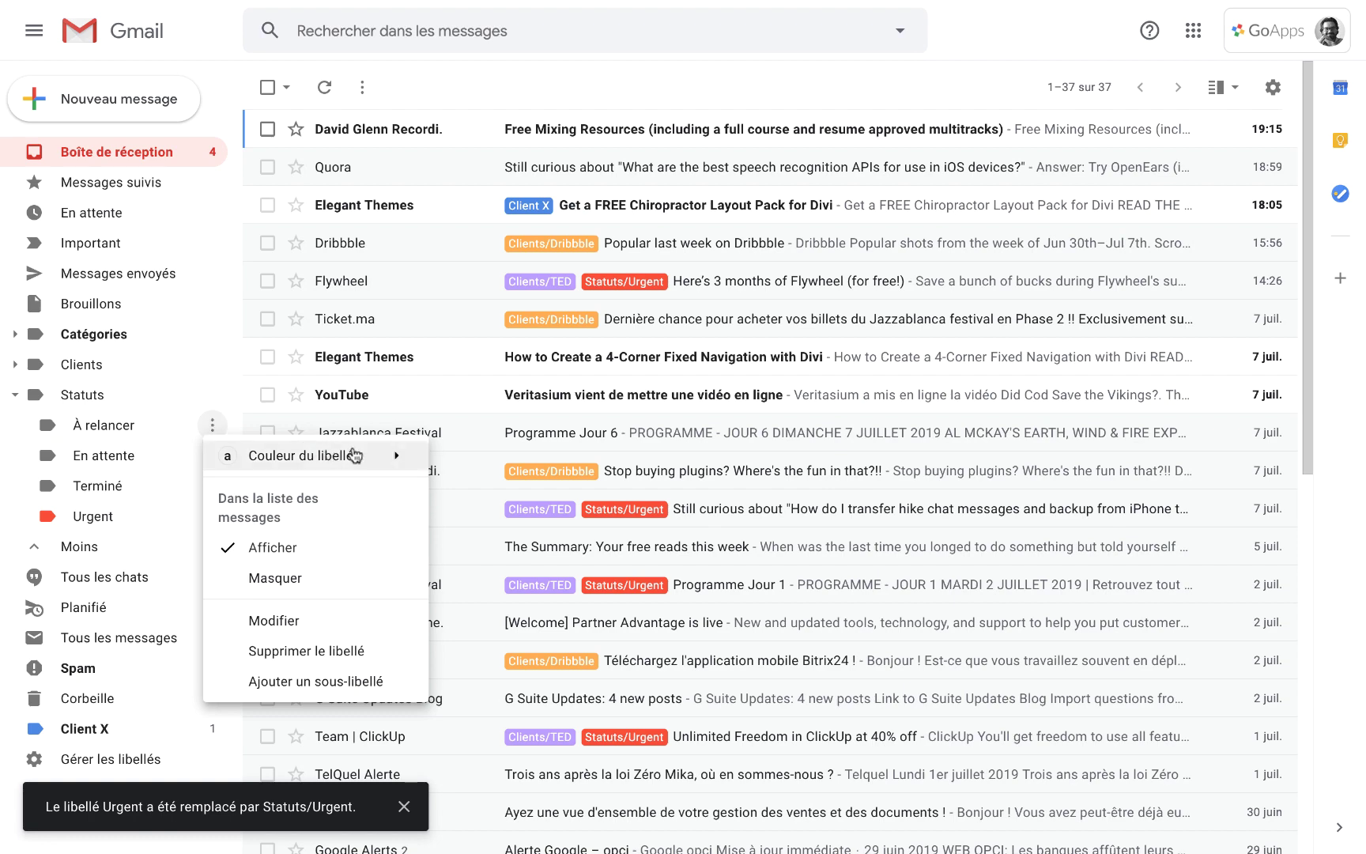
mouse_move(348, 455)
left_click(531, 537)
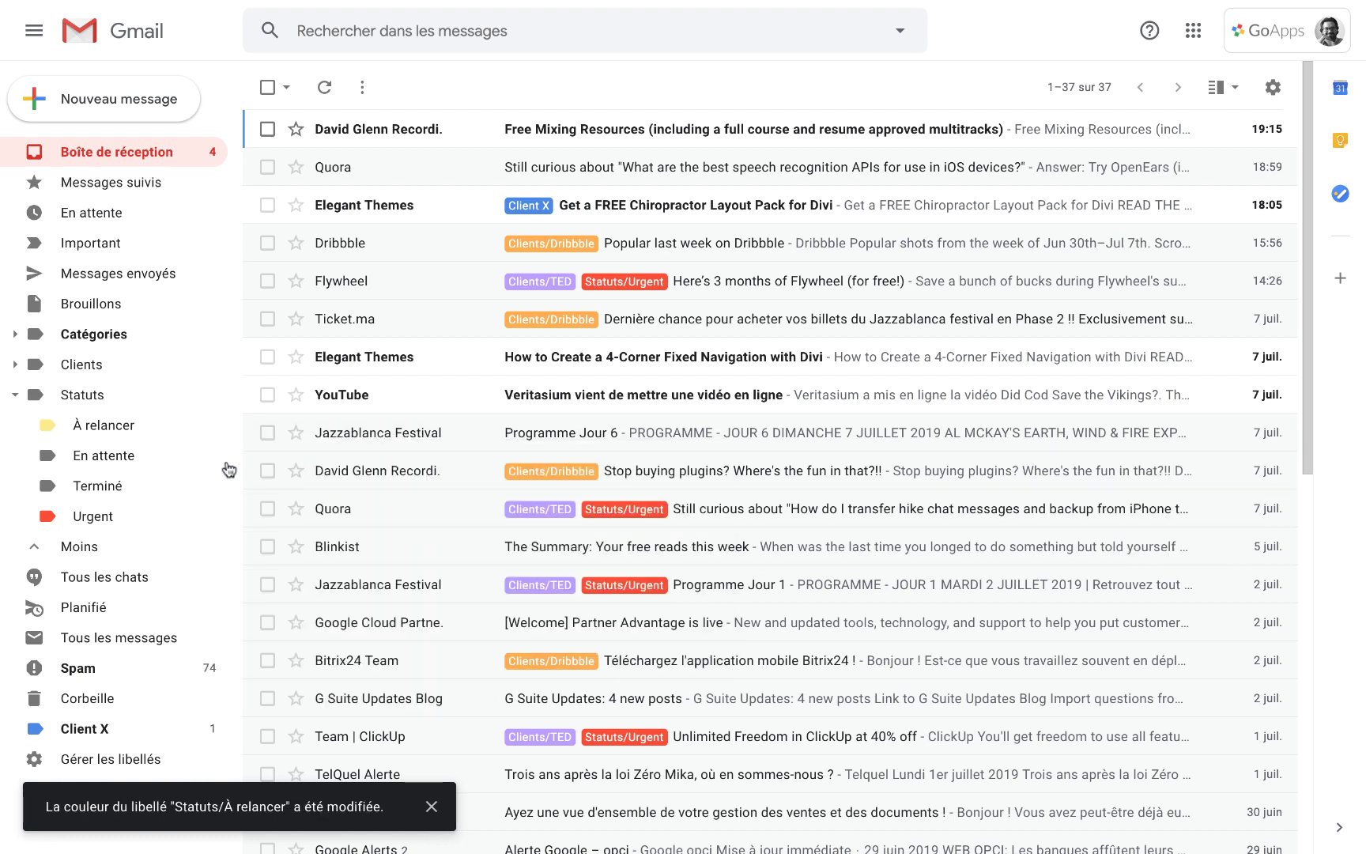
left_click(212, 455)
mouse_move(311, 485)
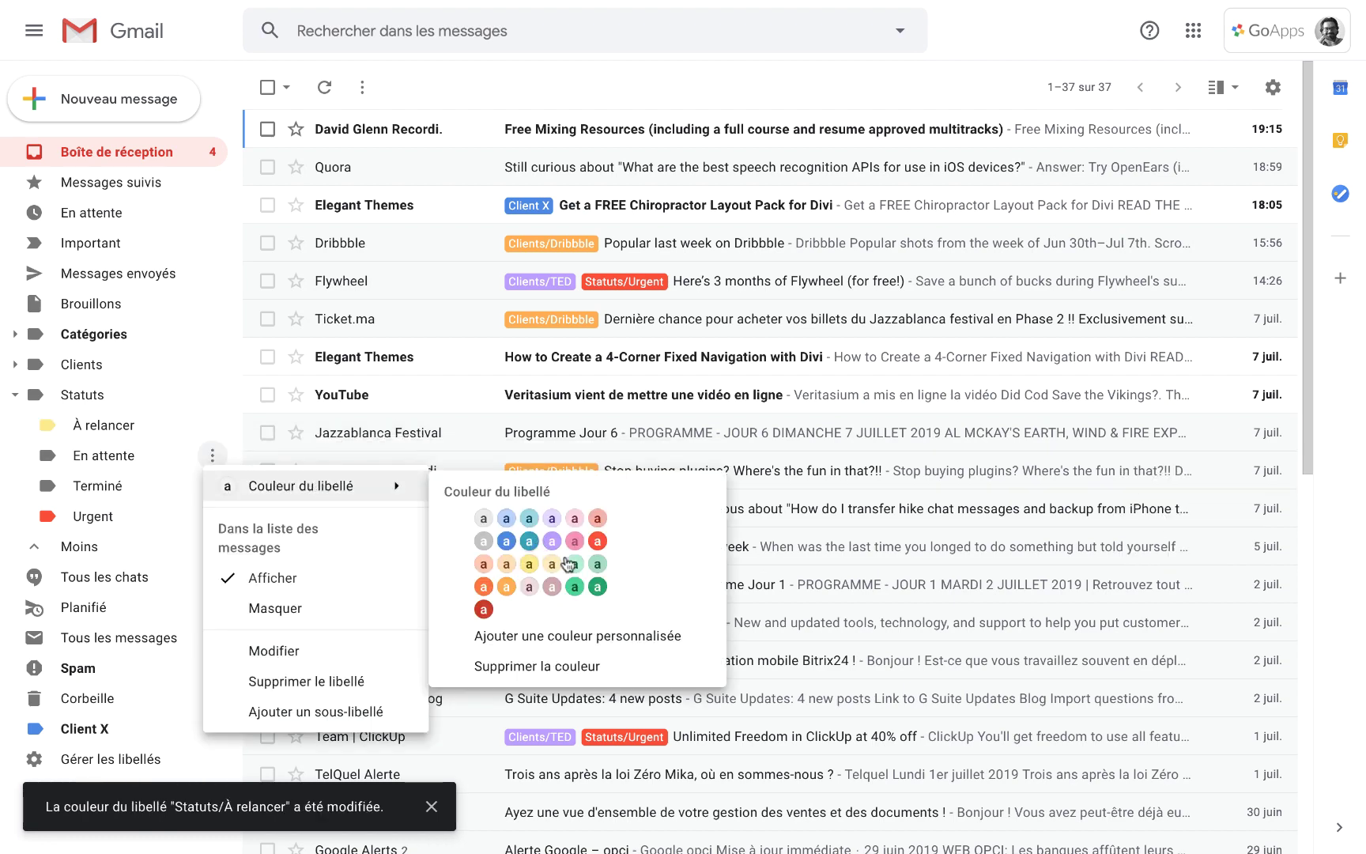
left_click(484, 564)
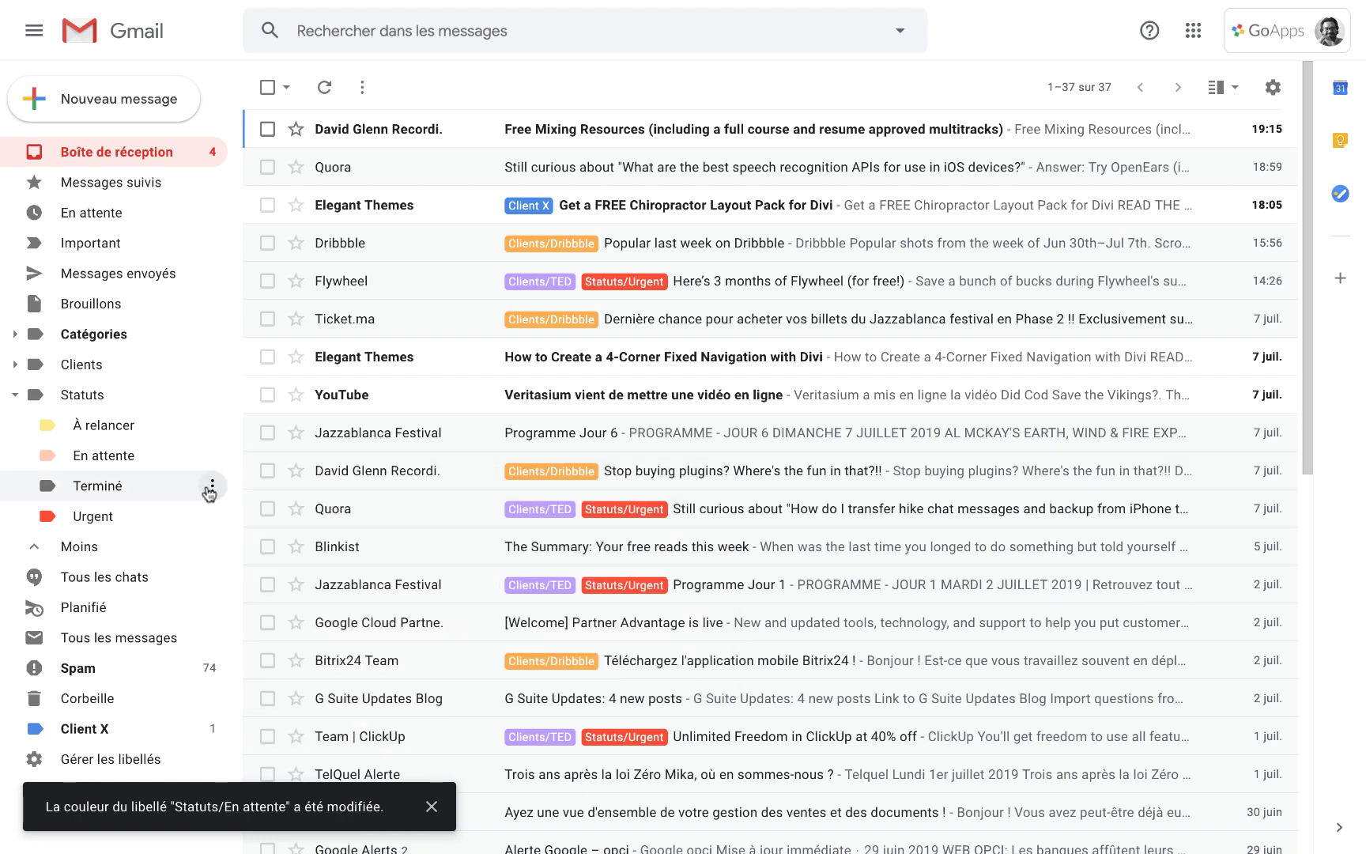
left_click(210, 489)
mouse_move(309, 519)
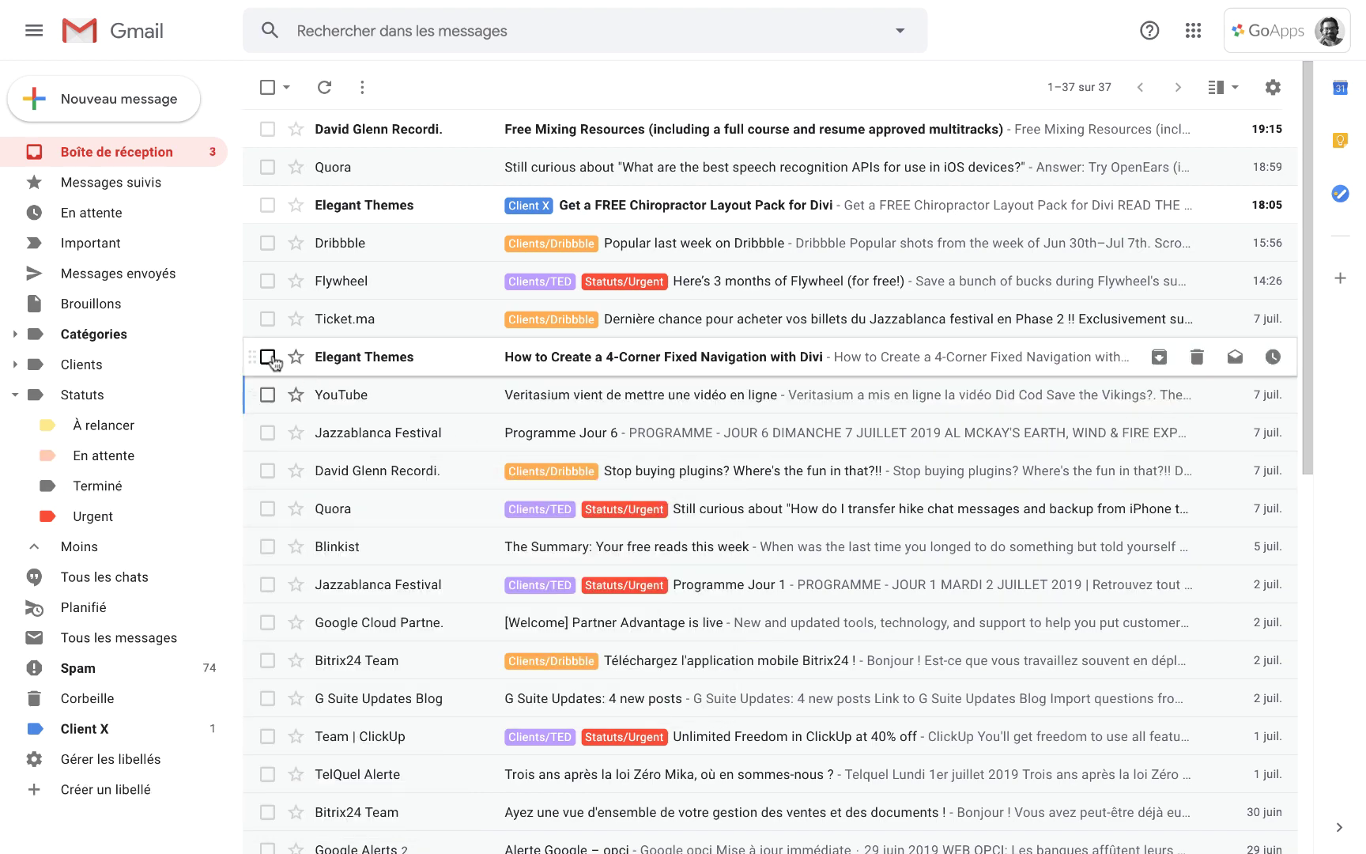
Step: Assign the Statuts/À relancer label to the 4-Corner Fixed Navigation, Google Cloud Partner Advantage and TelQuel Alerte messages
left_click(268, 357)
left_click(267, 510)
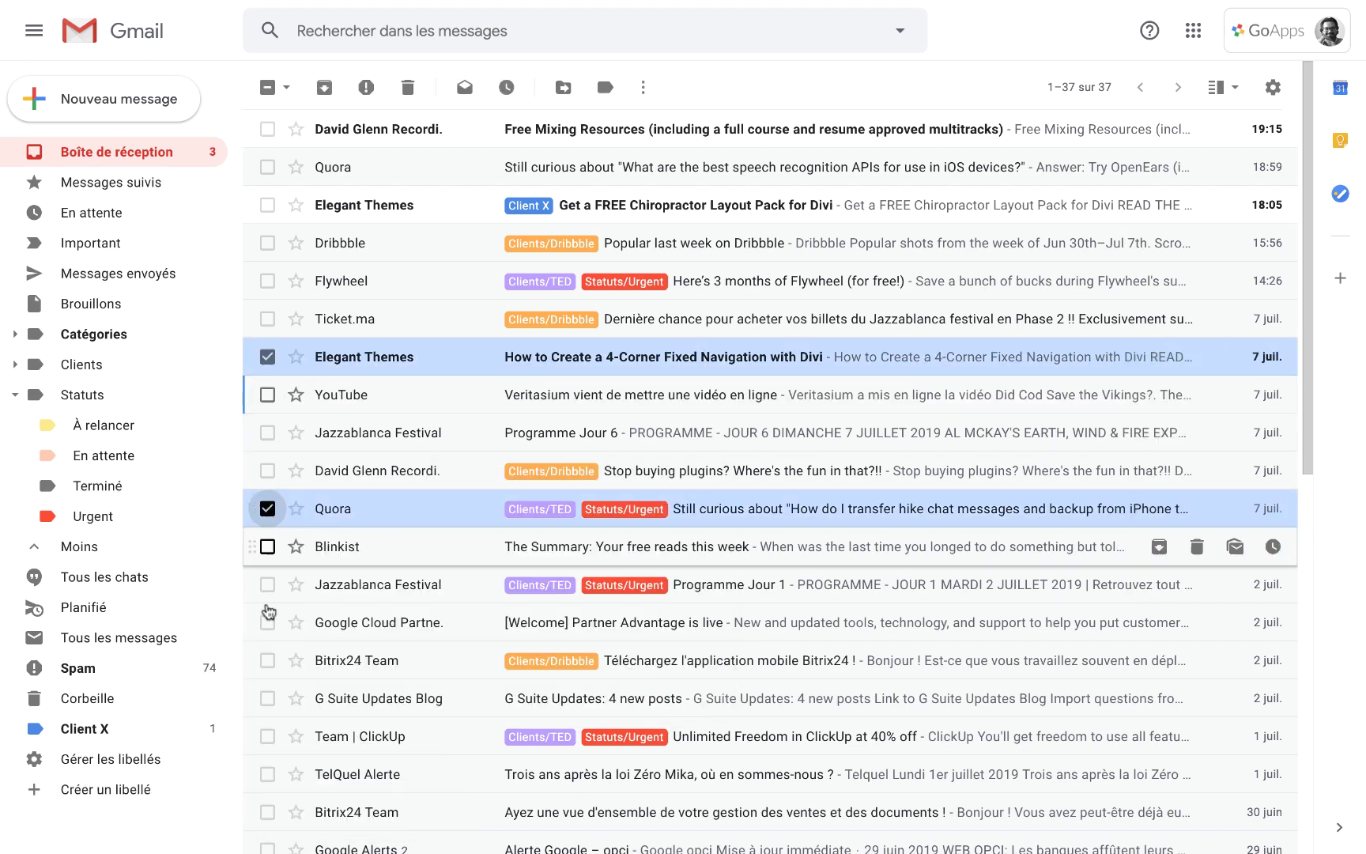
left_click(267, 510)
left_click(267, 622)
left_click(267, 774)
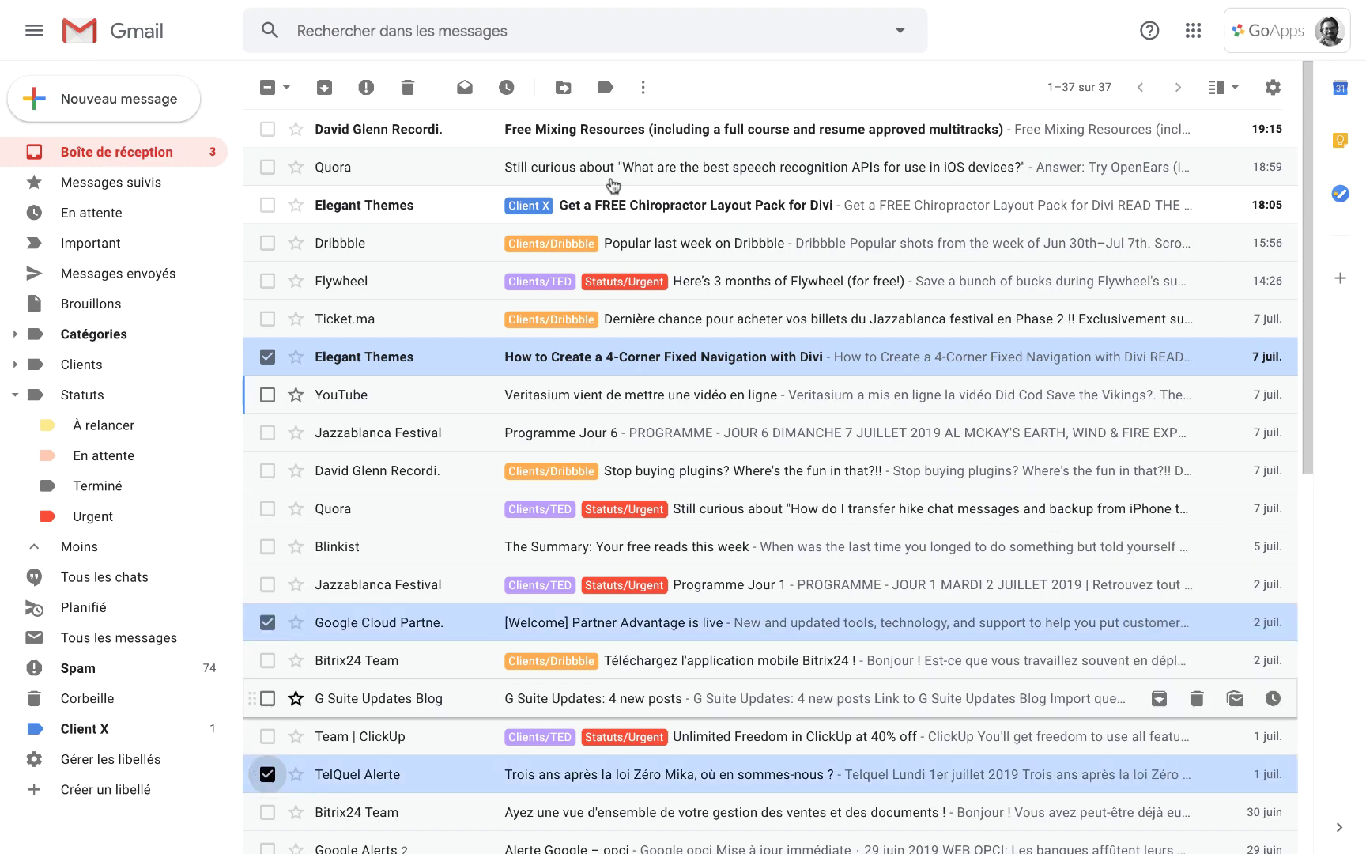
left_click(605, 87)
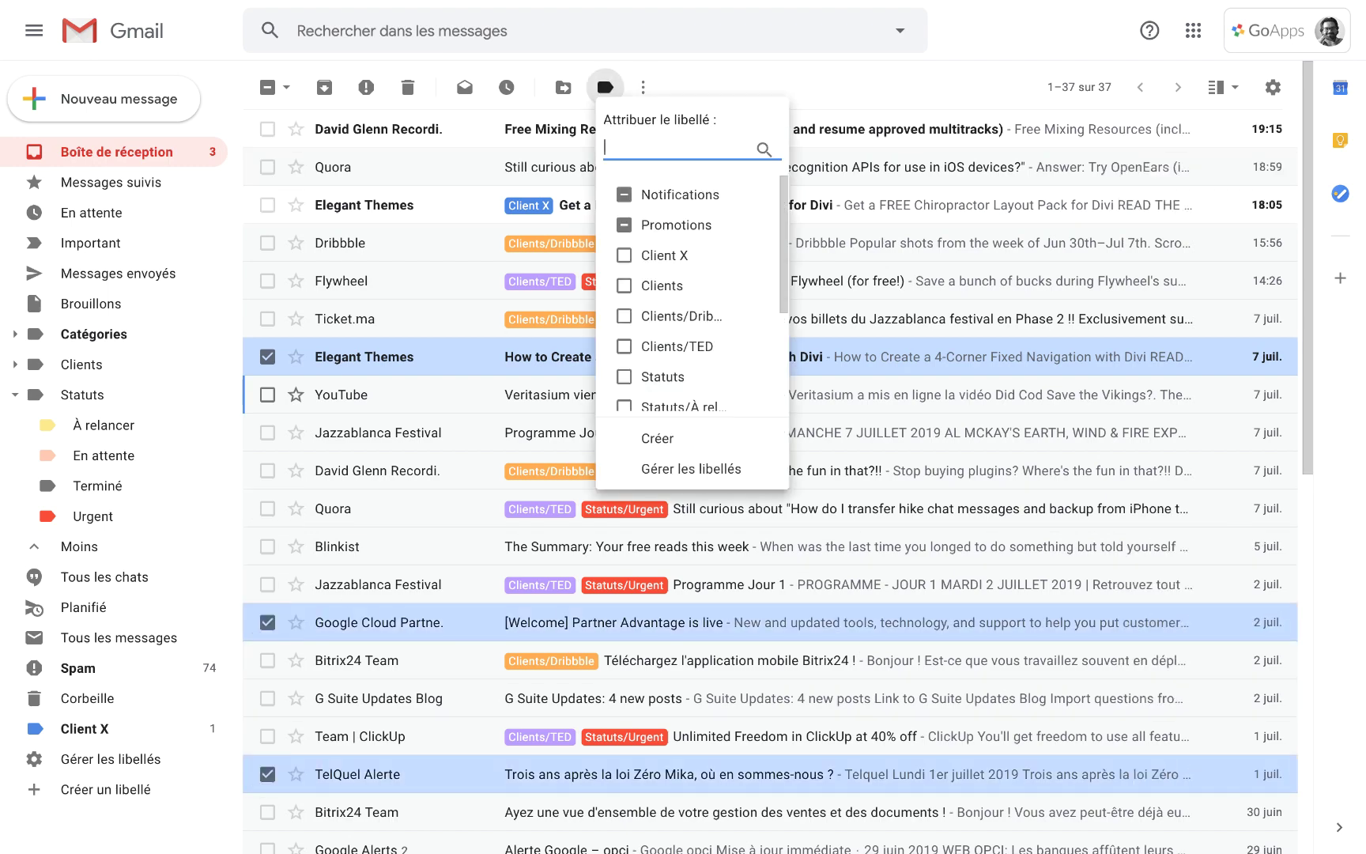
type("rel")
key("Return")
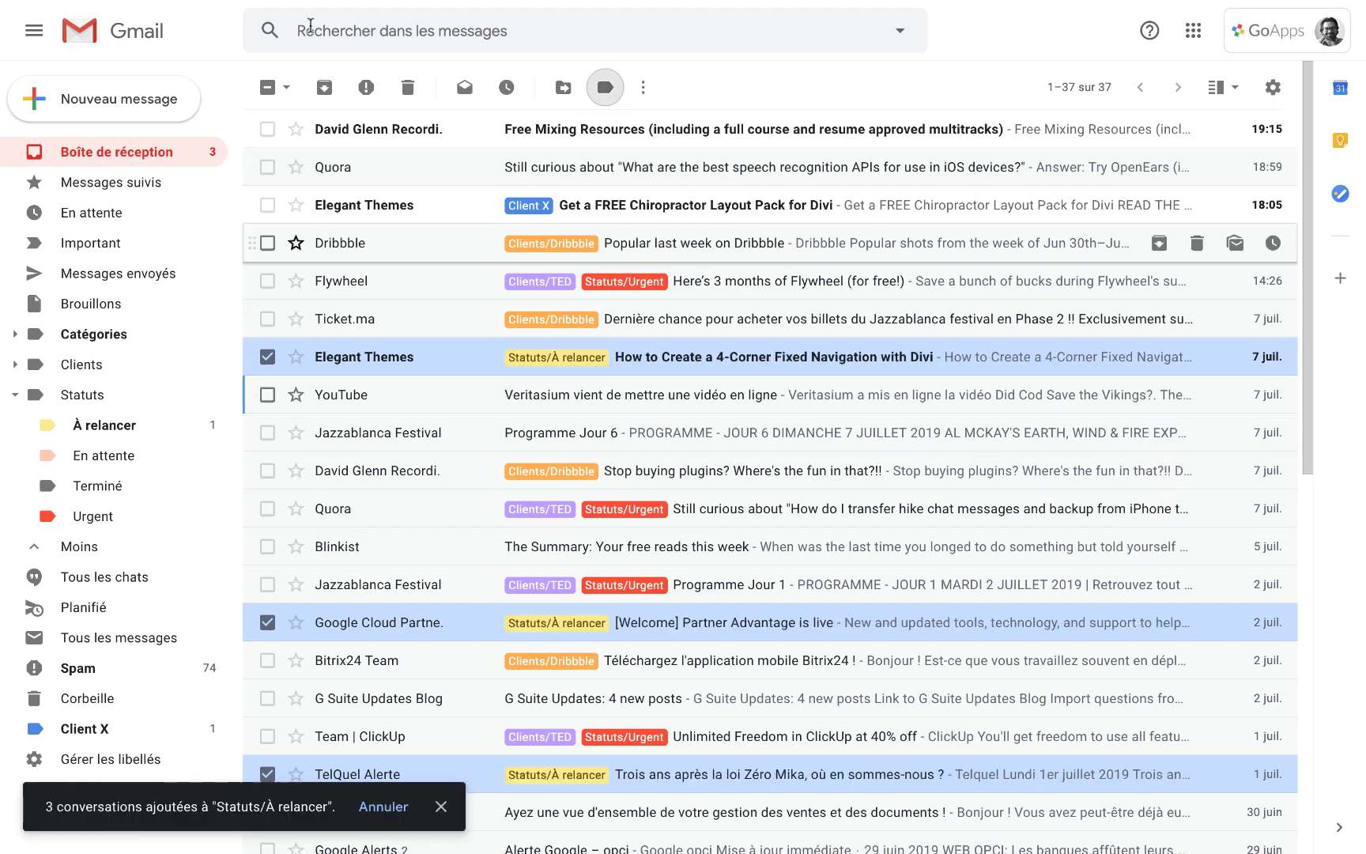
Step: Assign the Statuts/En attente label to the speech recognition Quora, Ticket.ma and G Suite Updates Blog messages, clearing the message selection before and after
left_click(267, 87)
left_click(267, 167)
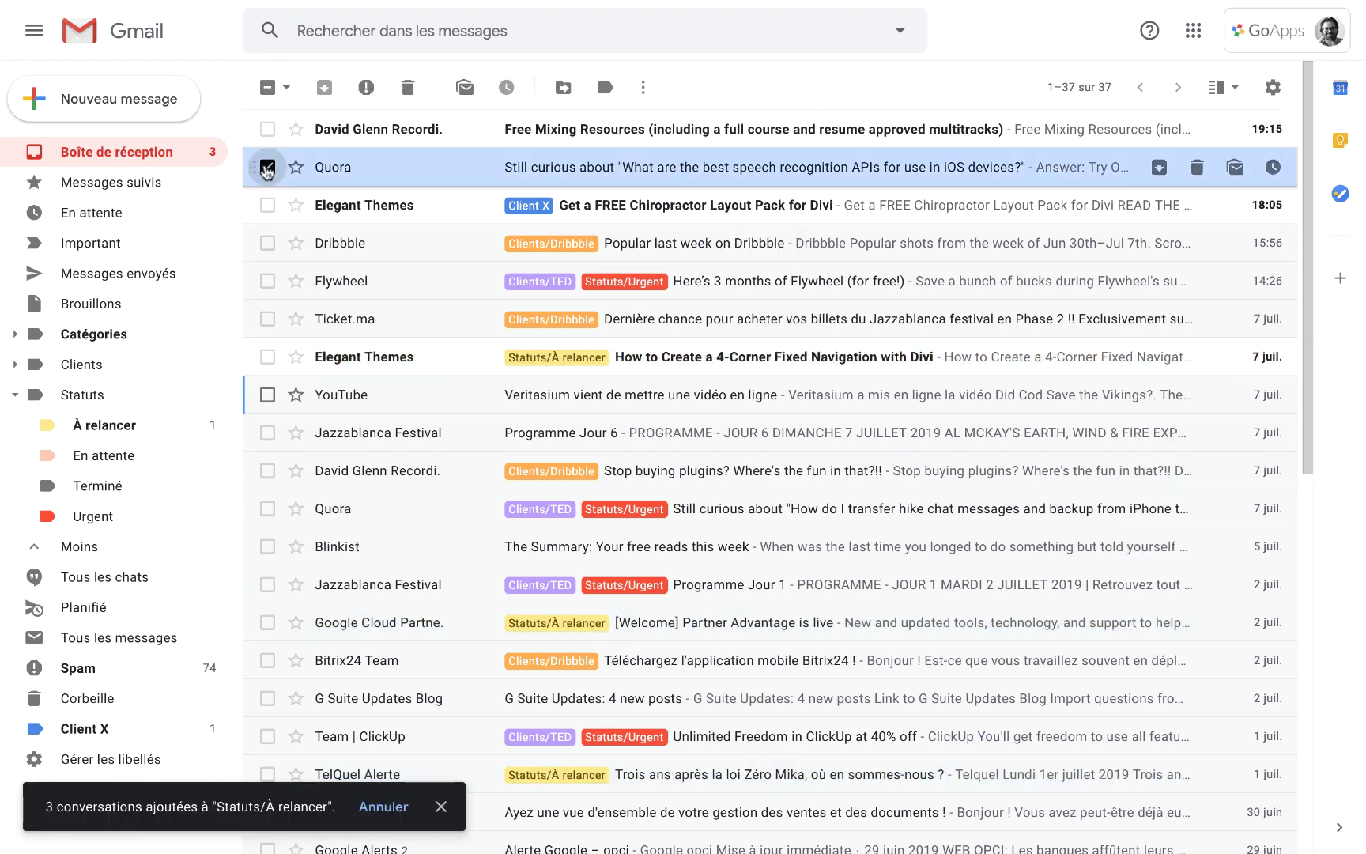
left_click(268, 319)
left_click(267, 775)
left_click(268, 774)
left_click(267, 698)
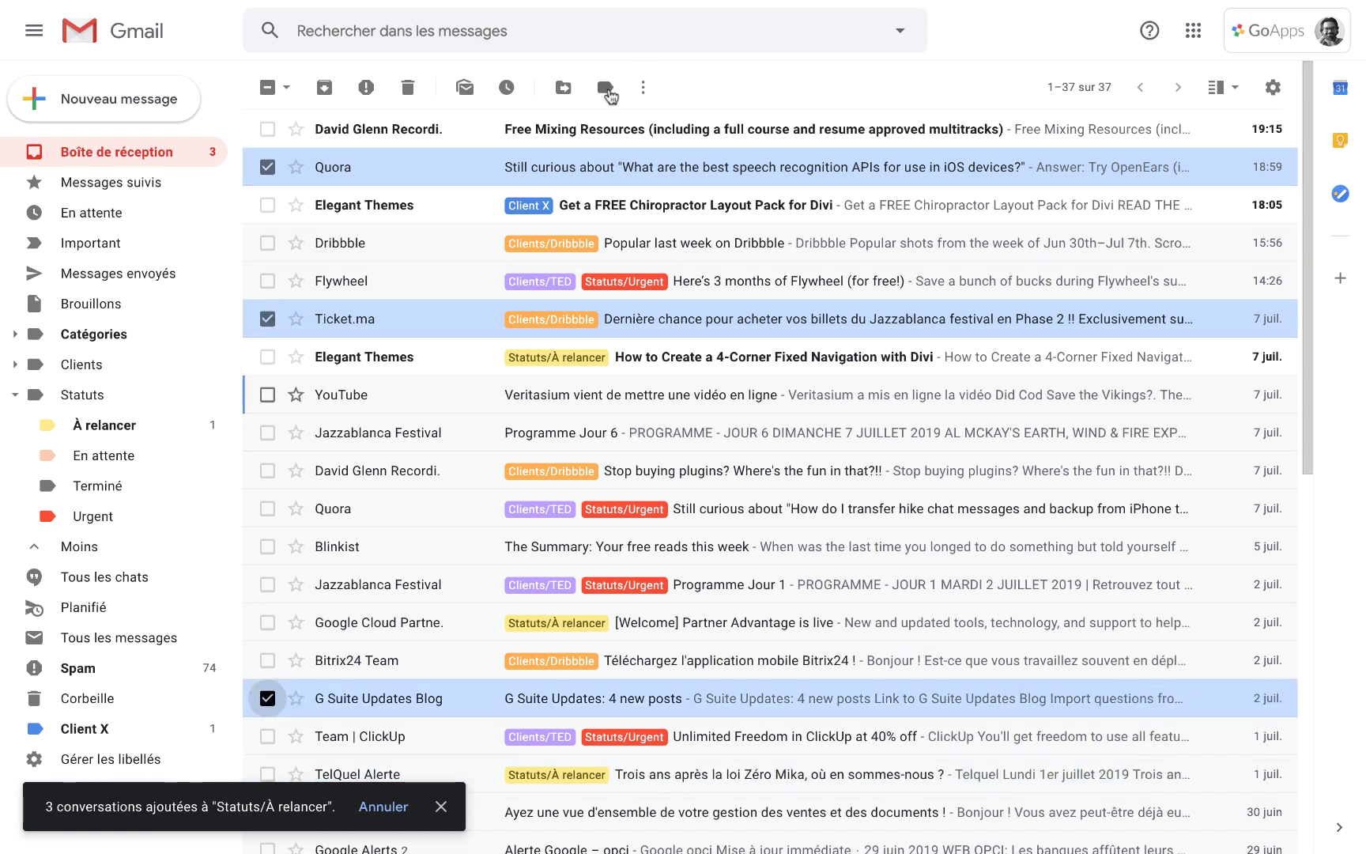
left_click(605, 87)
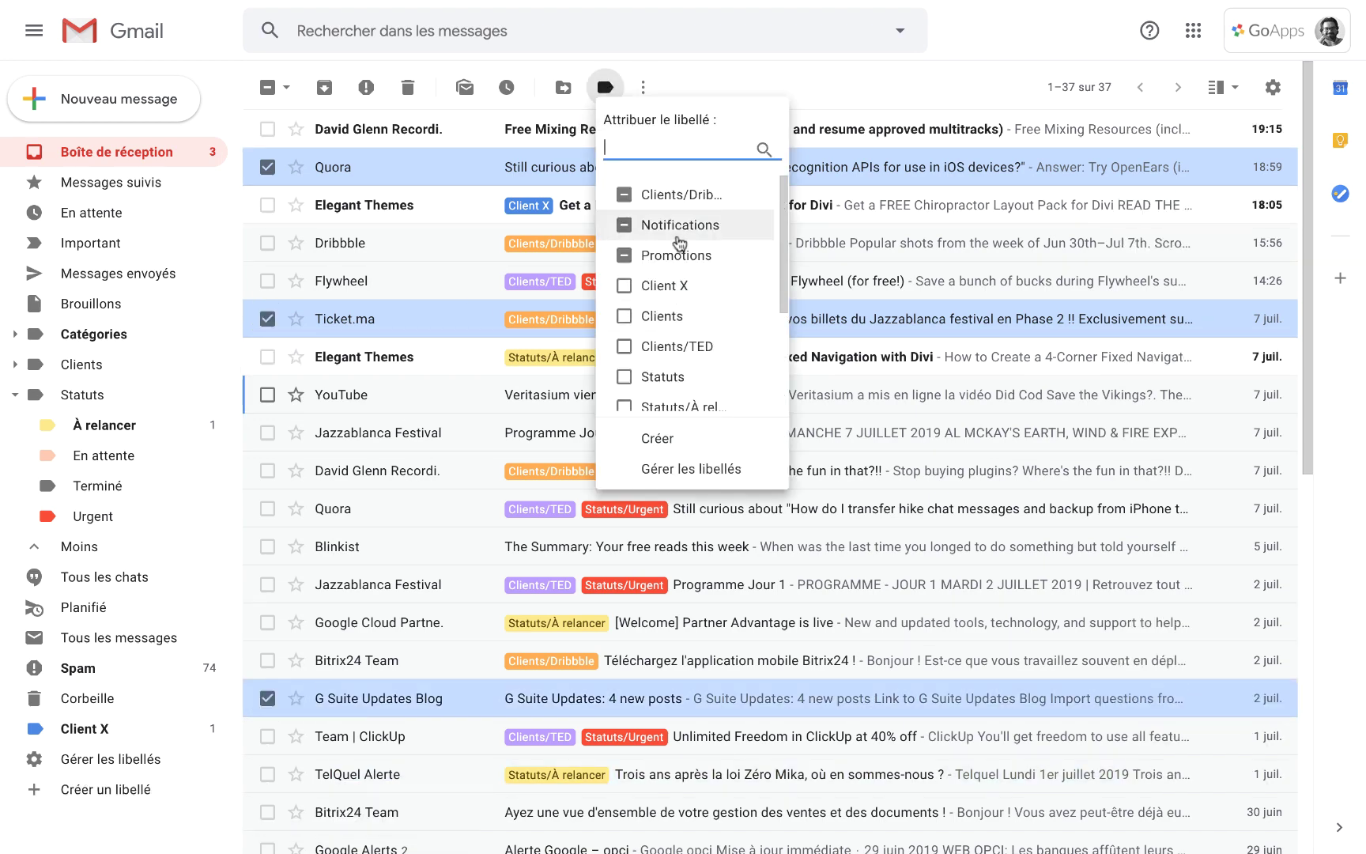
type("atte")
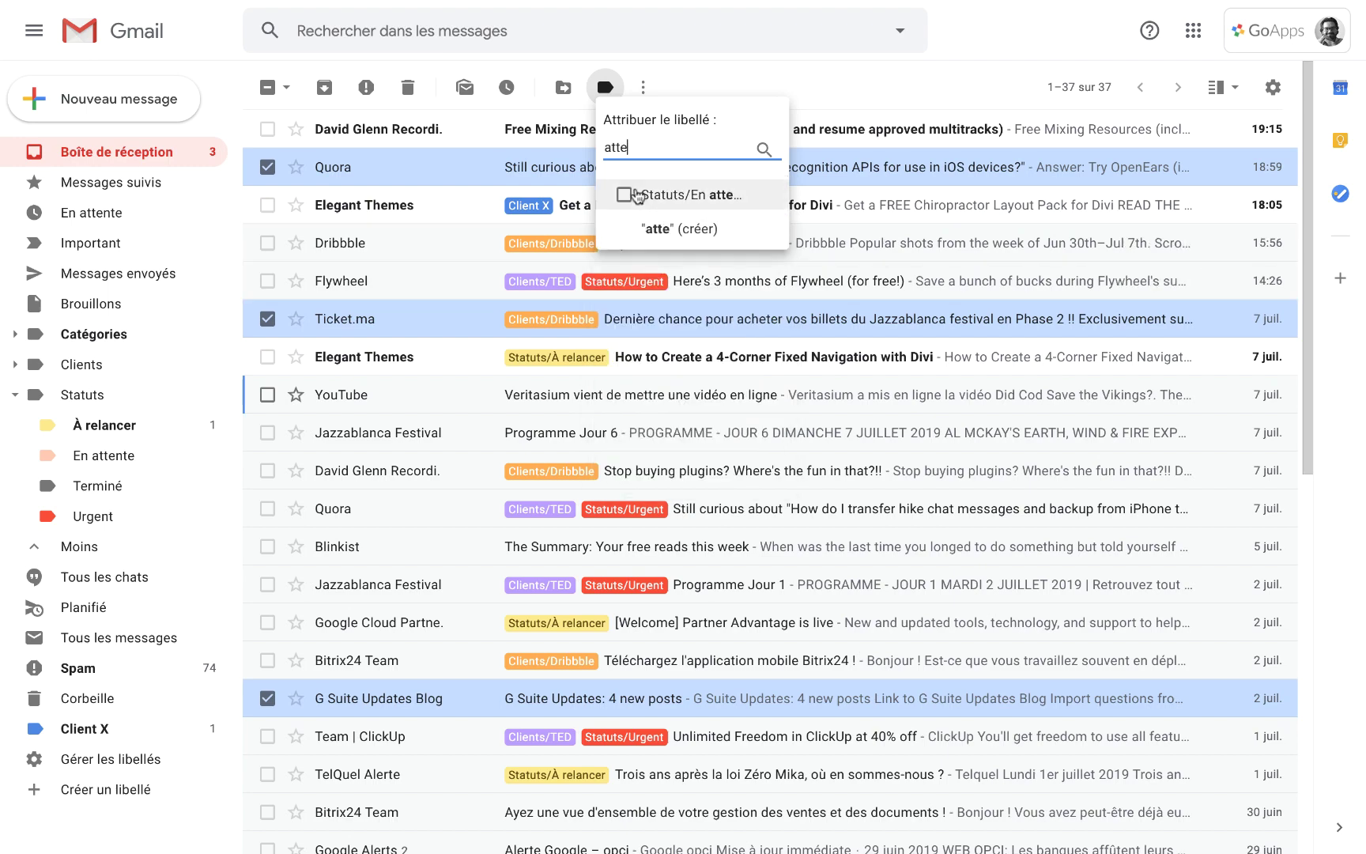
left_click(676, 198)
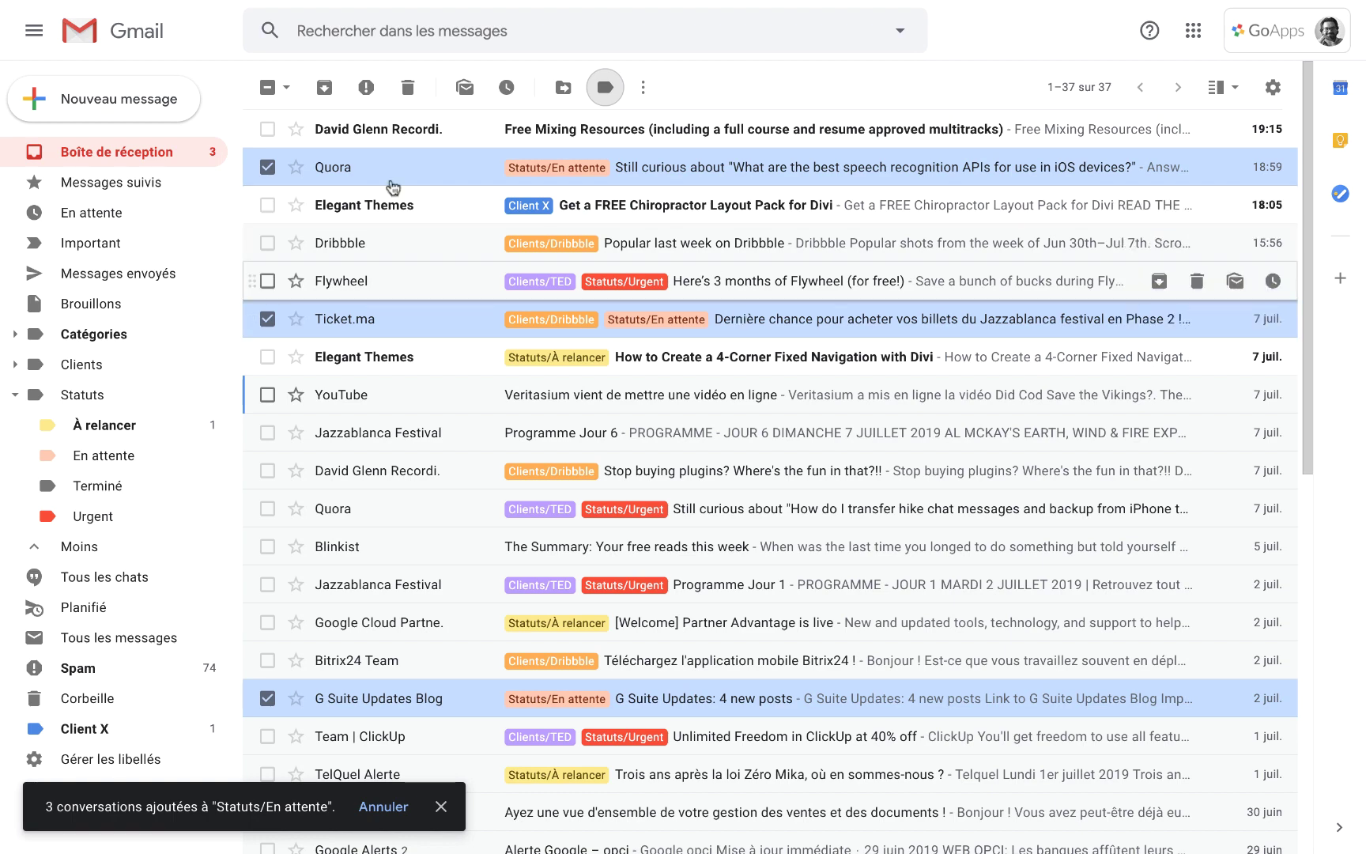
left_click(267, 88)
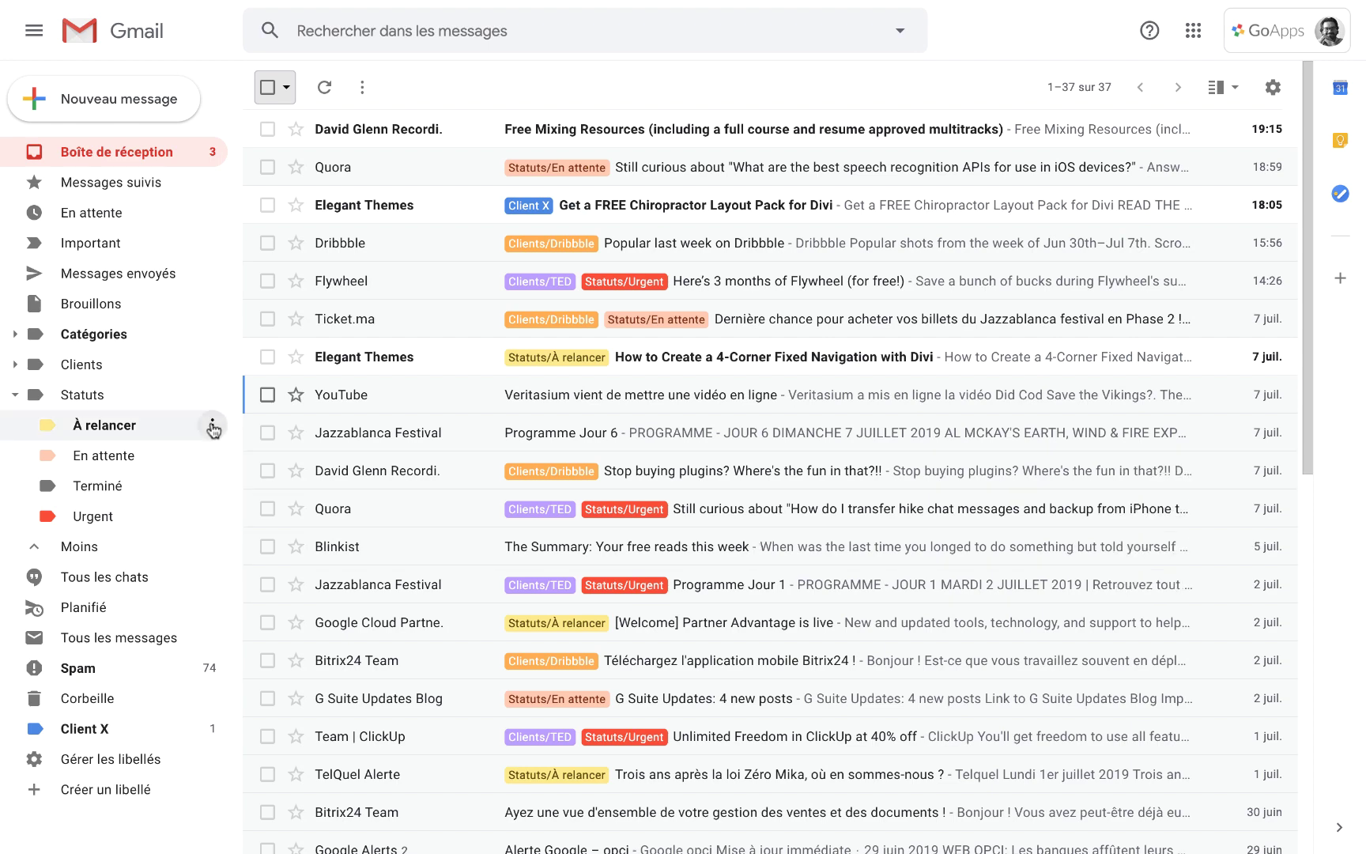
Step: Delete the À relancer label nested under Statuts
left_click(212, 427)
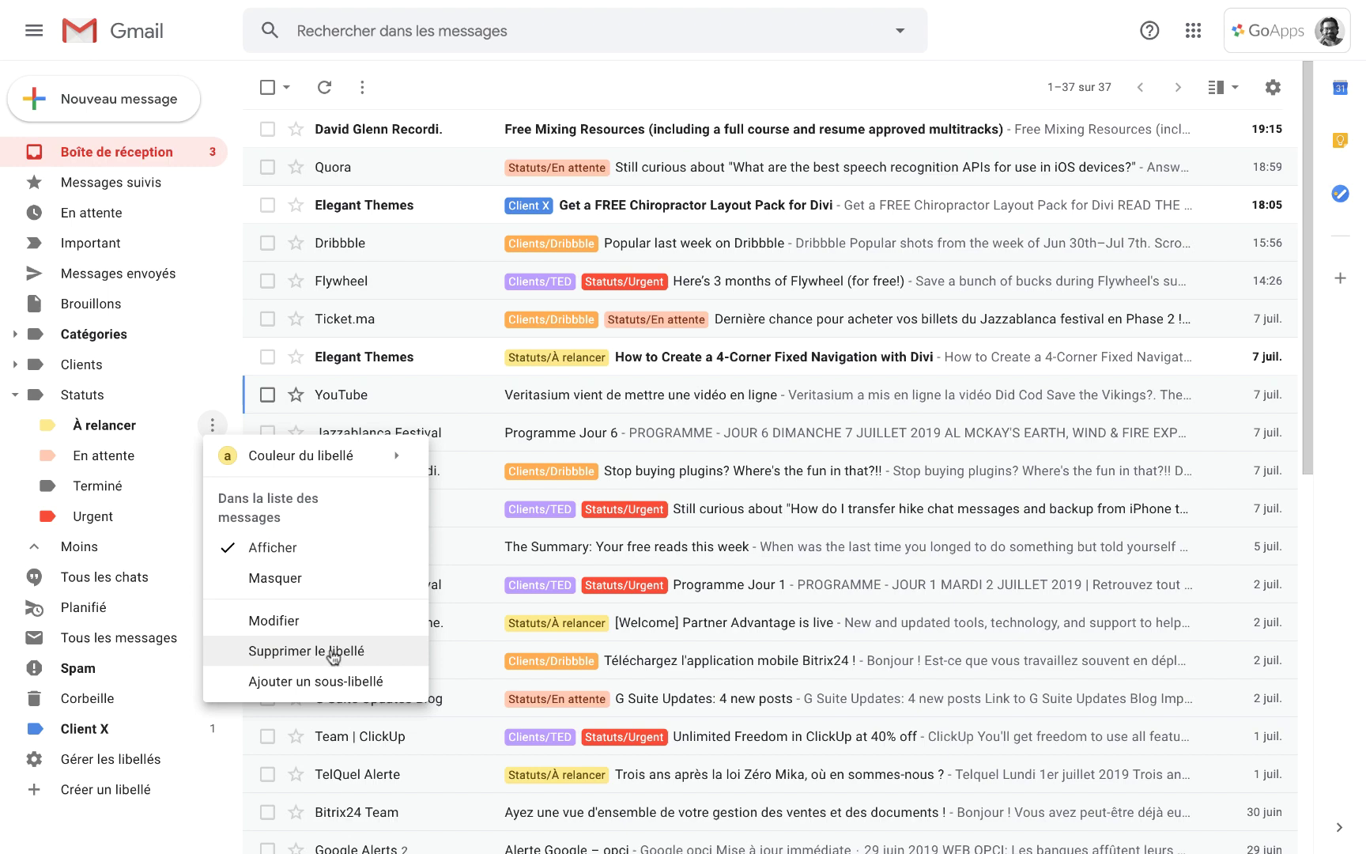
left_click(331, 652)
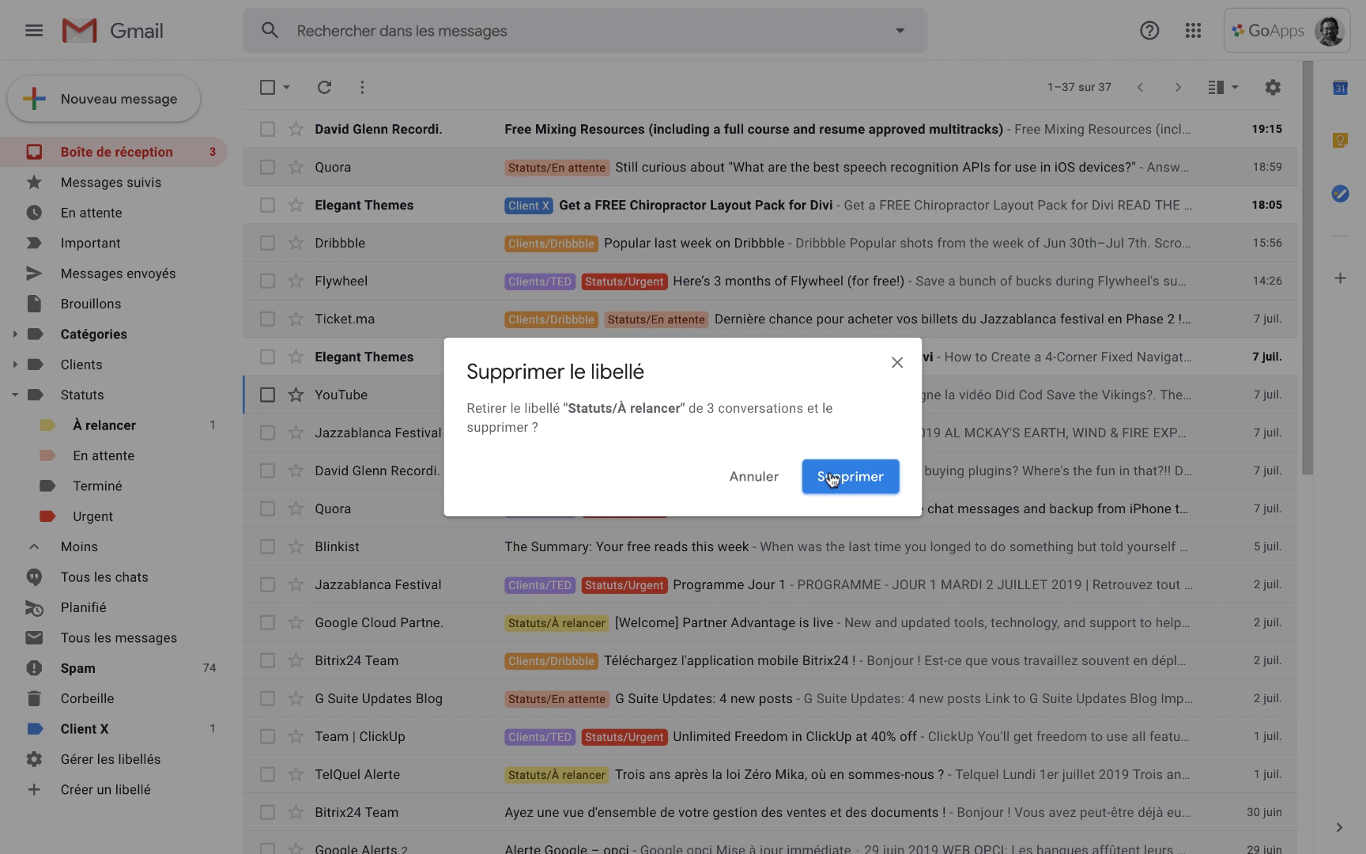
left_click(831, 477)
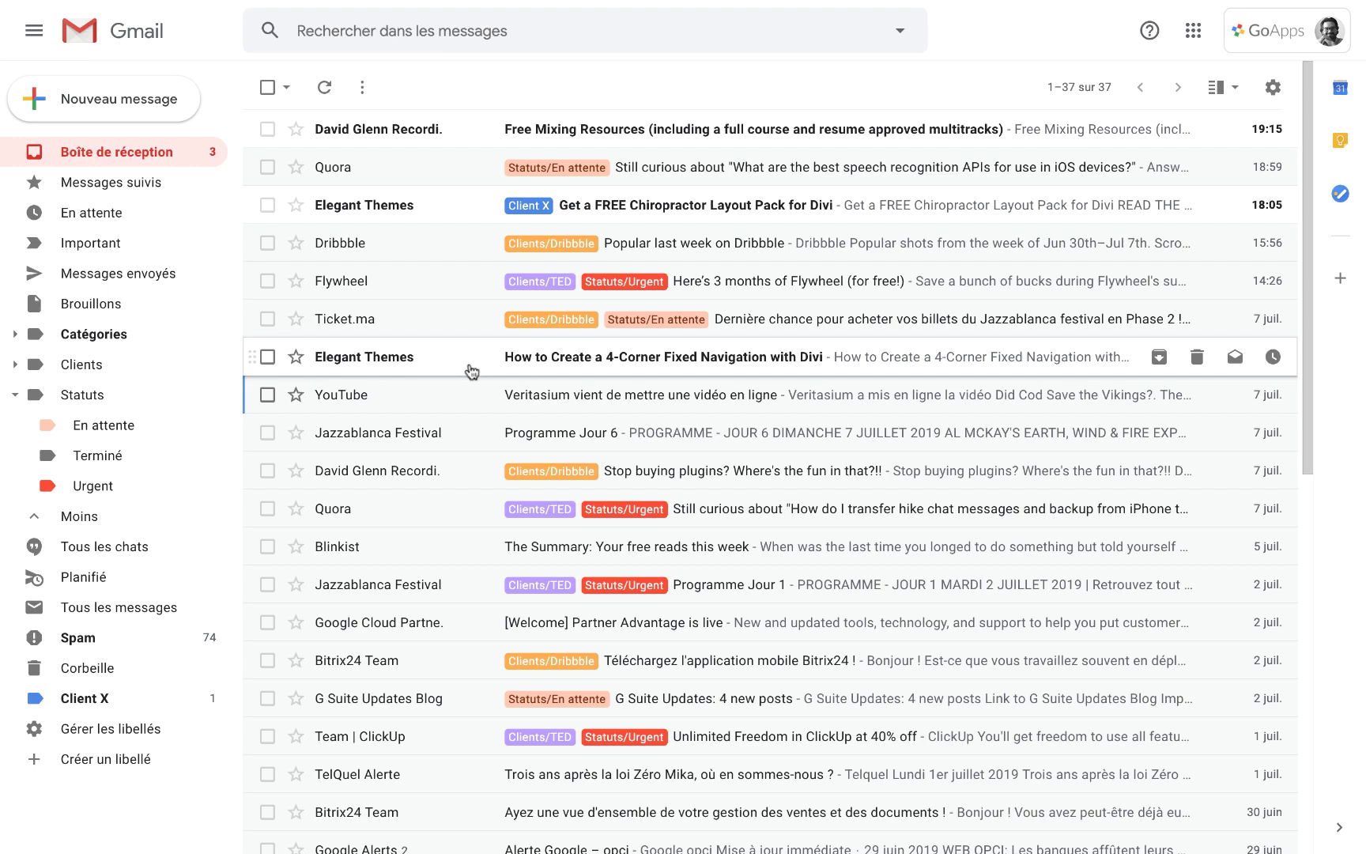
Step: Delete the Statuts label together with its sublabels En attente, Terminé and Urgent
left_click(212, 394)
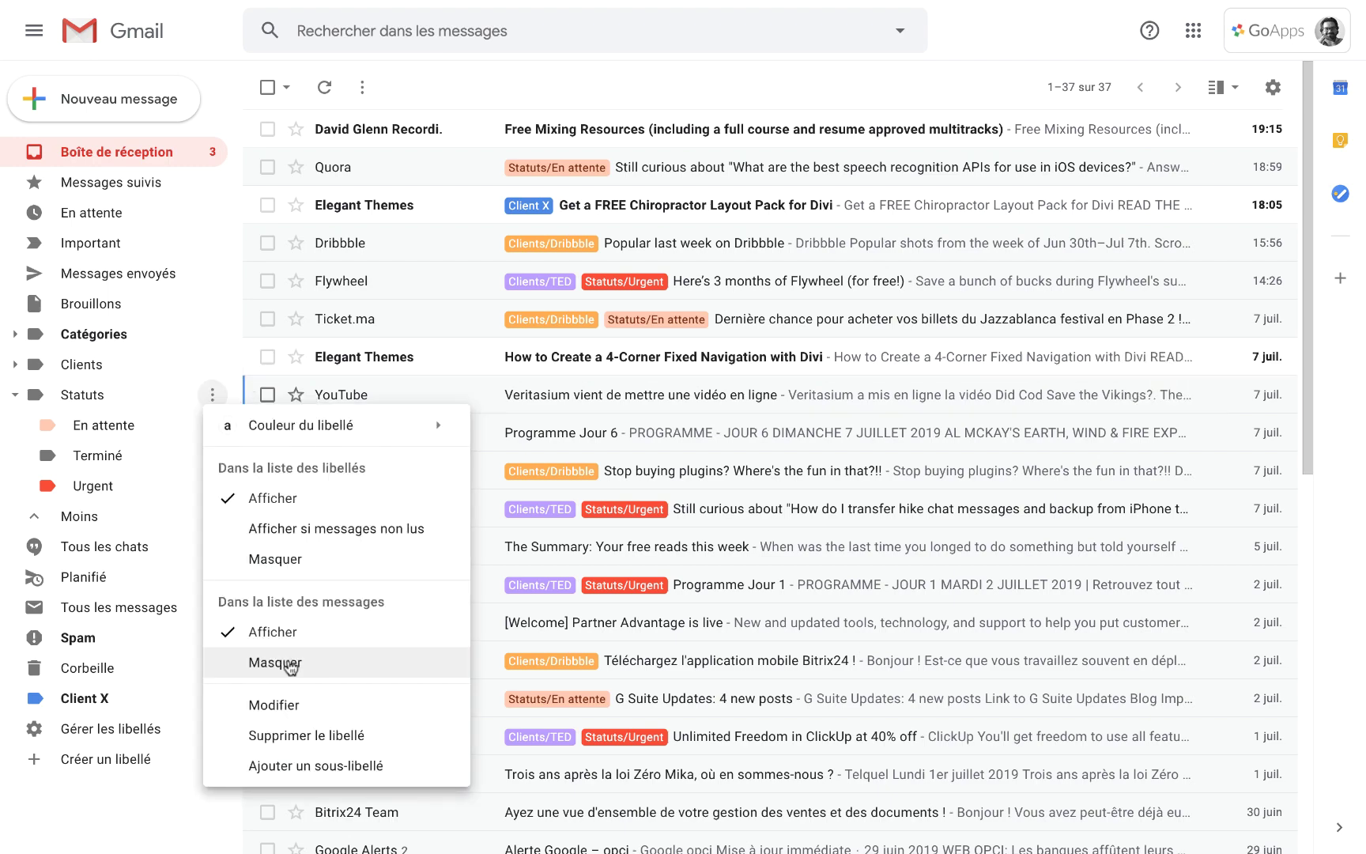
left_click(299, 736)
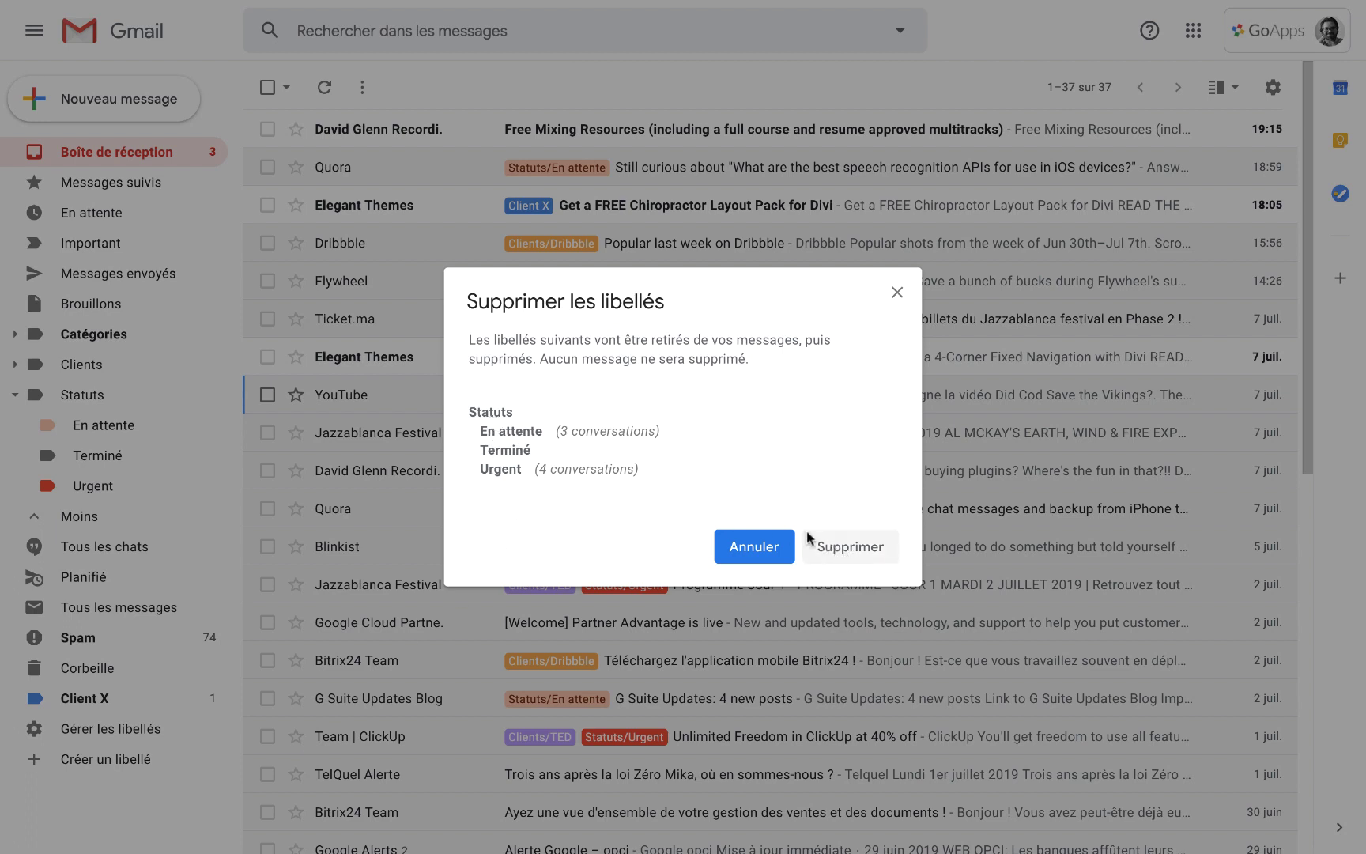
left_click_drag(540, 358, 745, 353)
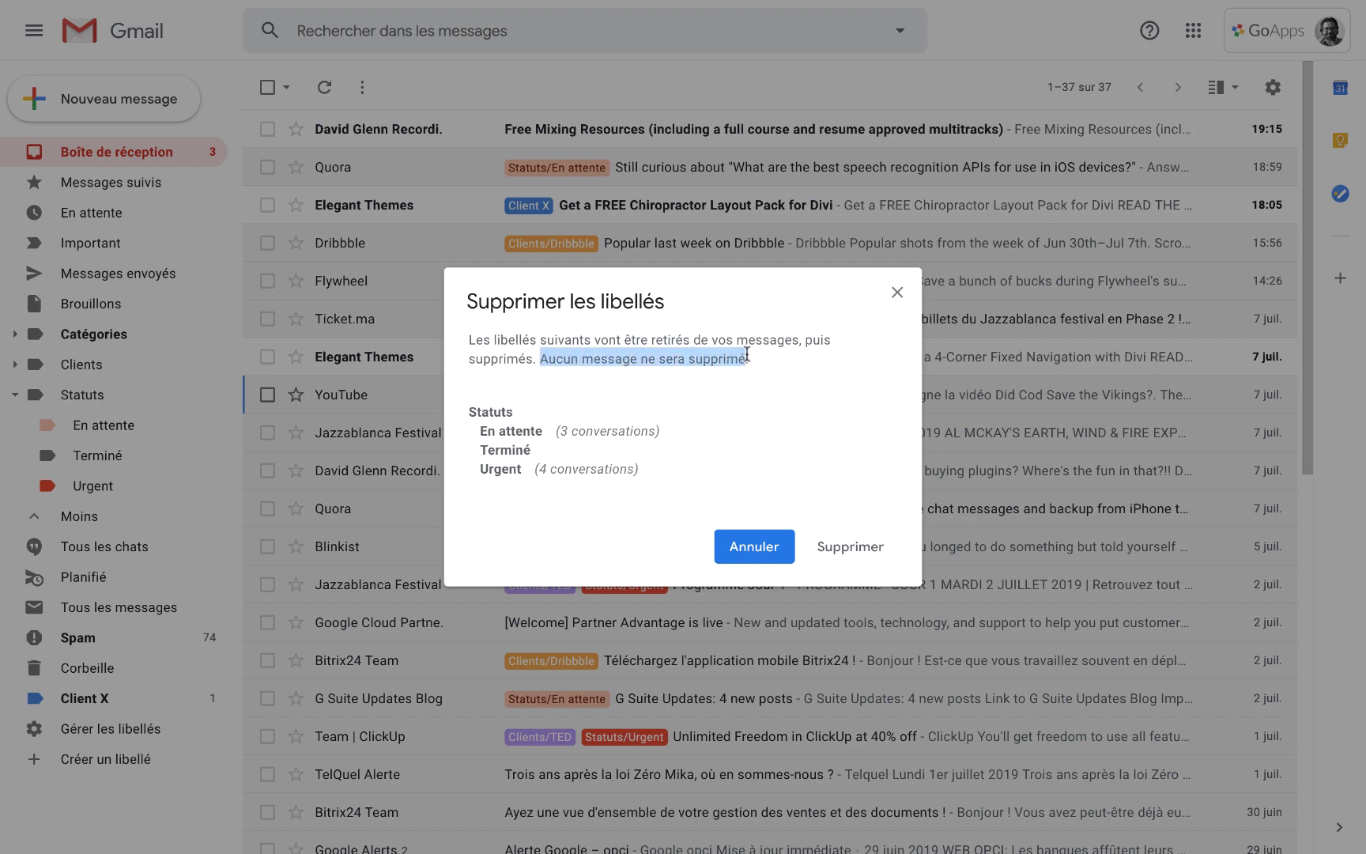
left_click(836, 552)
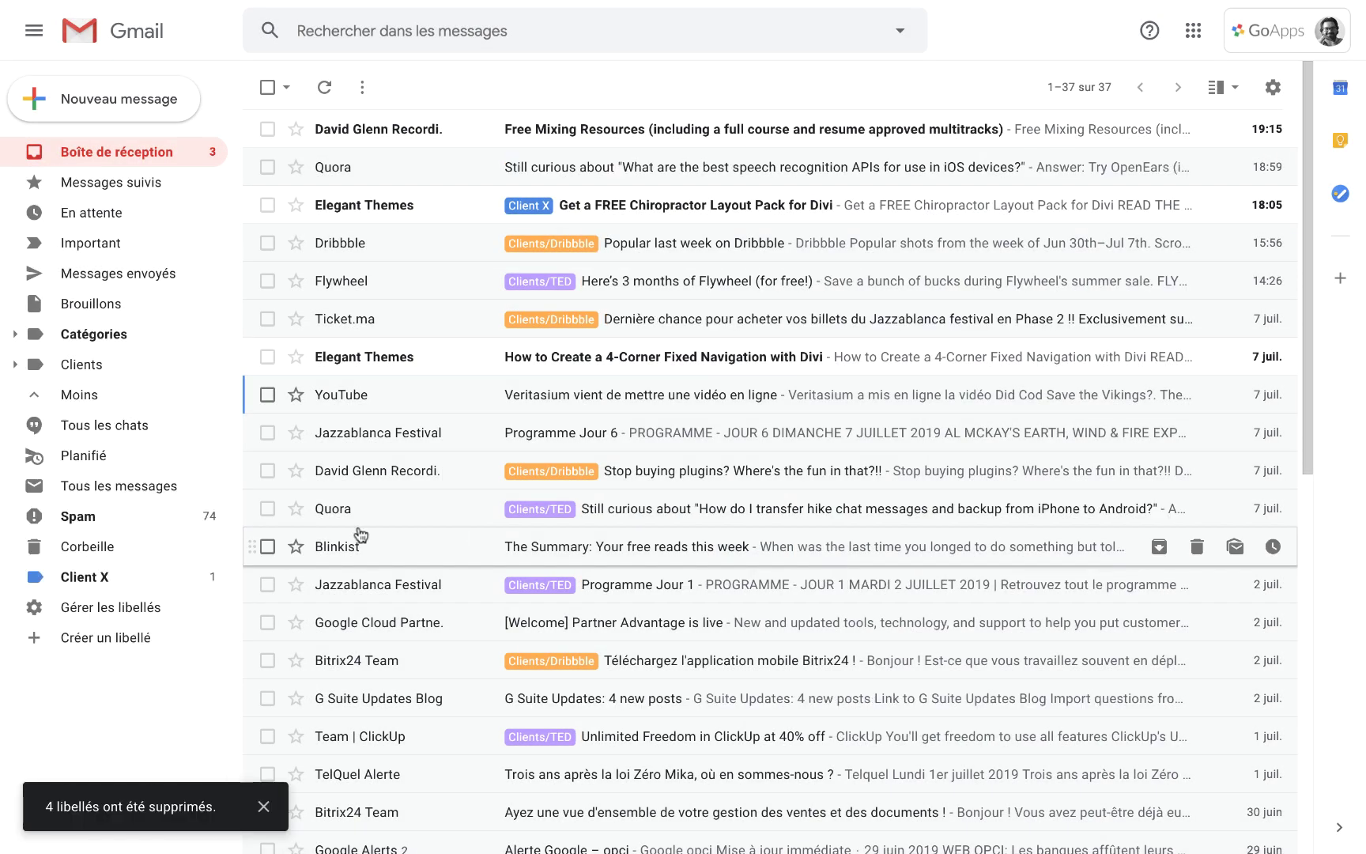
Step: Open the label management settings directly, and reach the same Libellés page again through the general settings
left_click(126, 615)
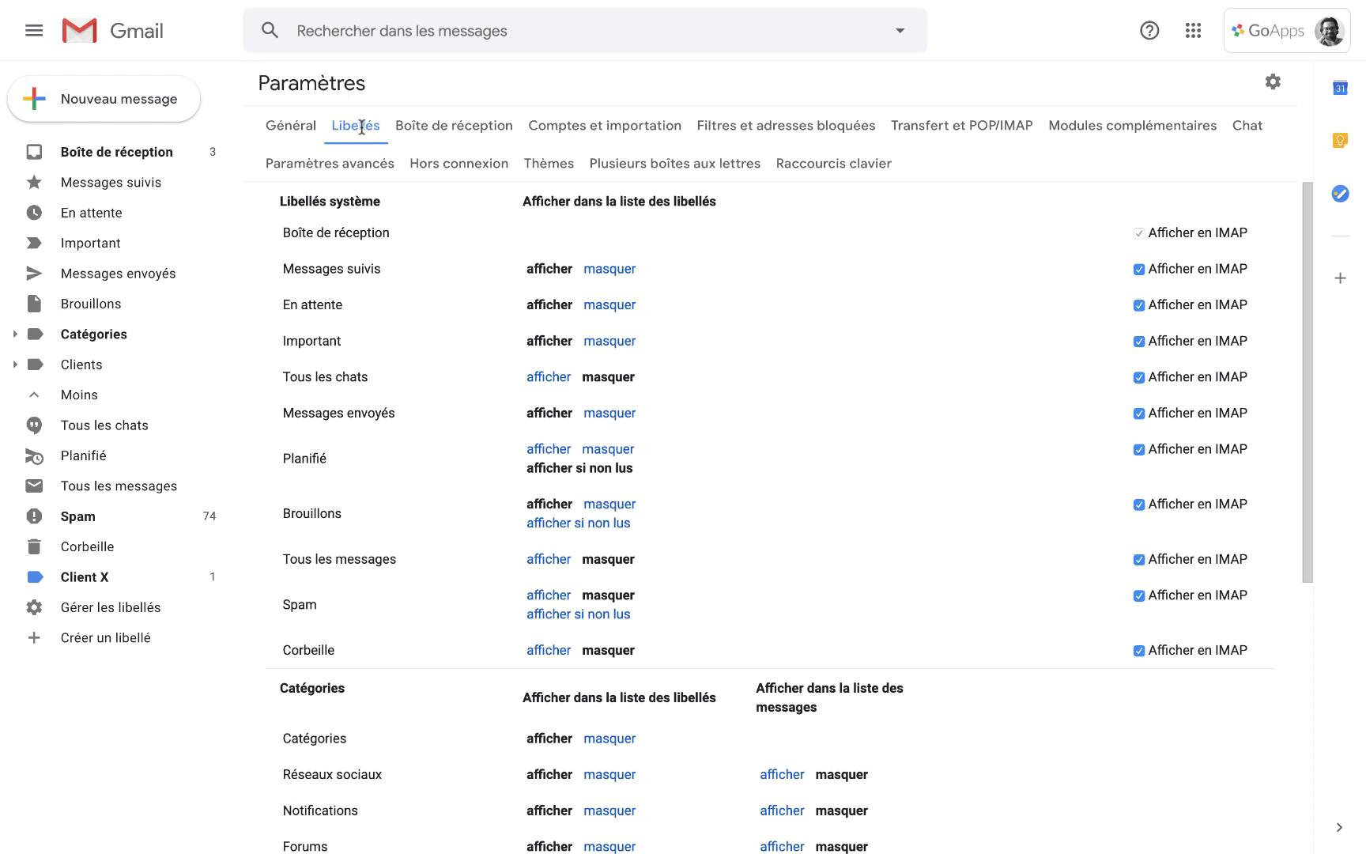
left_click(1273, 83)
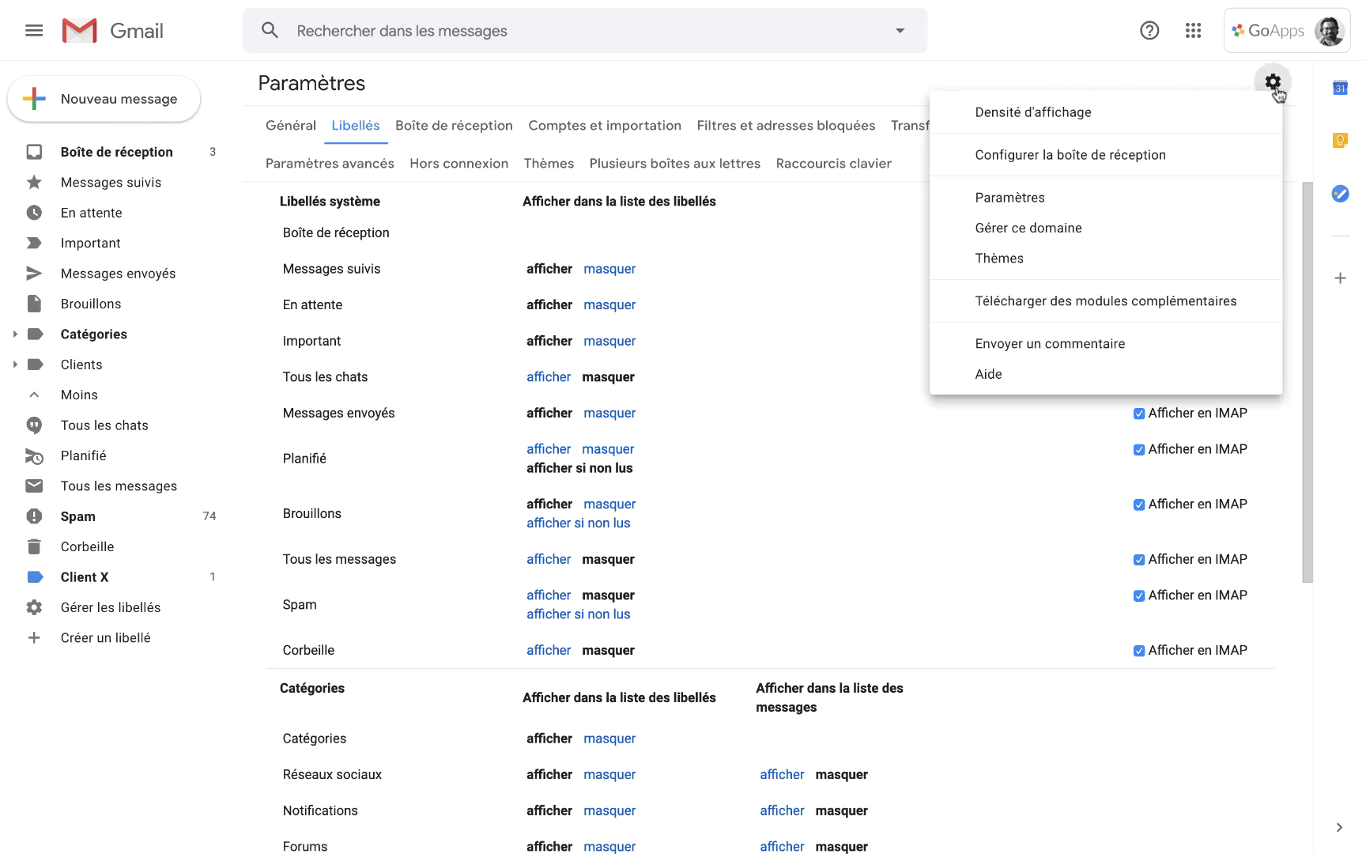
left_click(1064, 202)
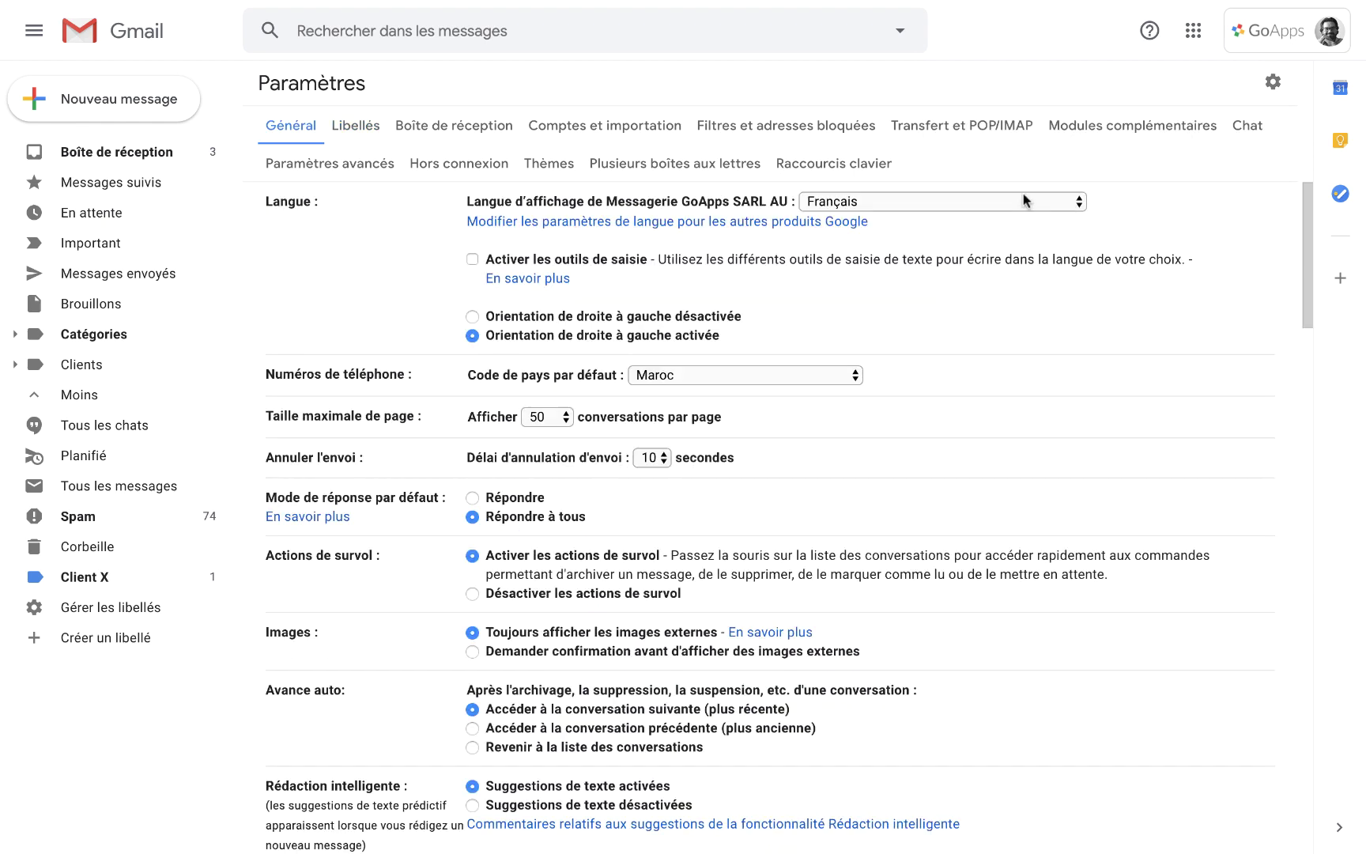
left_click(369, 139)
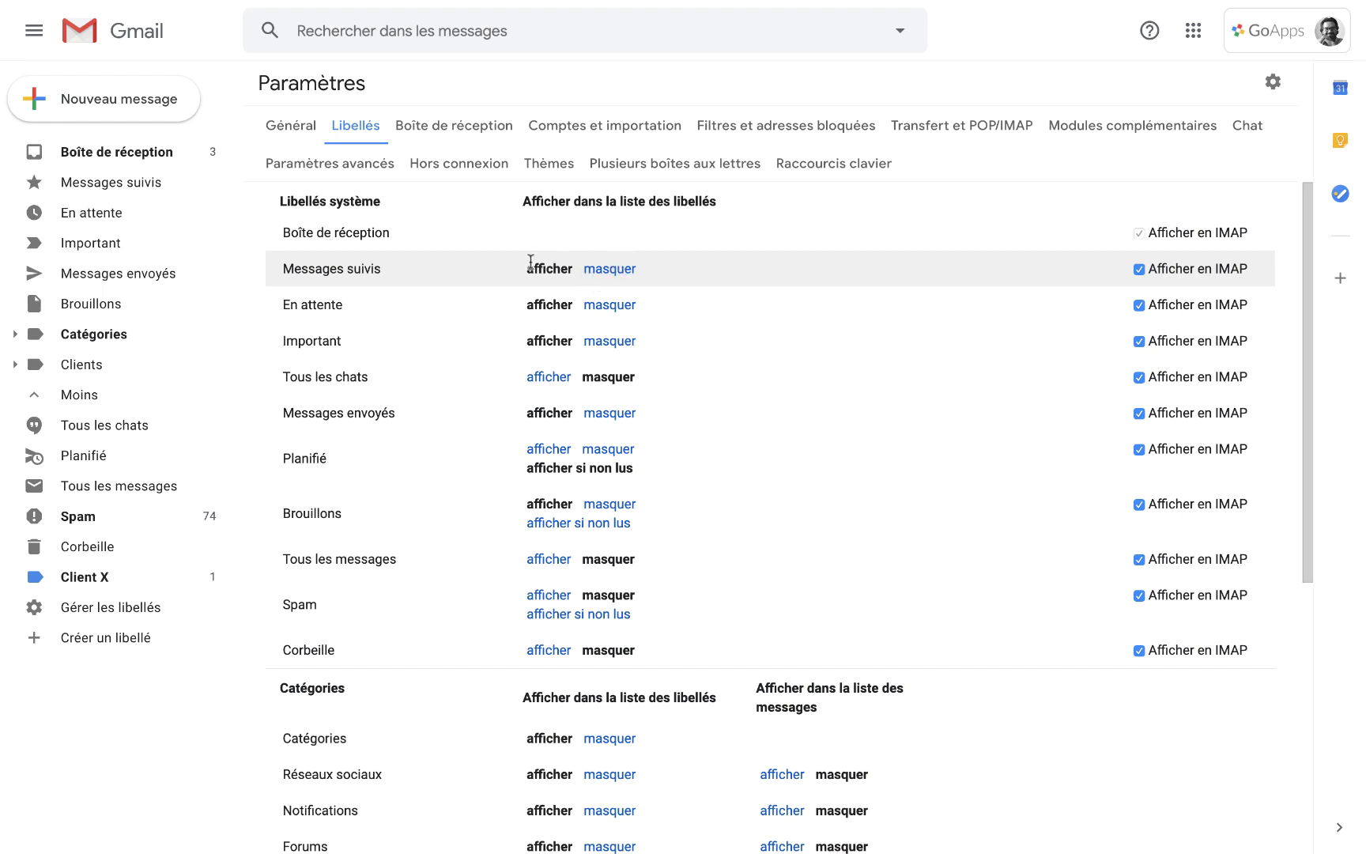
Step: Hide the Important and Messages envoyés system labels from the label list and show each of them again
left_click(607, 346)
left_click(557, 342)
left_click(589, 342)
left_click(546, 346)
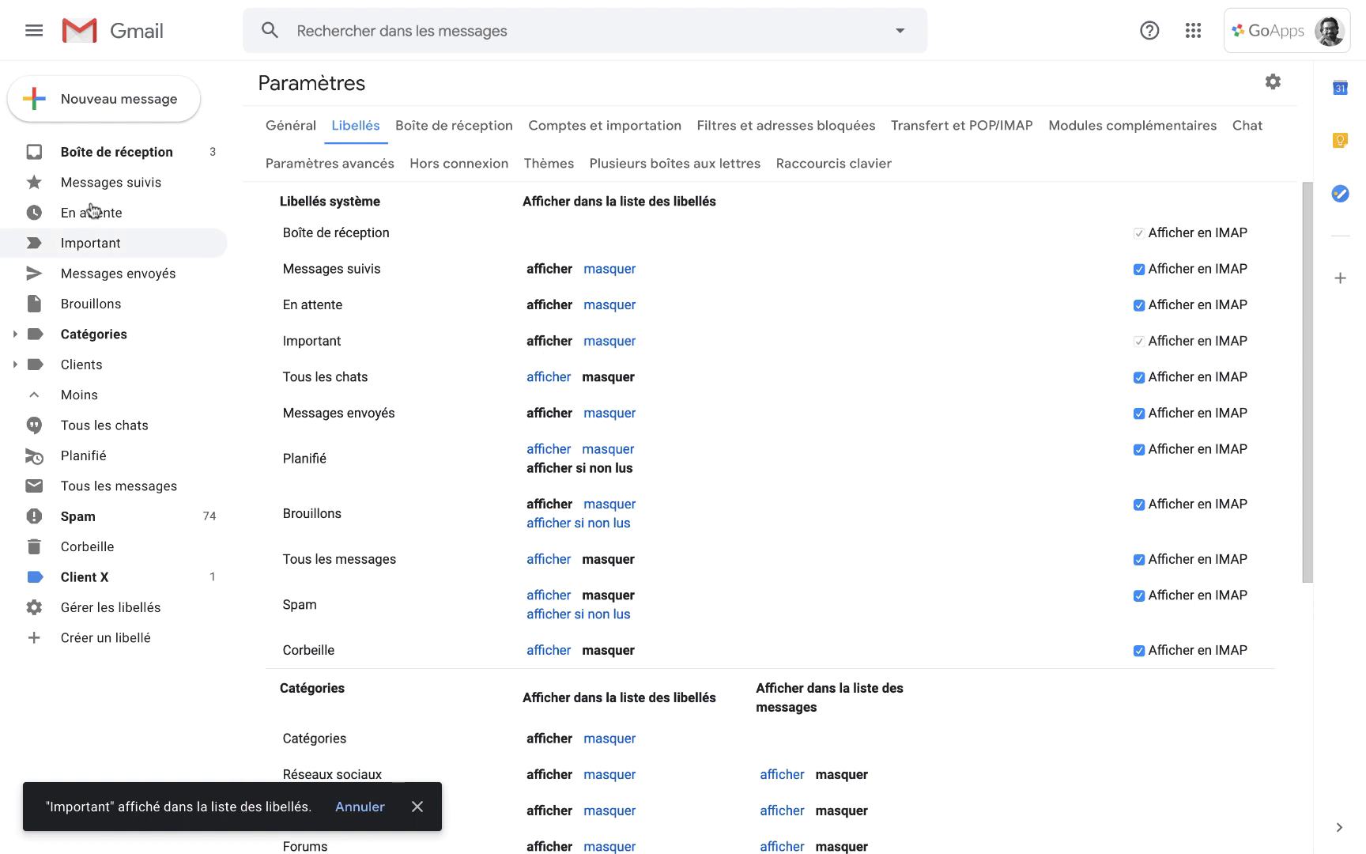
left_click(594, 422)
left_click(547, 419)
Step: Hide Catégories, with all its subcategories, from the label list
scroll(475, 395, "down", 1)
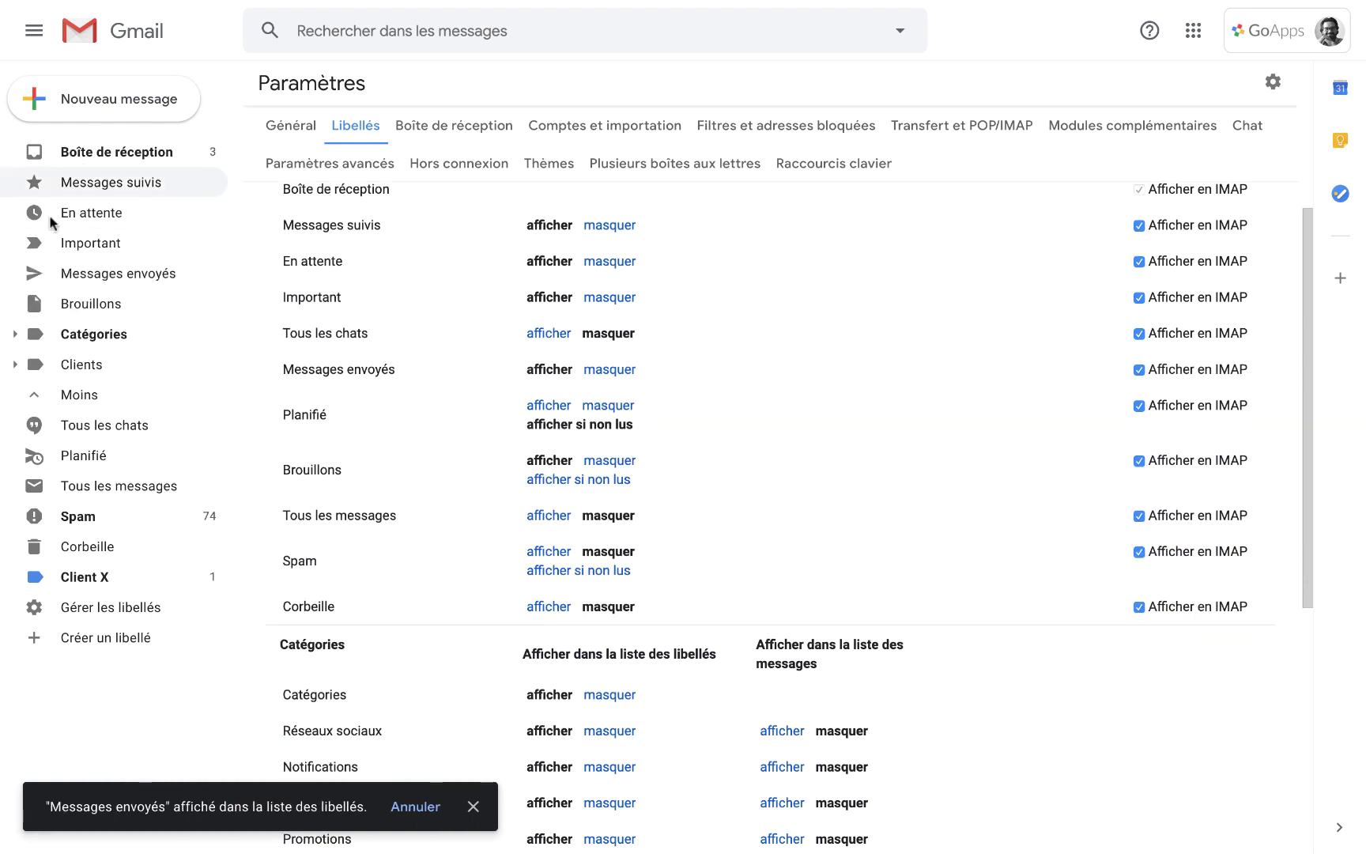
scroll(843, 485, "down", 5)
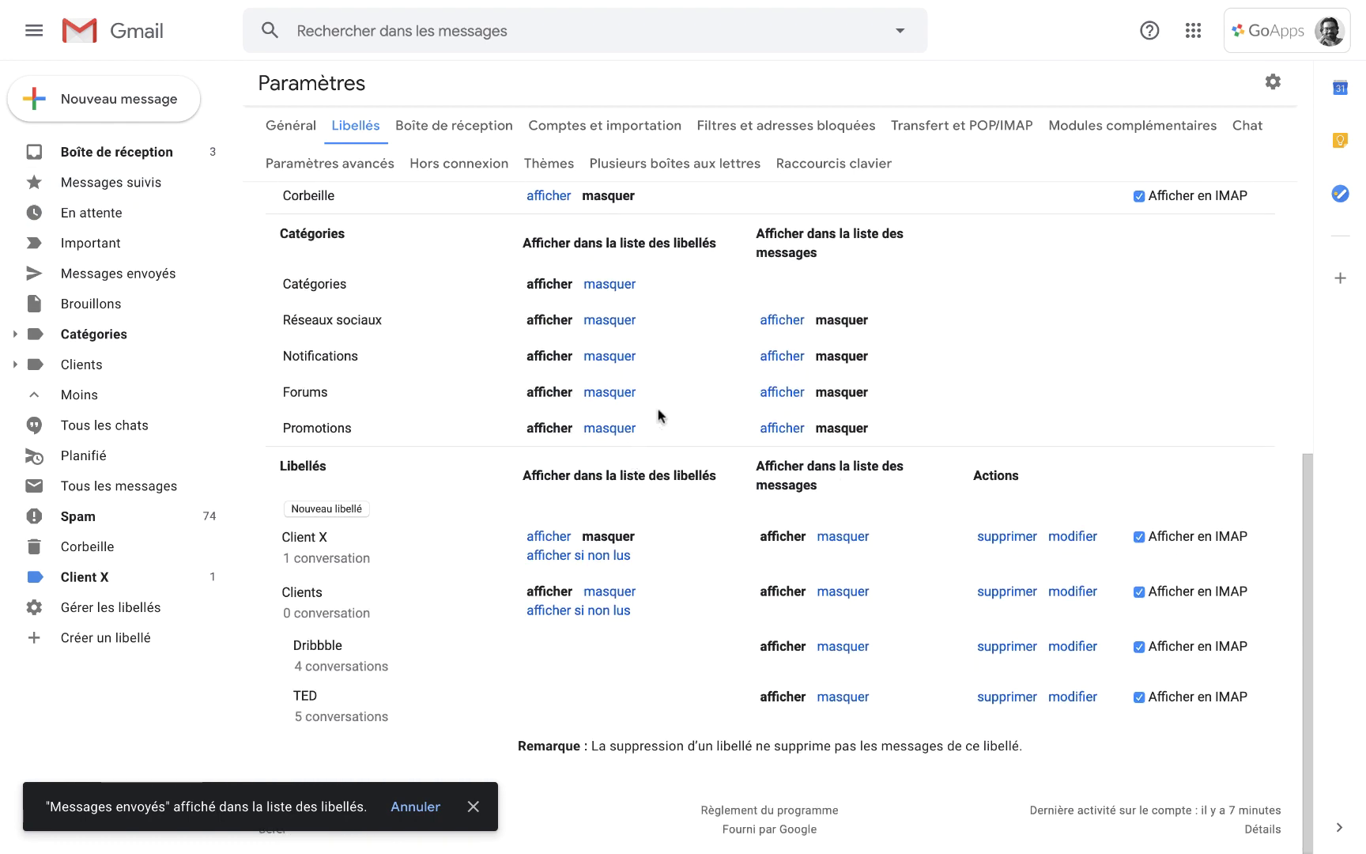
left_click(626, 285)
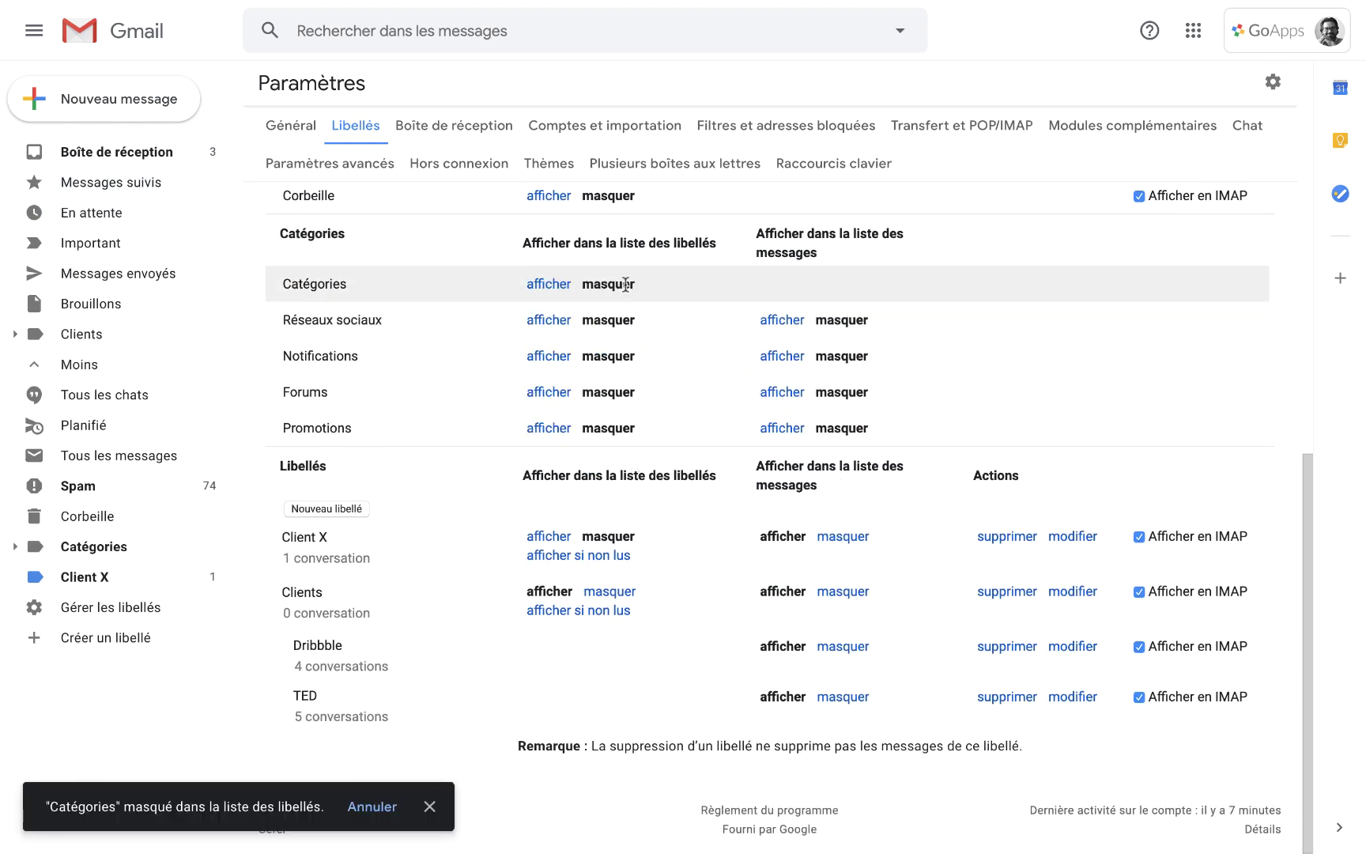
scroll(1240, 438, "up", 1)
scroll(1238, 437, "up", 6)
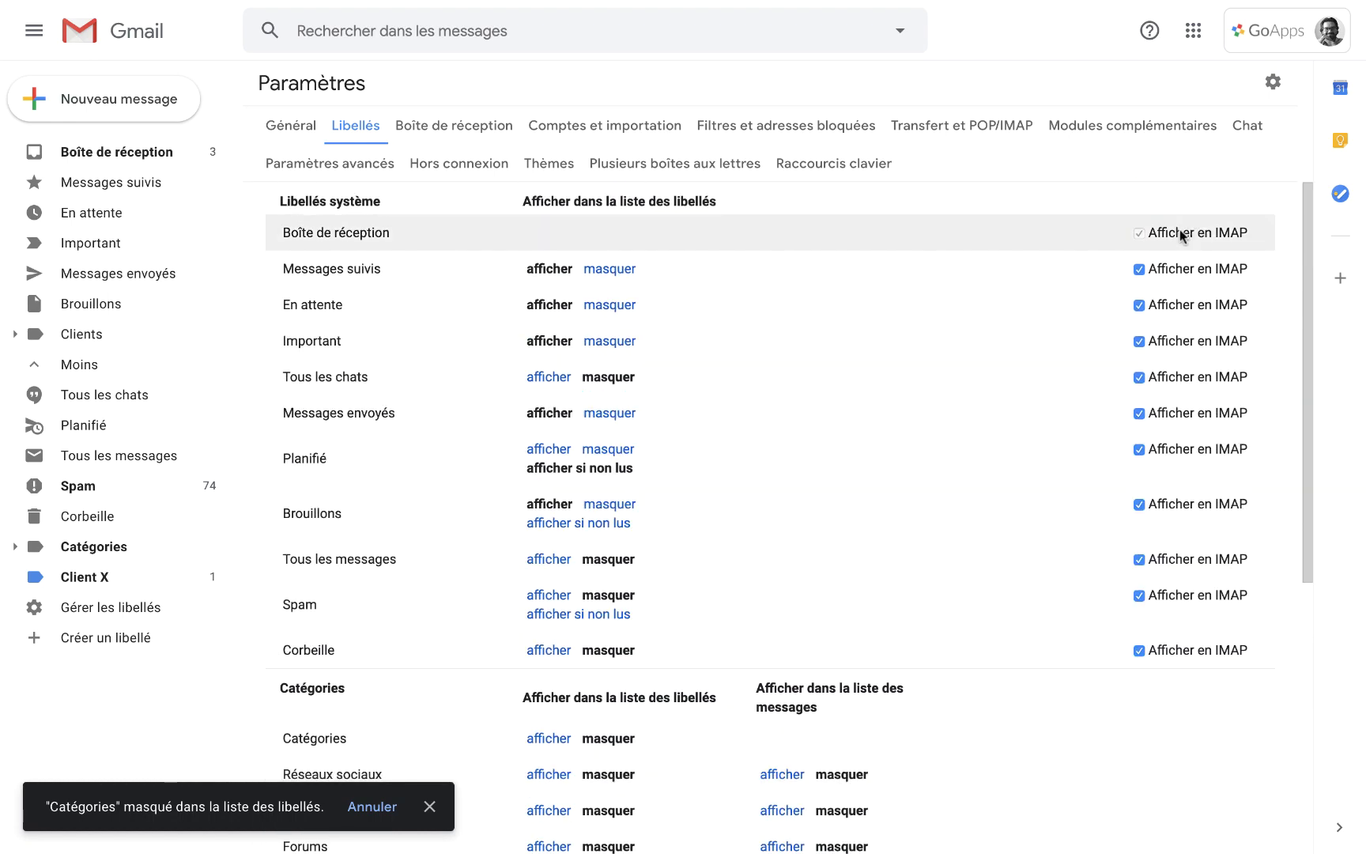